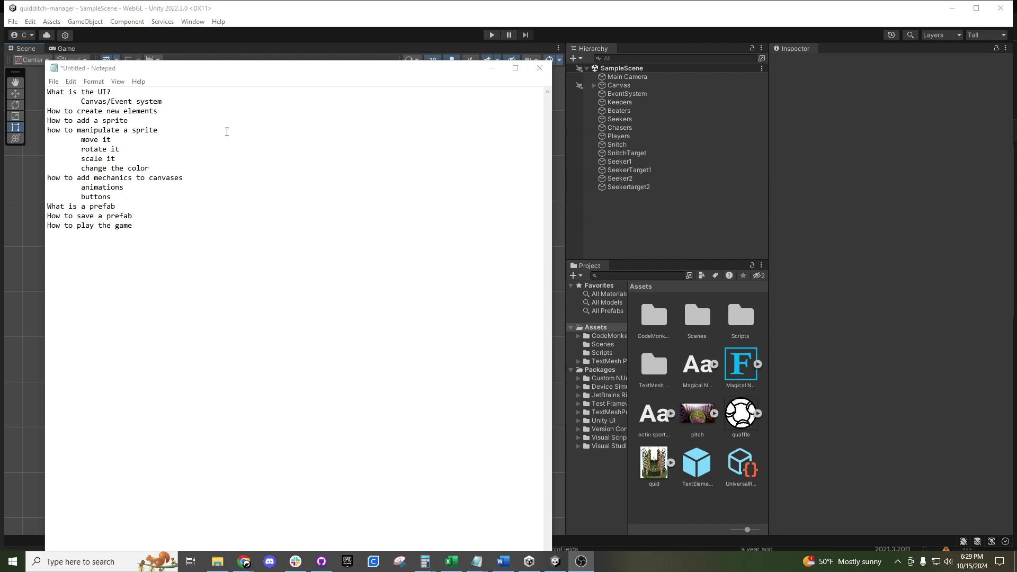
Step: Review the notes window, briefly highlighting the word 'manipulate'
click(98, 95)
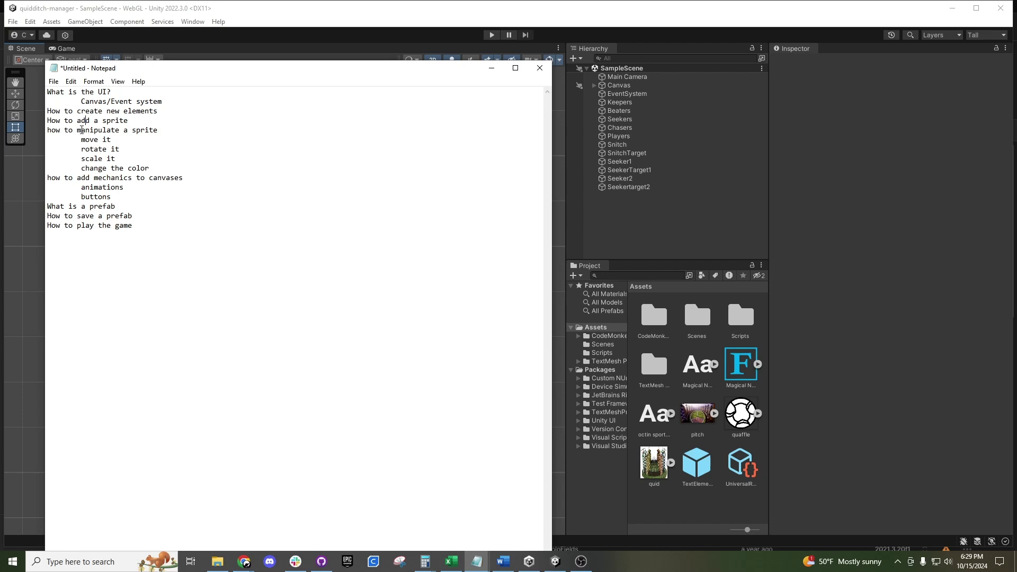
drag(77, 129, 105, 131)
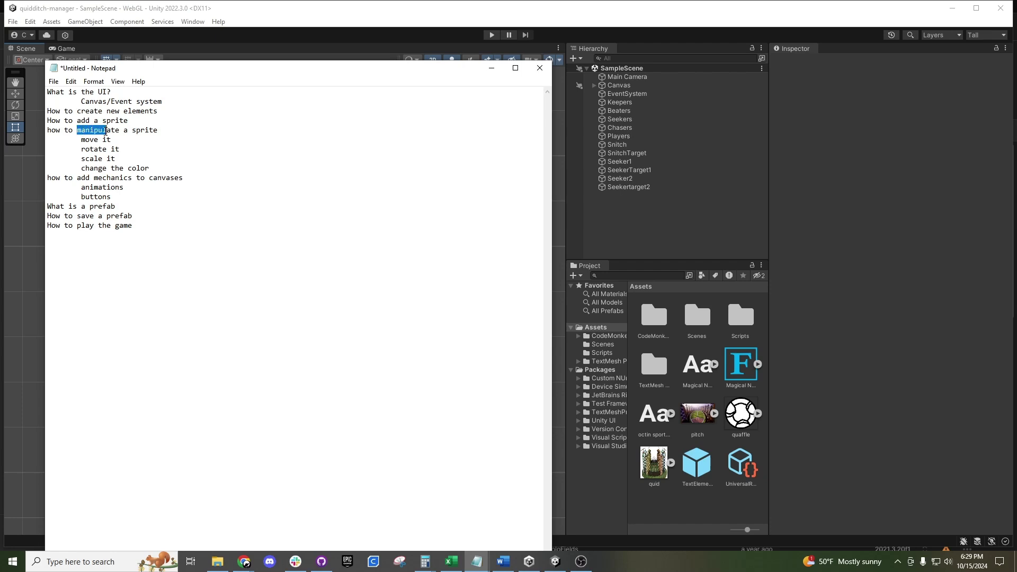
click(98, 177)
Step: Back in Unity, zoom the Scene view and inspect the Canvas and its children
key(alt+Tab)
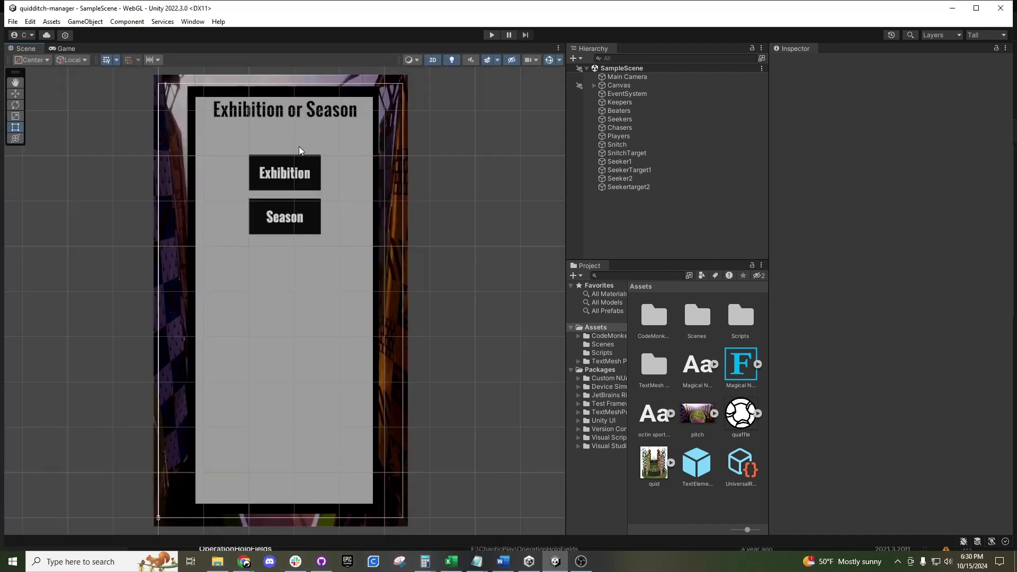
scroll(277, 251, up, 5)
scroll(278, 278, up, 2)
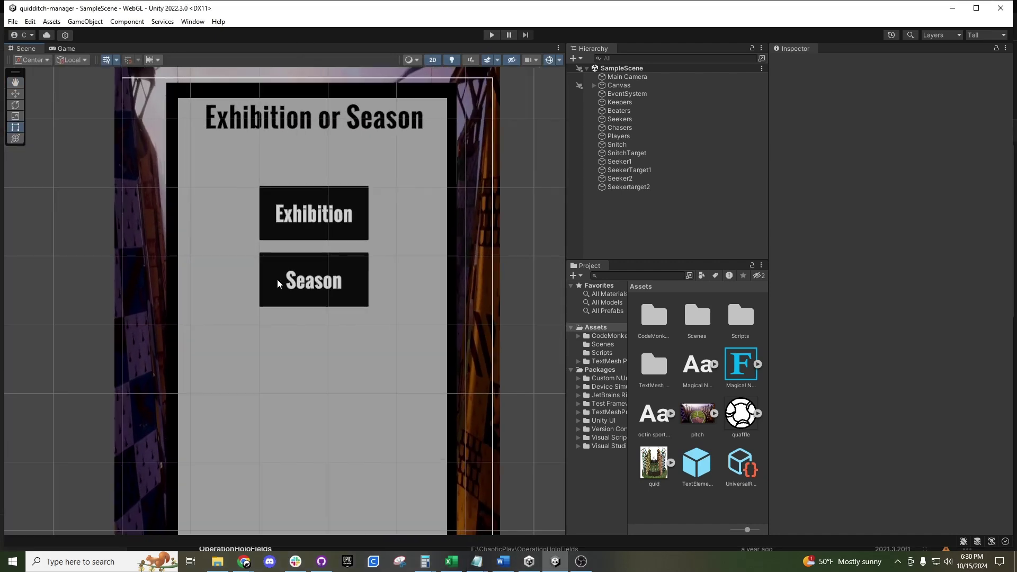
scroll(382, 233, down, 1)
scroll(377, 235, down, 1)
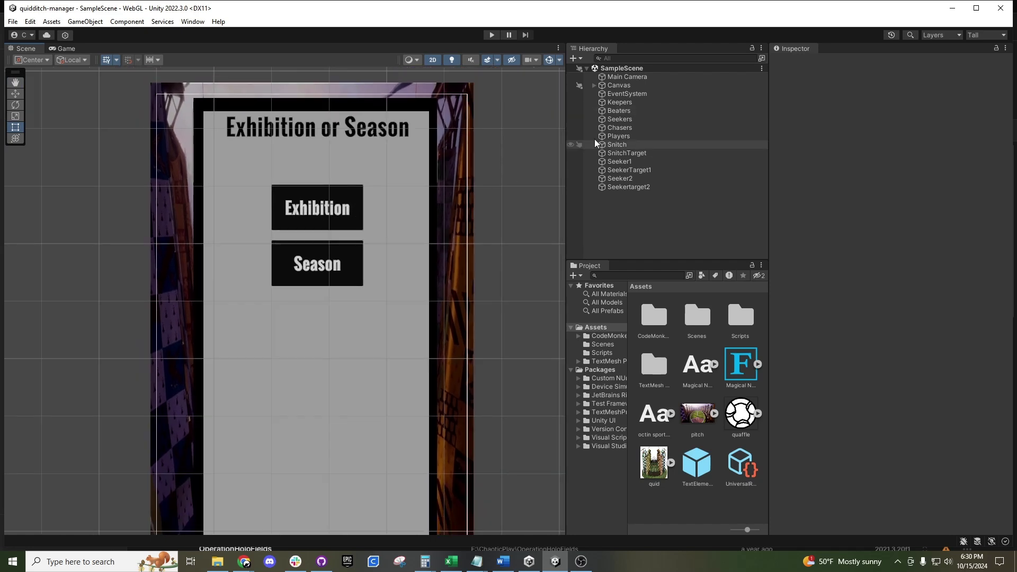
click(595, 85)
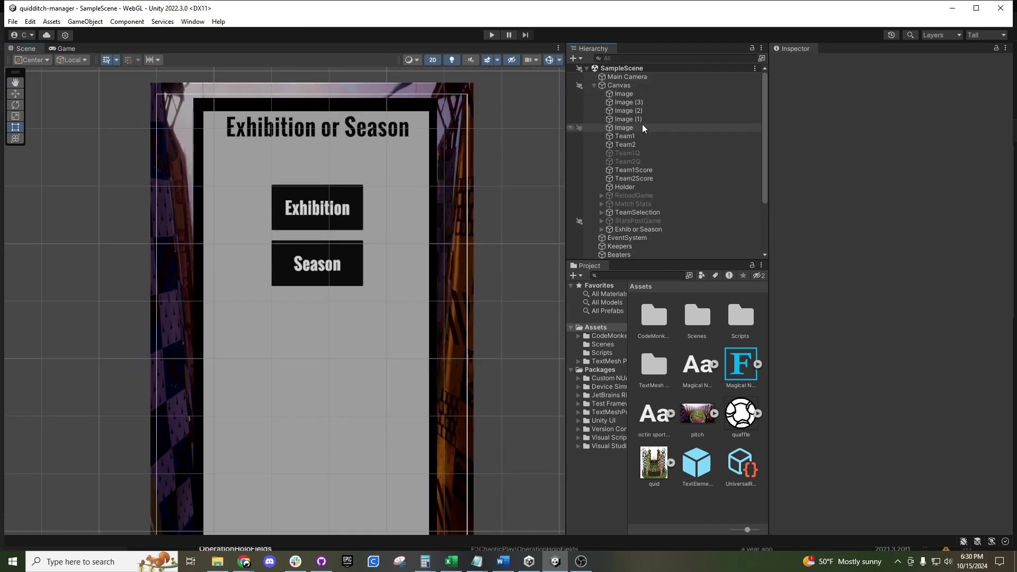
click(594, 85)
click(619, 85)
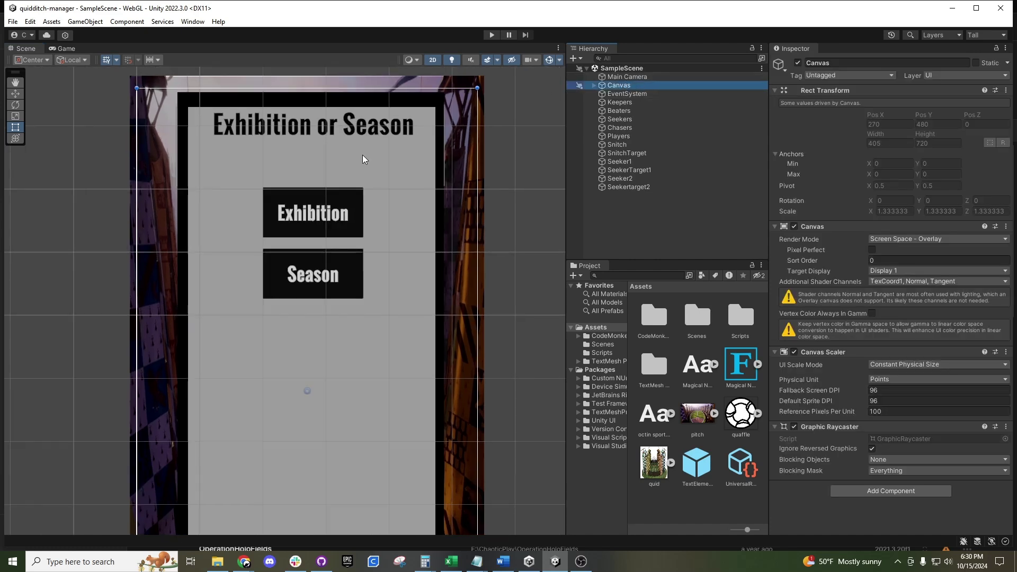
Step: Inspect the EventSystem, reposition the menu canvas view, and enter Play mode
middle_drag(362, 155, 350, 125)
scroll(382, 214, down, 1)
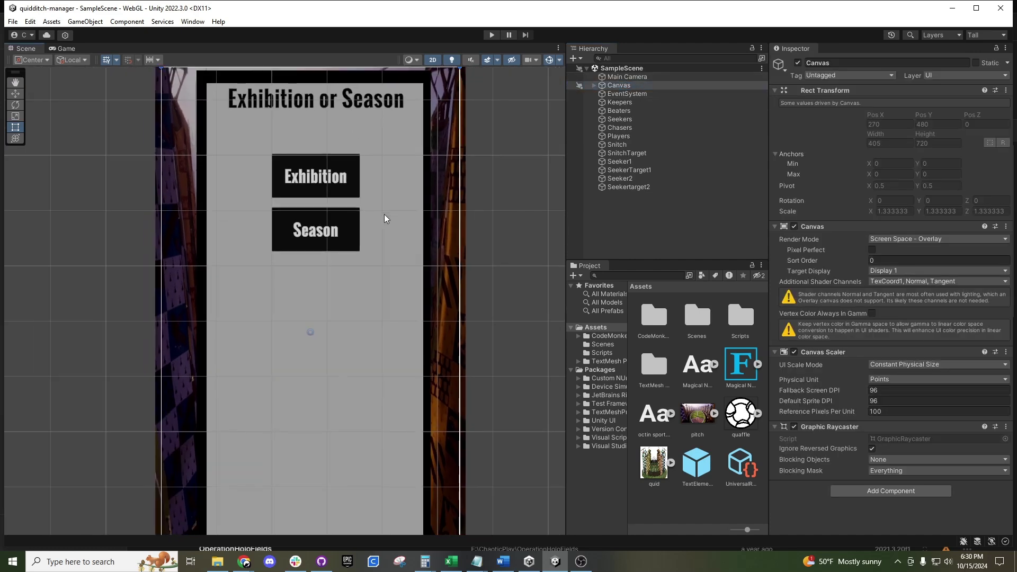
click(594, 85)
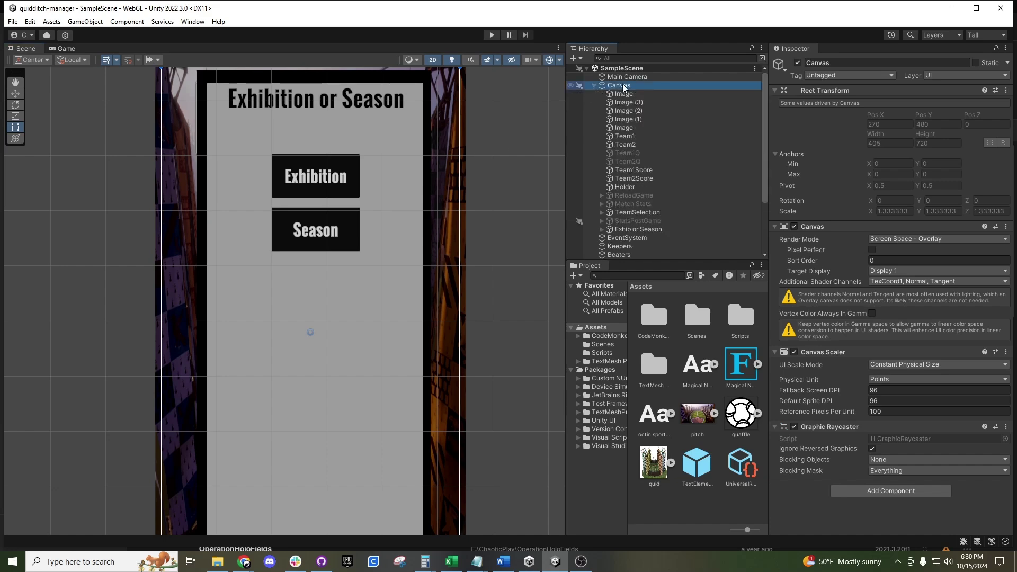
click(595, 85)
click(609, 93)
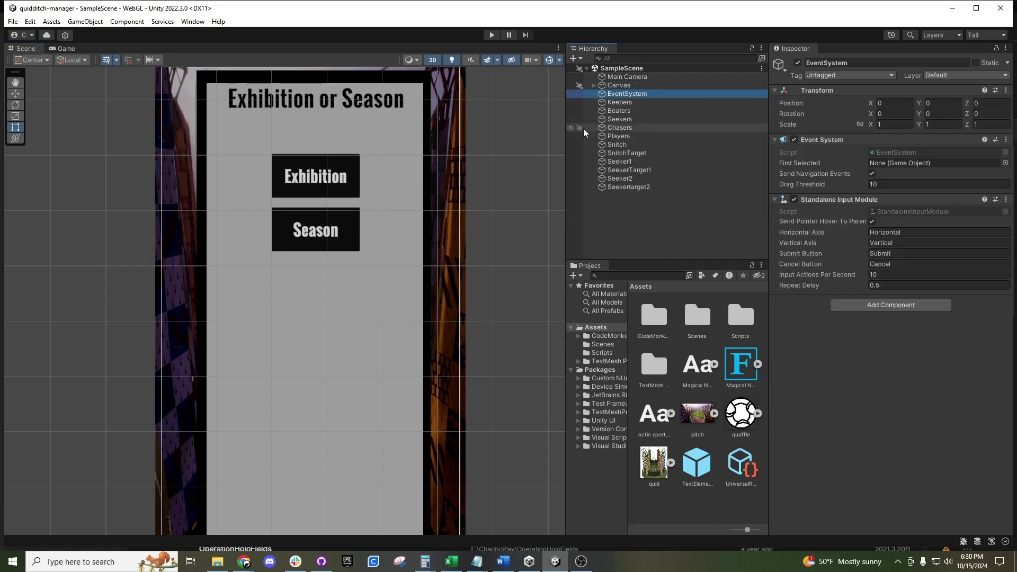
scroll(285, 230, down, 1)
middle_drag(285, 230, 281, 208)
scroll(282, 207, down, 2)
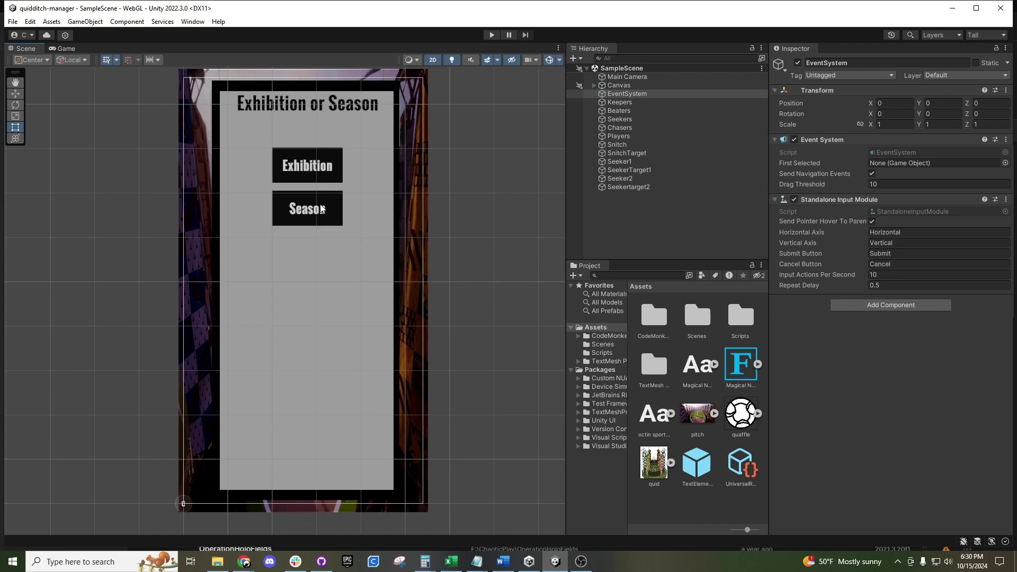
middle_drag(413, 99, 394, 119)
click(491, 35)
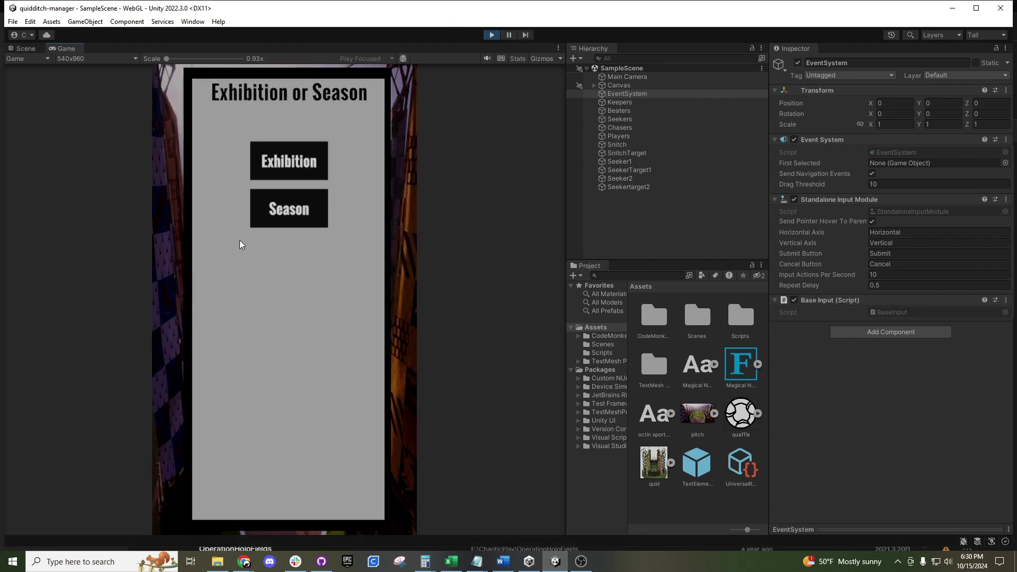
Step: In the running game, open Season, choose House Cup, then go back
click(269, 206)
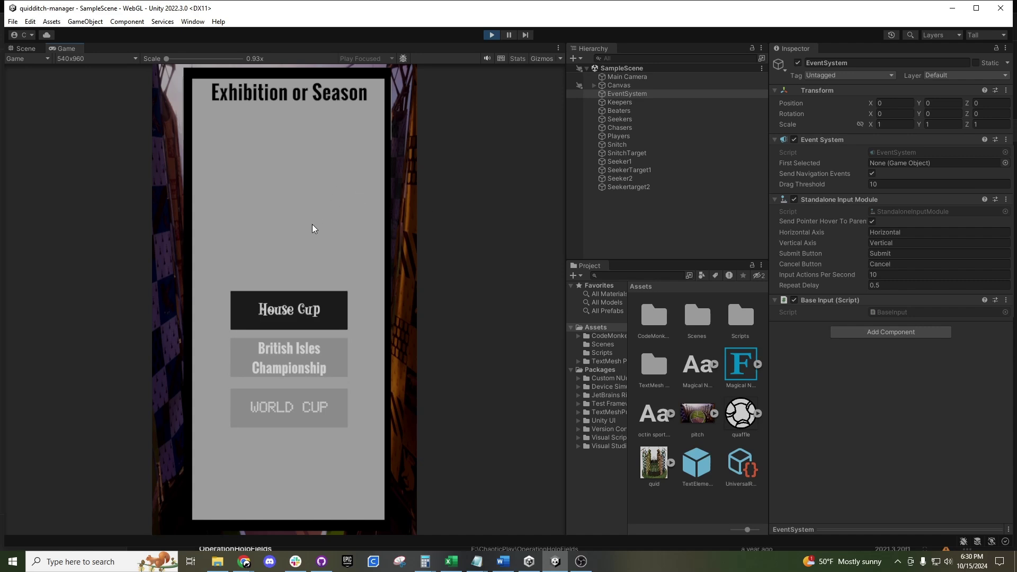
click(295, 295)
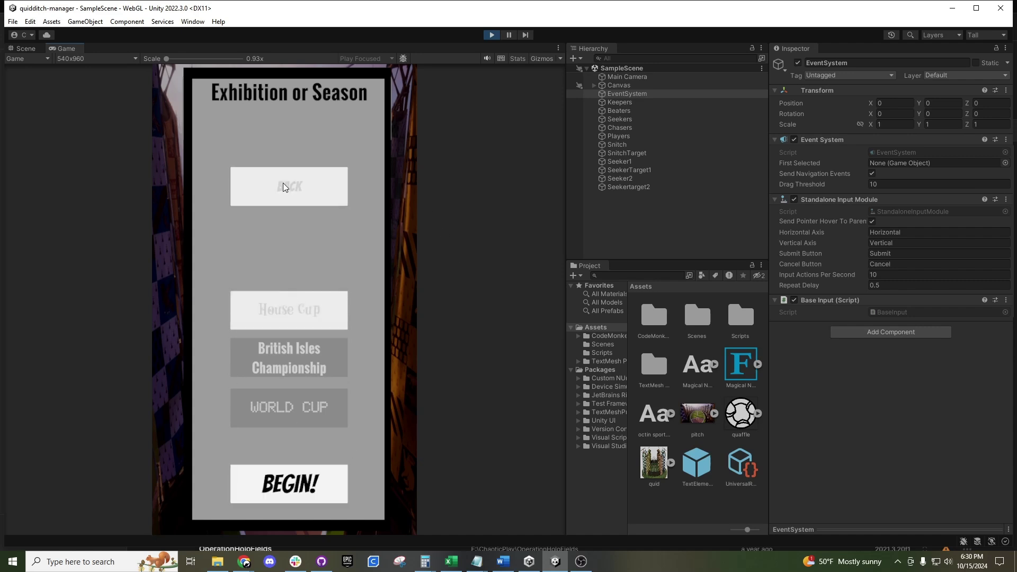
click(302, 186)
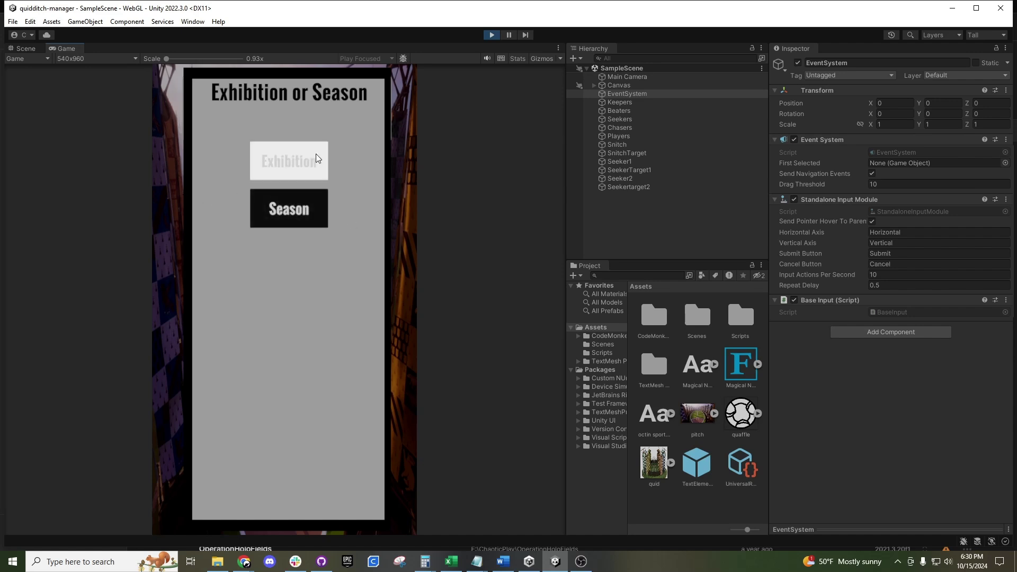
Step: Open Exhibition, switch between Professional and Hogwarts teams, then stop Play mode
click(294, 150)
click(291, 158)
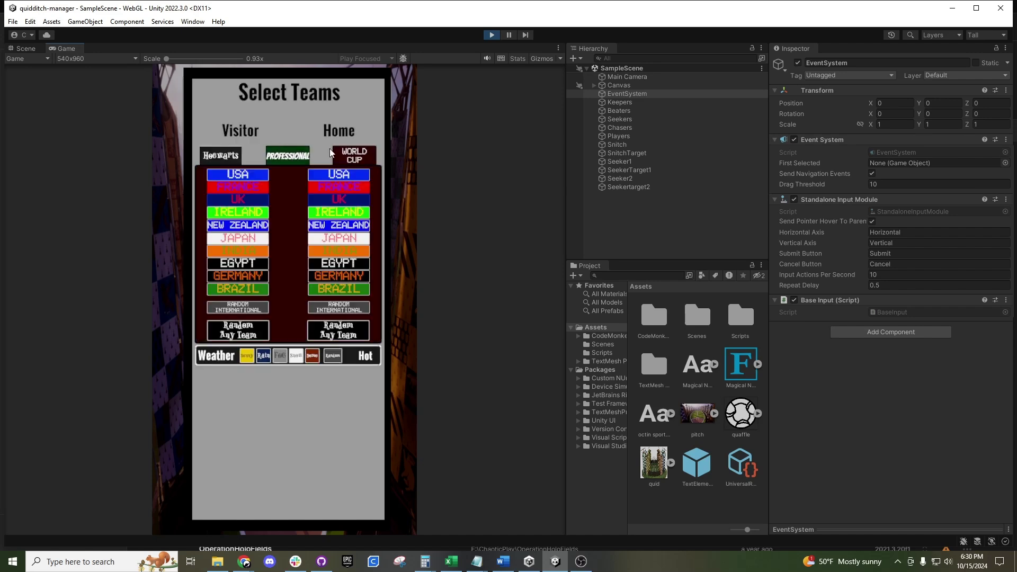
click(233, 155)
click(493, 35)
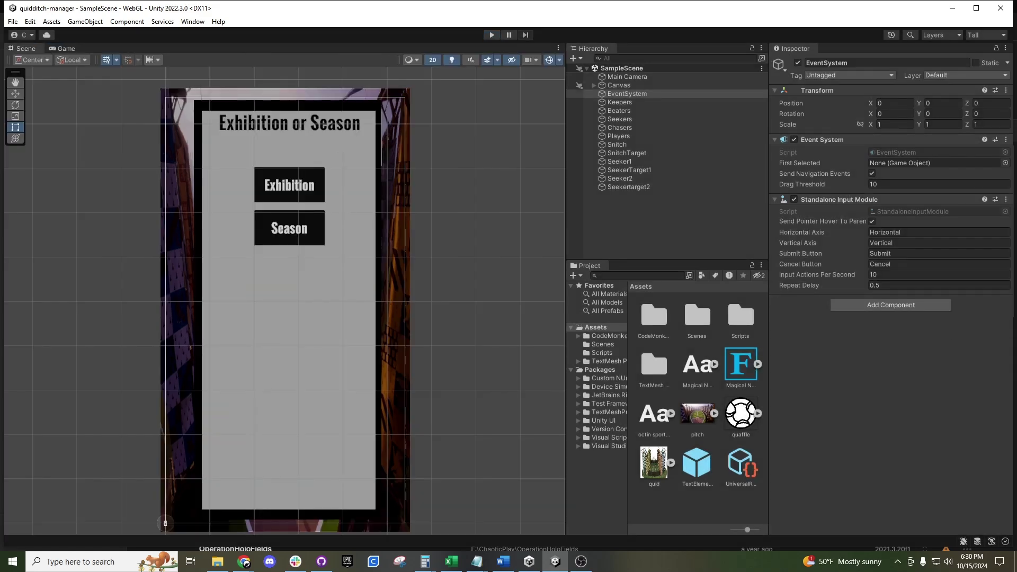
click(477, 561)
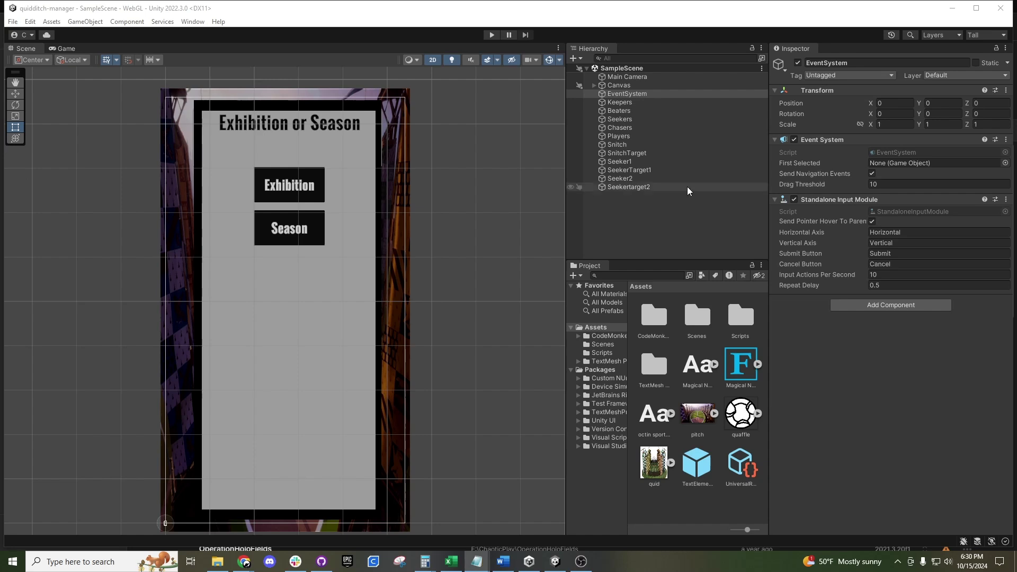
click(633, 201)
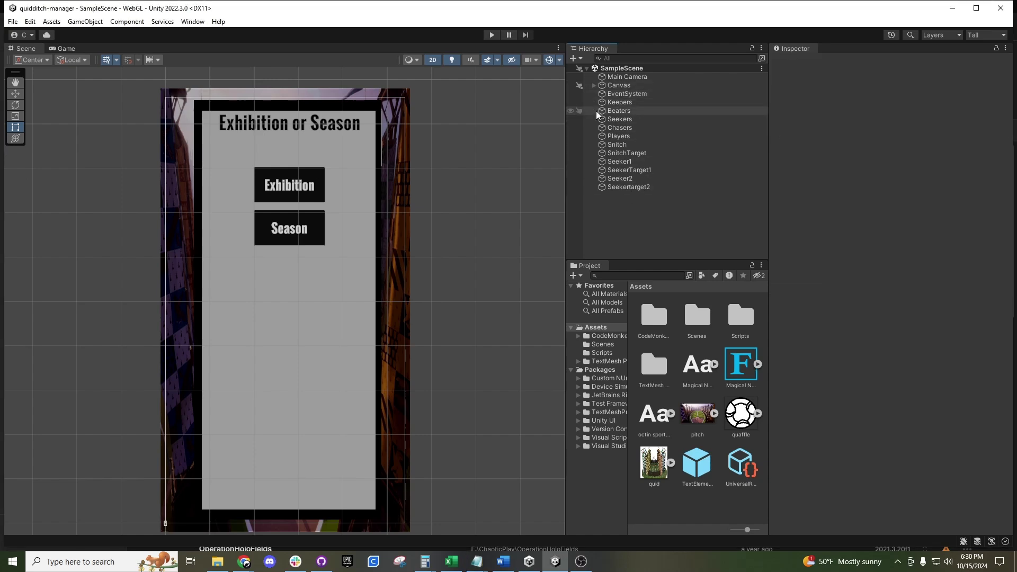
click(611, 87)
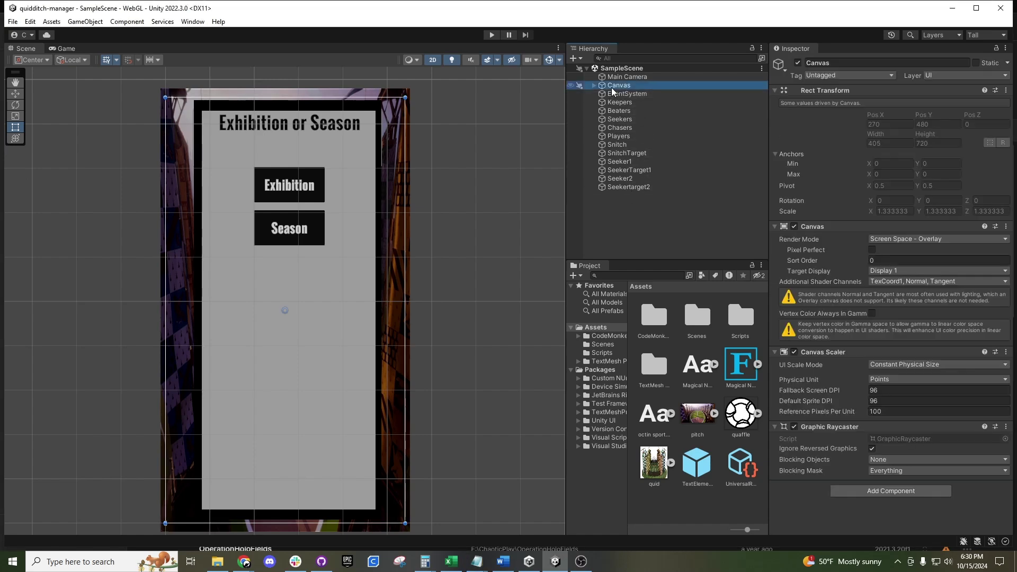
click(600, 212)
right_click(606, 208)
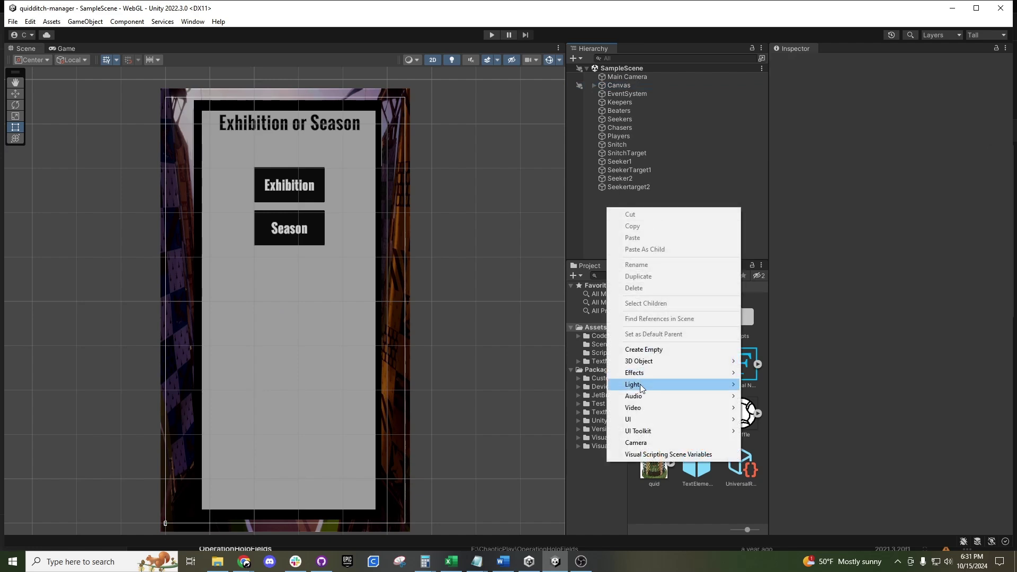
mouse_move(736, 419)
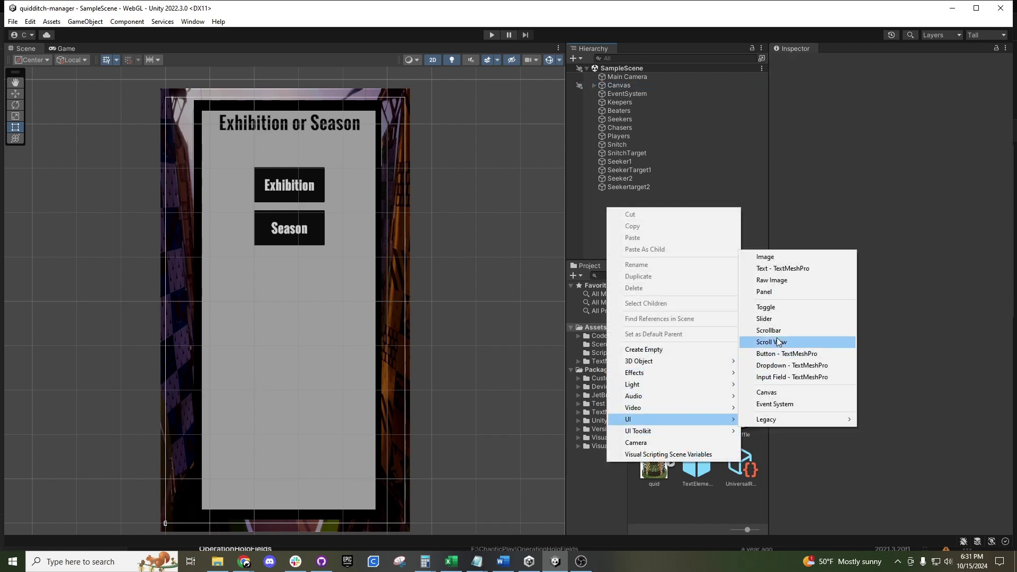
click(767, 392)
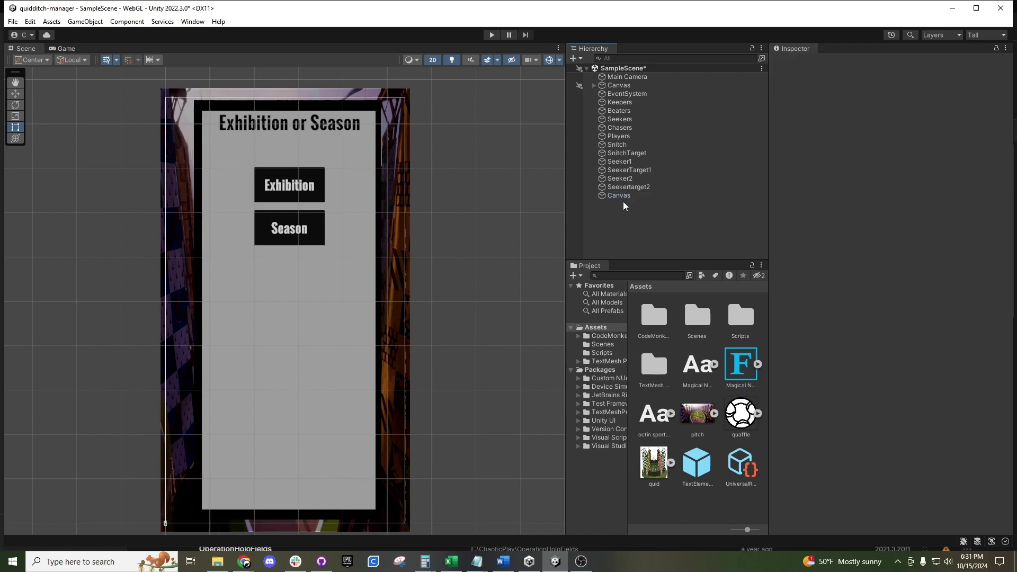
click(621, 198)
right_click(616, 192)
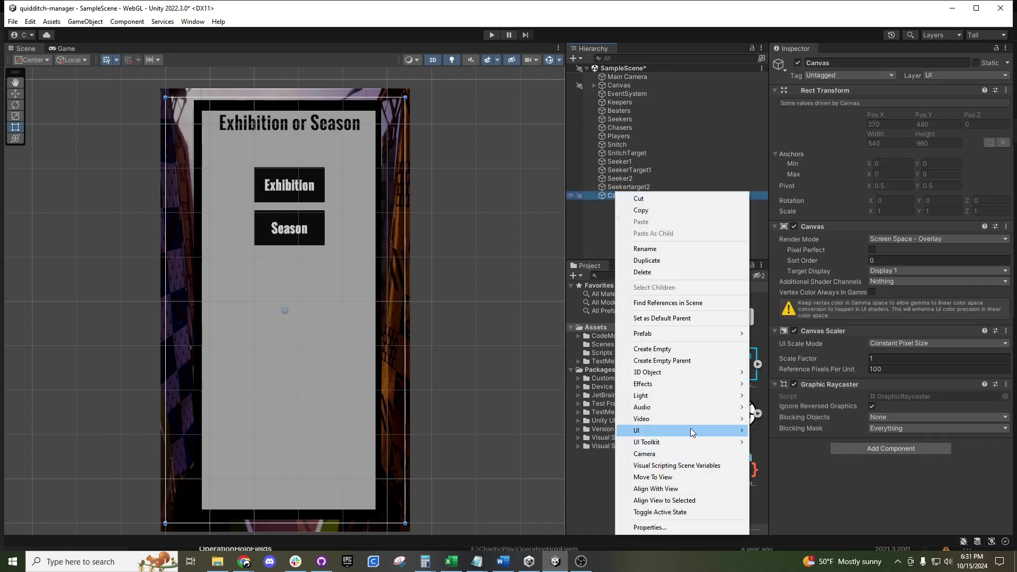
mouse_move(693, 431)
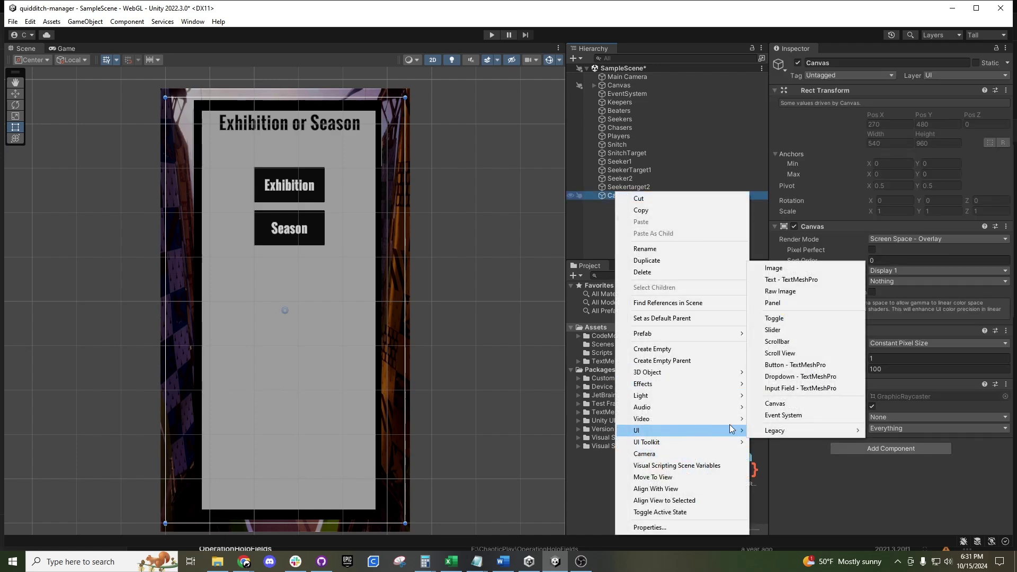
click(774, 268)
click(631, 228)
click(618, 196)
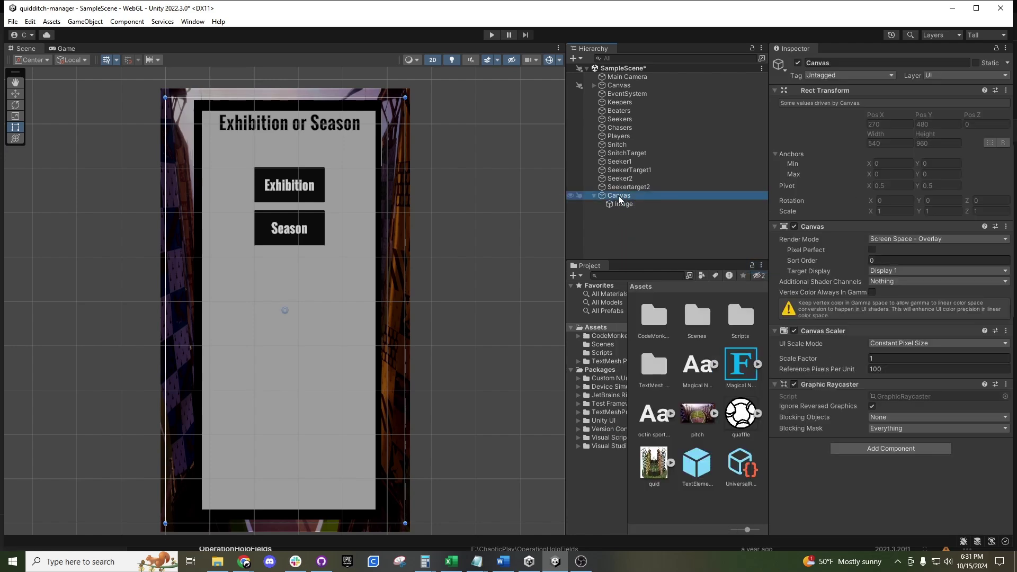
key(Delete)
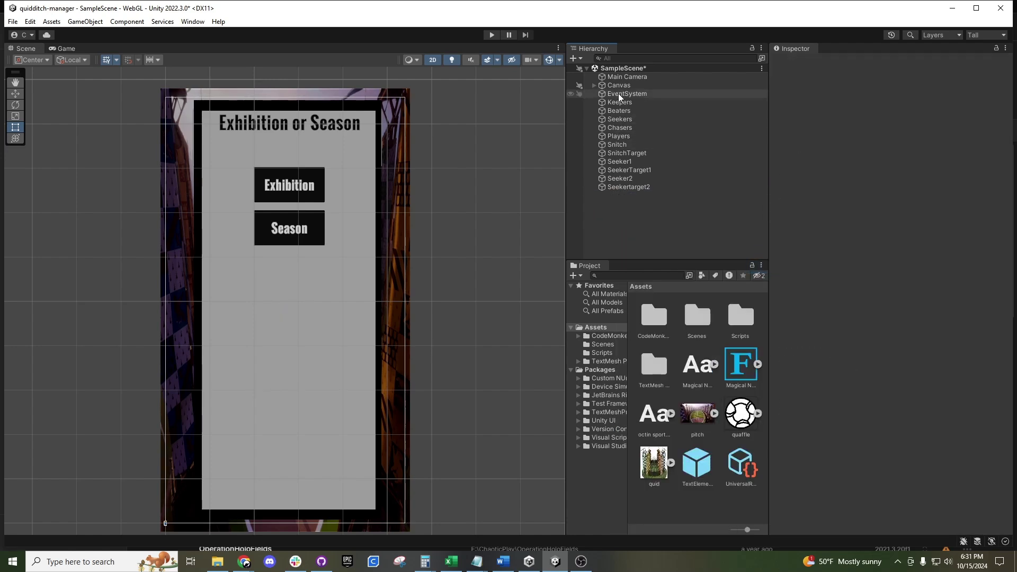
click(594, 86)
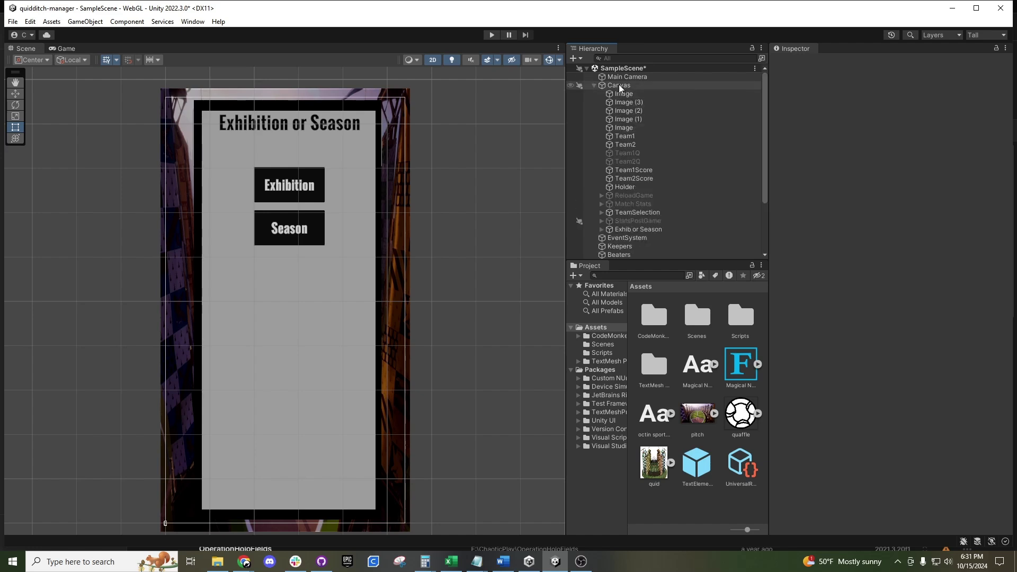
Step: Create a UI > Image child under the original Canvas and select it for renaming
click(619, 85)
right_click(620, 88)
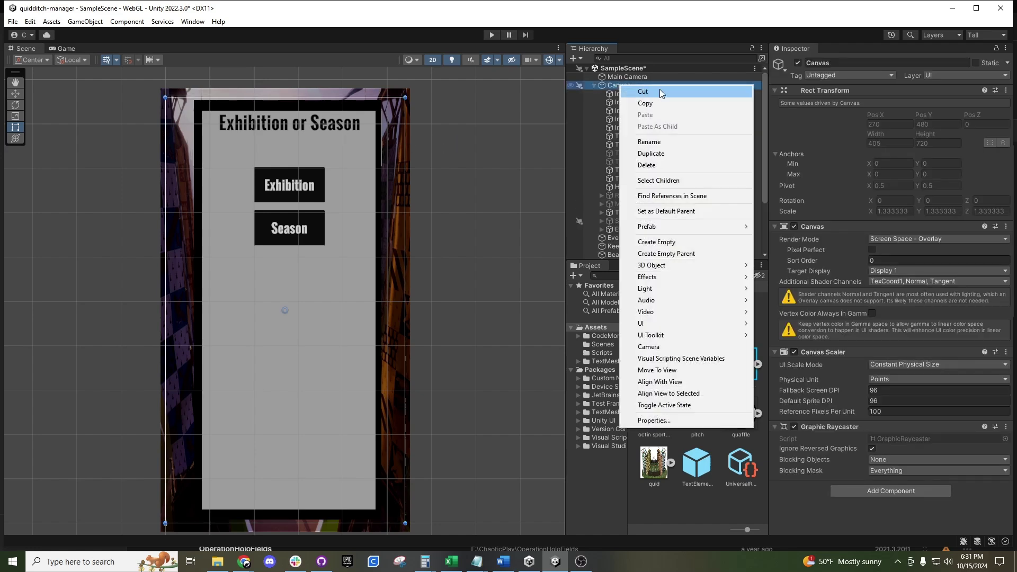
mouse_move(663, 325)
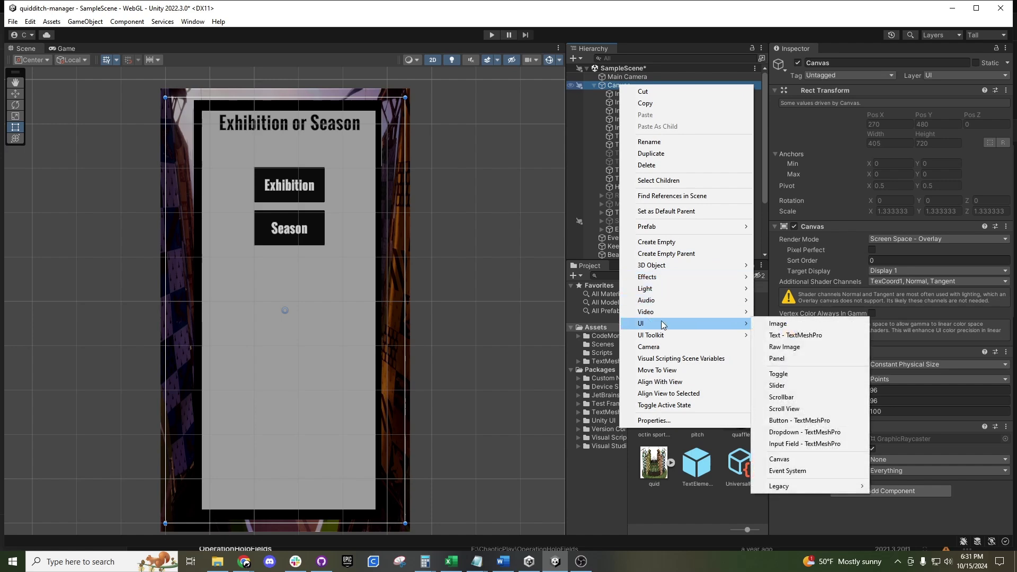
click(788, 324)
scroll(308, 302, up, 4)
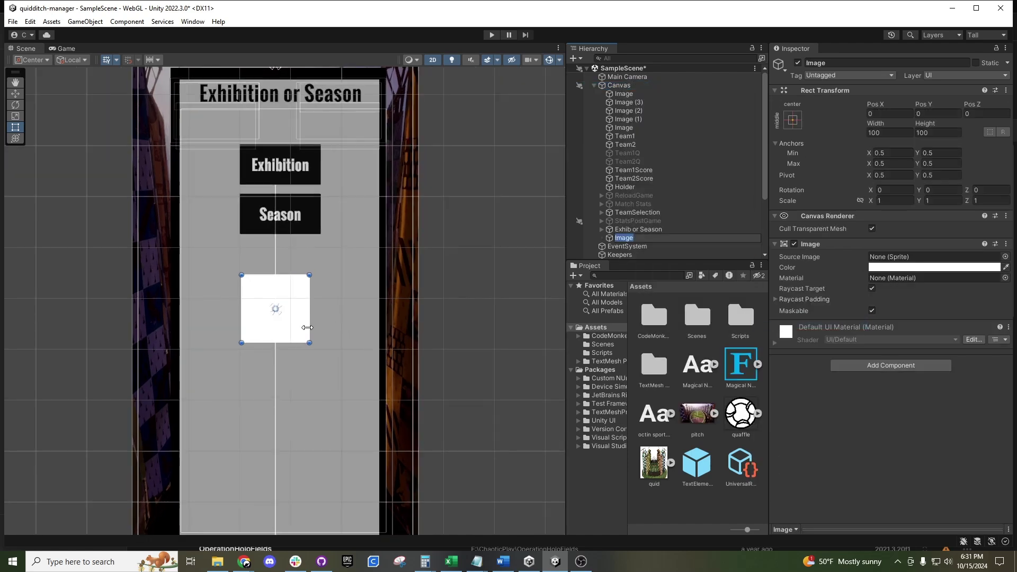
scroll(305, 288, down, 2)
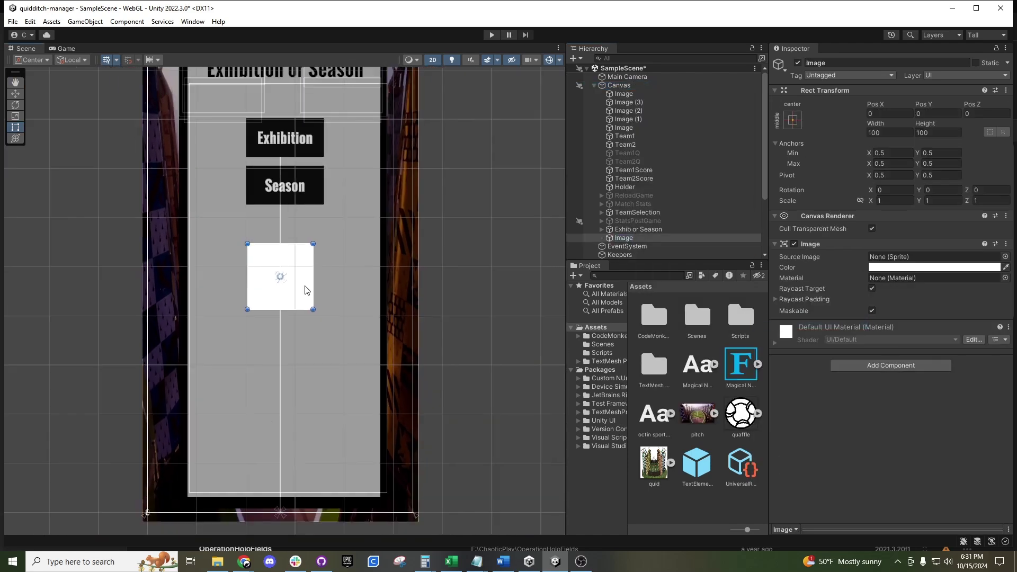
click(625, 238)
click(623, 242)
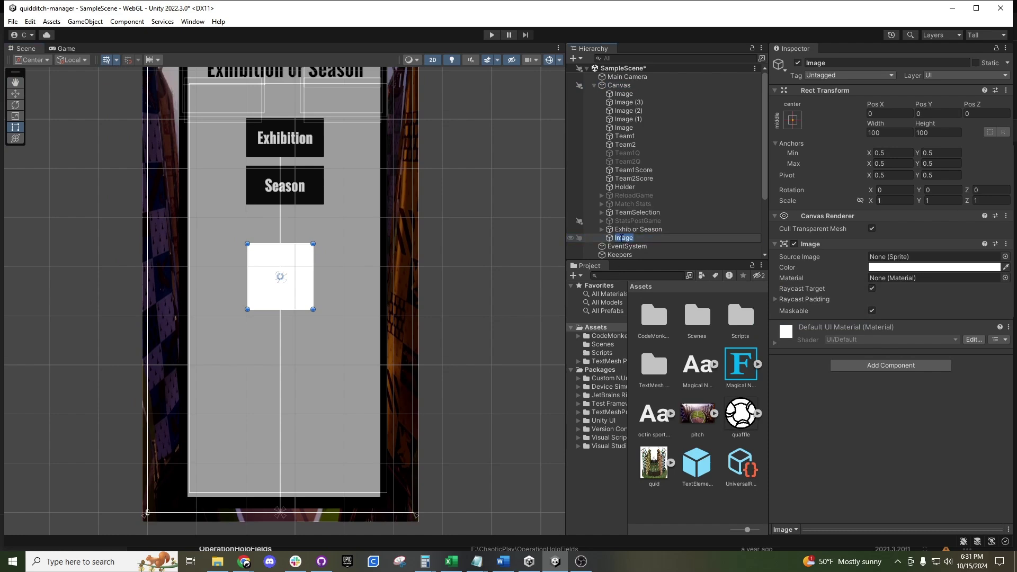
text(TestImage)
key(Return)
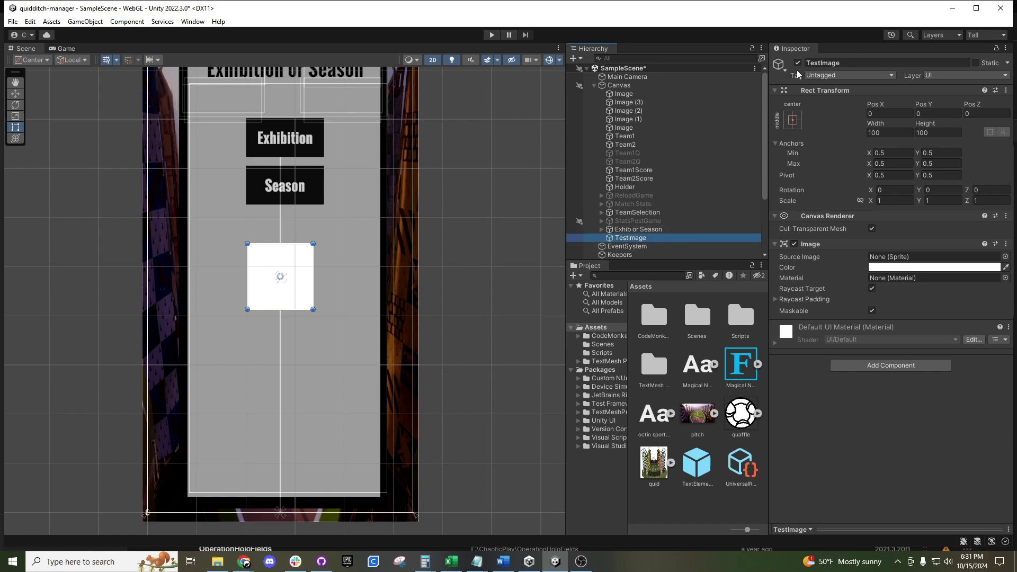
click(836, 61)
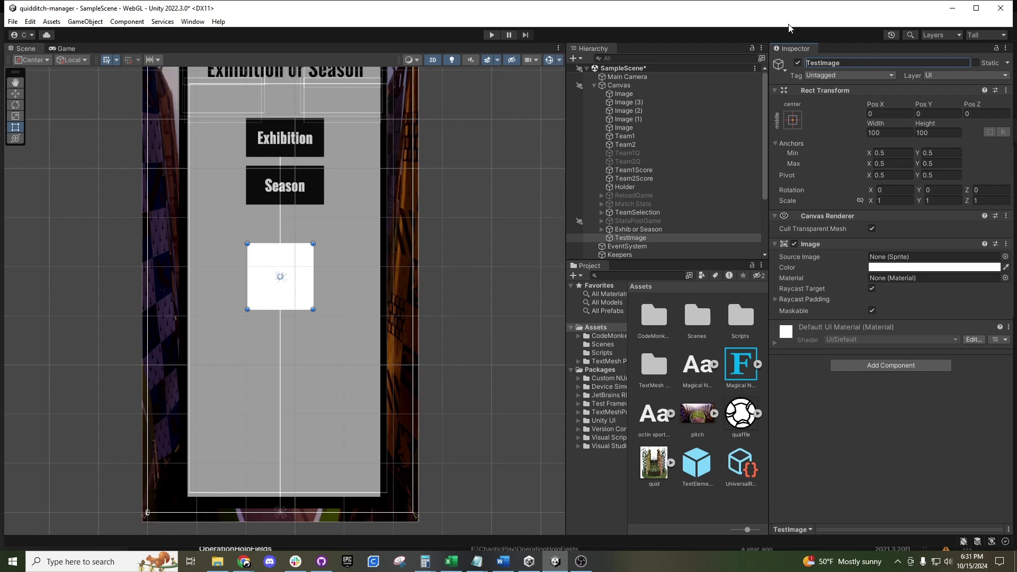
key(Delete)
key(Delete)
key(Delete)
key(Delete)
key(Return)
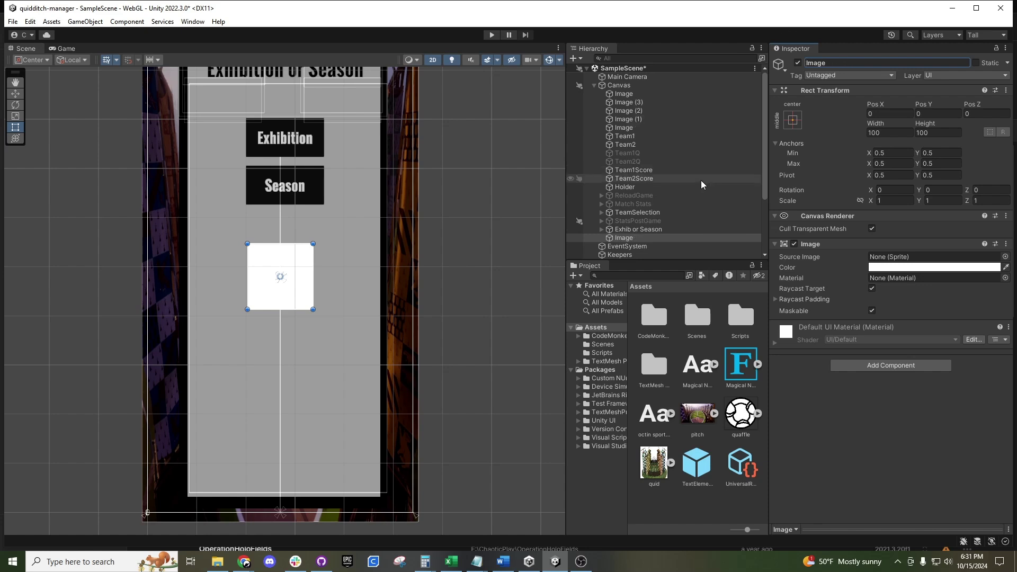
click(631, 238)
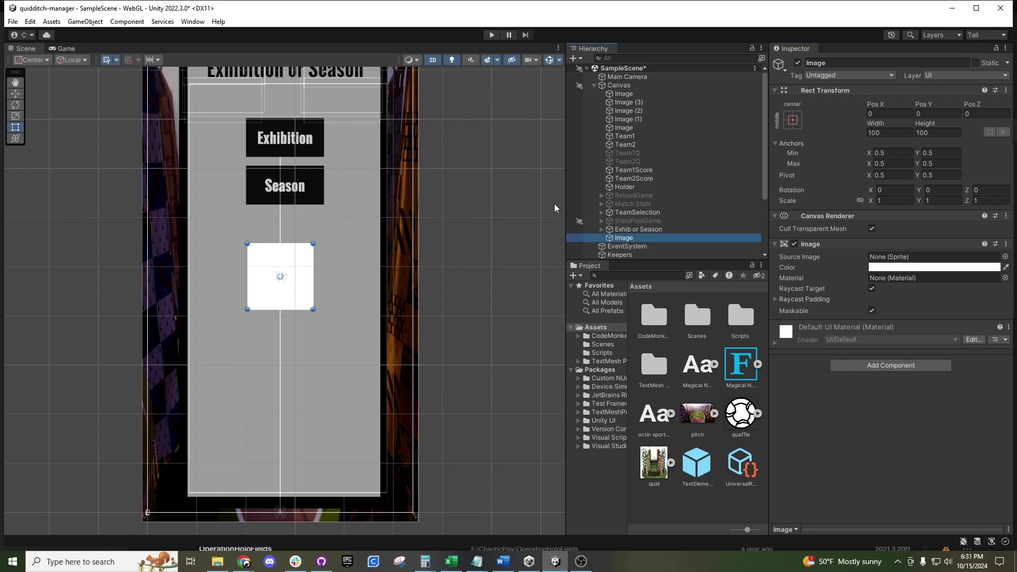
scroll(398, 294, up, 6)
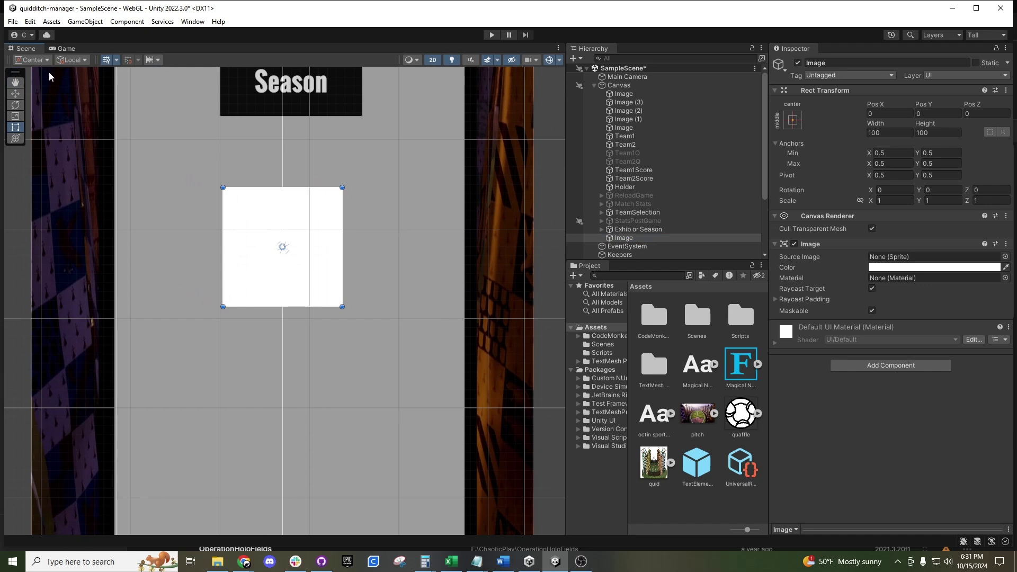
click(15, 95)
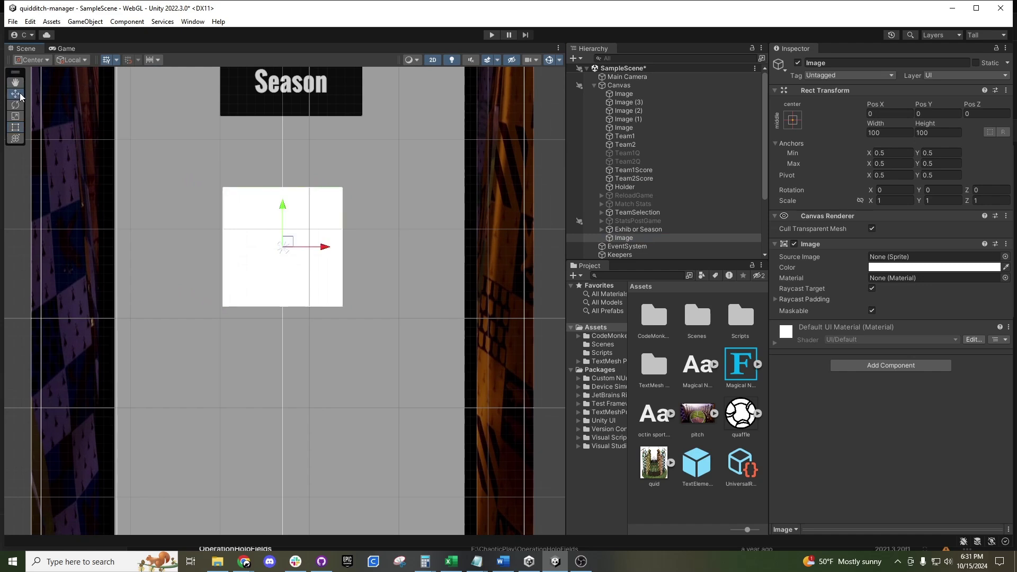
scroll(312, 204, down, 5)
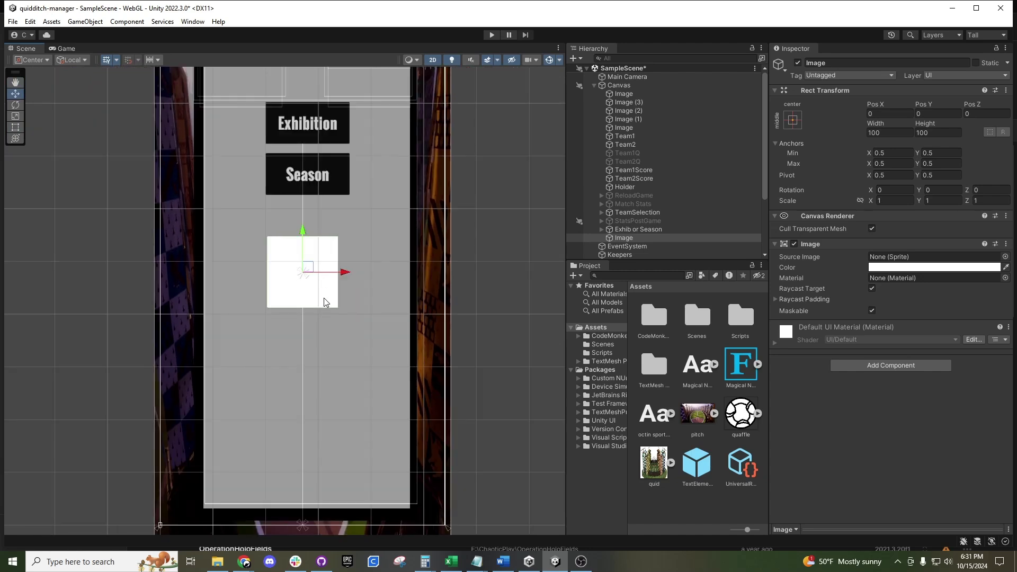
scroll(324, 302, down, 2)
middle_drag(322, 284, 322, 263)
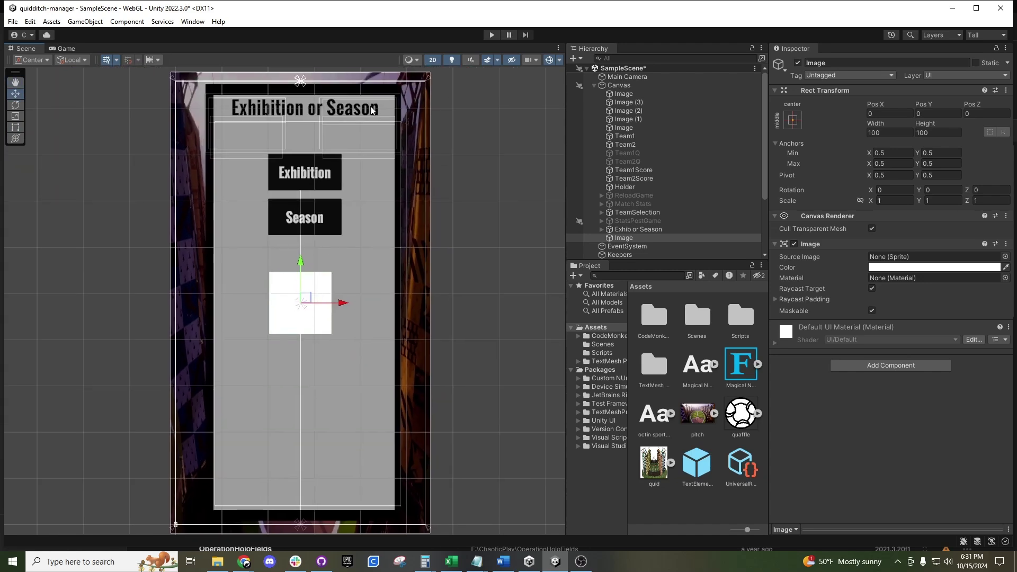
click(434, 62)
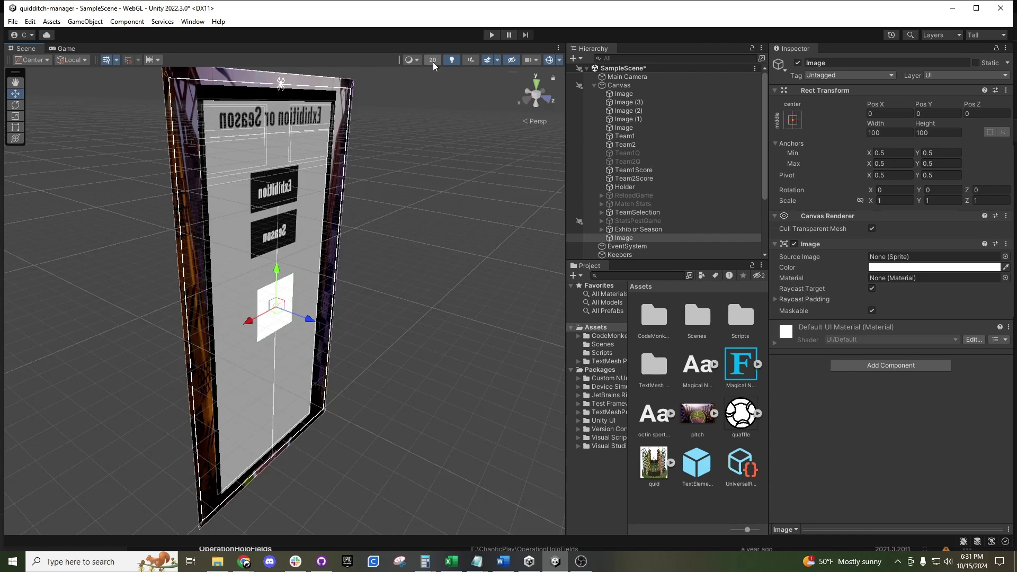
click(434, 59)
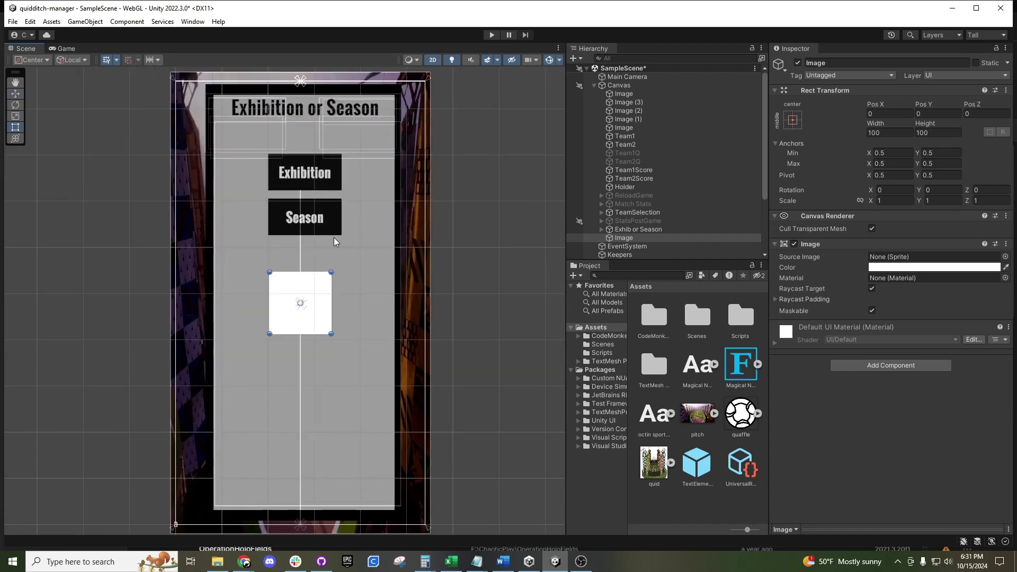
scroll(333, 237, up, 3)
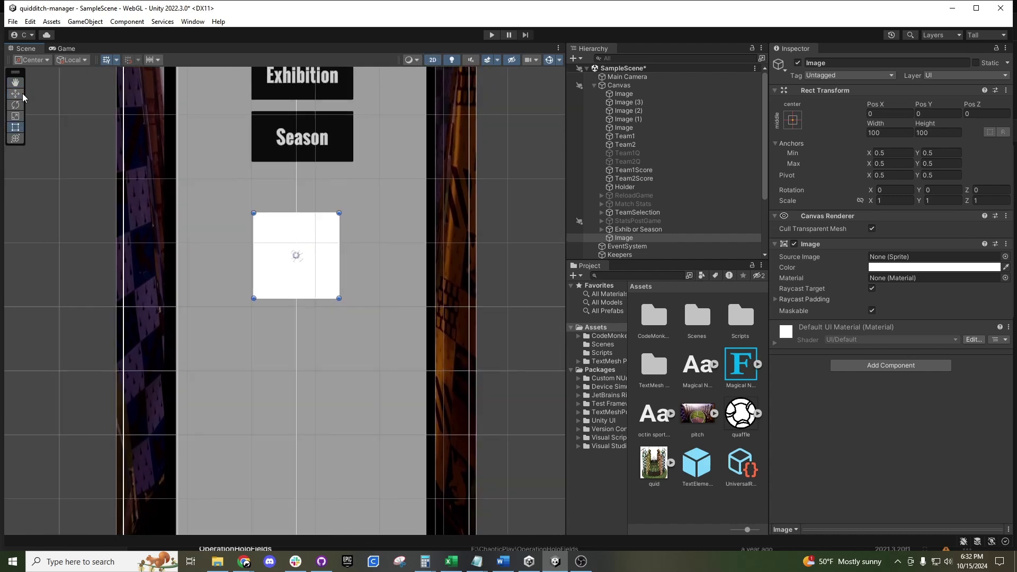
click(15, 94)
mouse_move(333, 255)
mouse_down()
mouse_move(404, 259)
mouse_move(335, 258)
mouse_up()
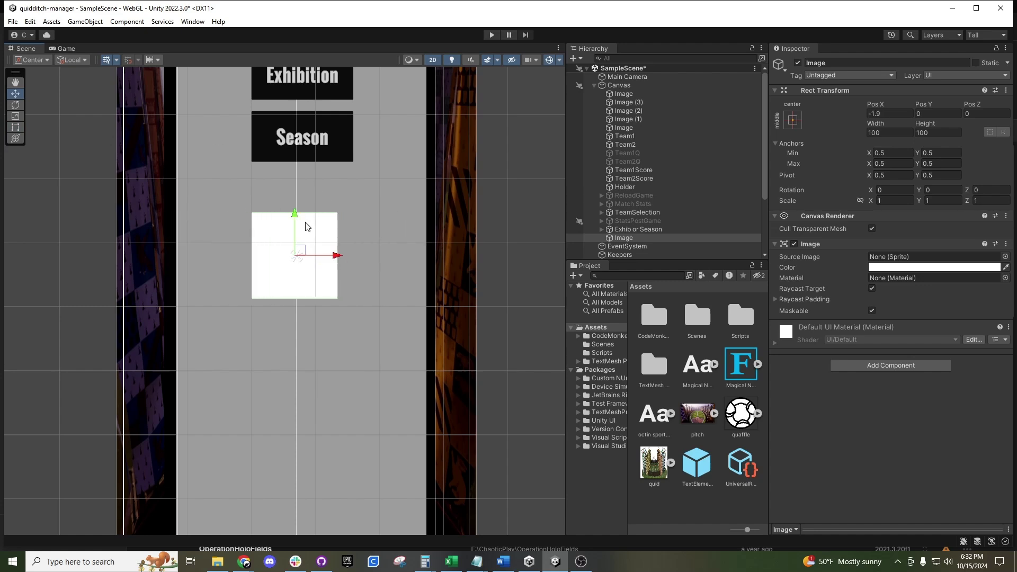
mouse_move(294, 217)
mouse_down()
mouse_move(294, 170)
mouse_move(293, 260)
mouse_move(292, 197)
mouse_move(295, 217)
mouse_move(312, 220)
mouse_up()
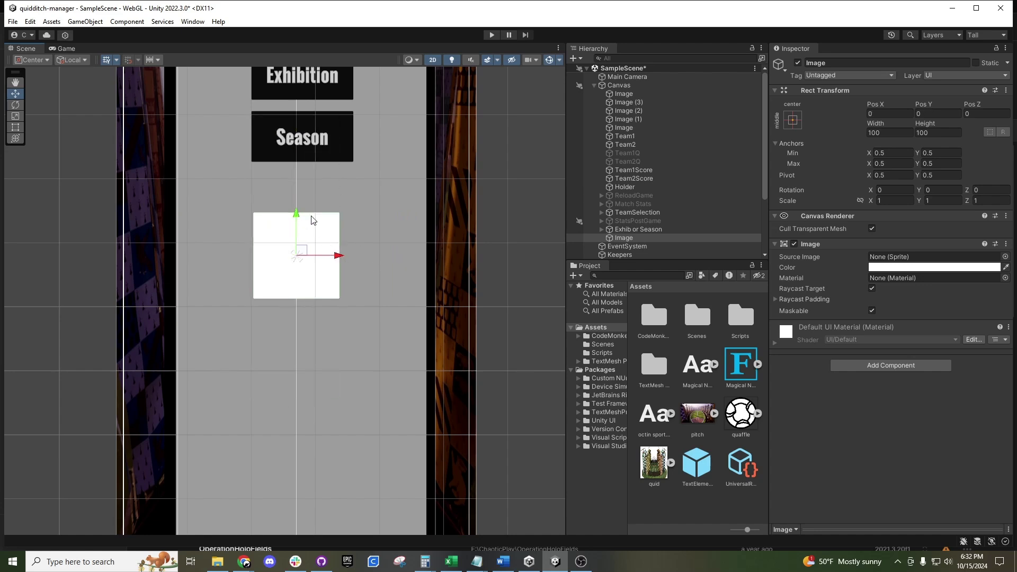
click(19, 106)
mouse_move(313, 223)
mouse_down()
mouse_move(372, 313)
mouse_move(205, 210)
mouse_move(395, 229)
mouse_move(309, 208)
mouse_move(281, 354)
mouse_move(313, 186)
mouse_move(297, 324)
mouse_move(305, 263)
mouse_move(304, 279)
mouse_move(328, 219)
mouse_move(329, 271)
mouse_move(357, 240)
mouse_move(274, 218)
mouse_move(325, 227)
mouse_up()
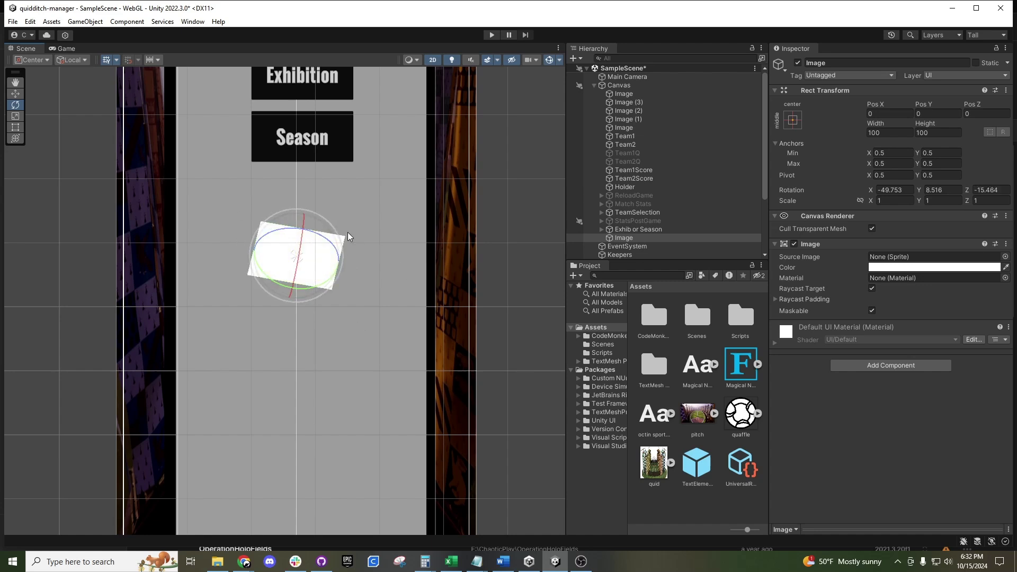
click(894, 190)
text(0)
key(Tab)
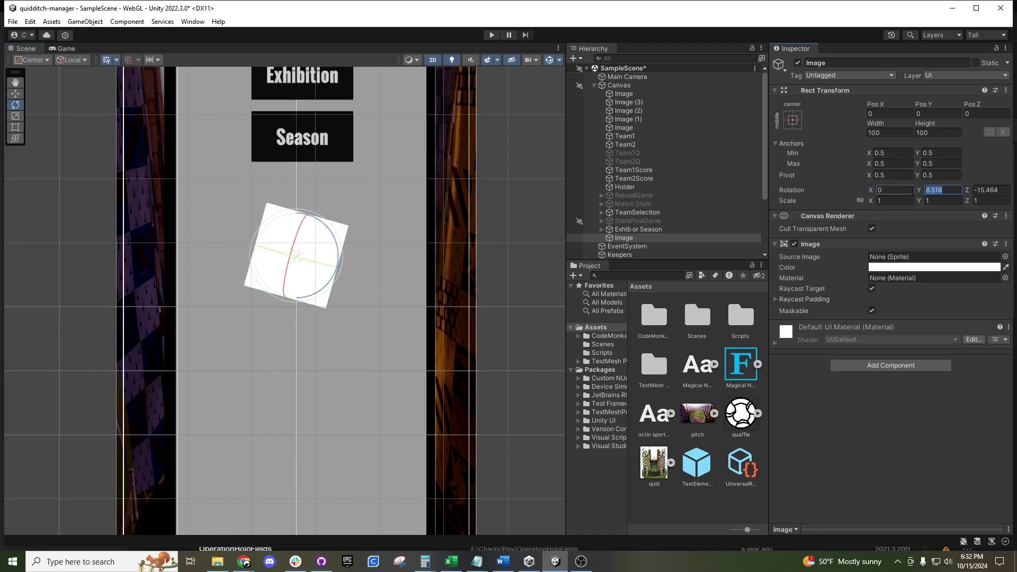
text(45)
key(Tab)
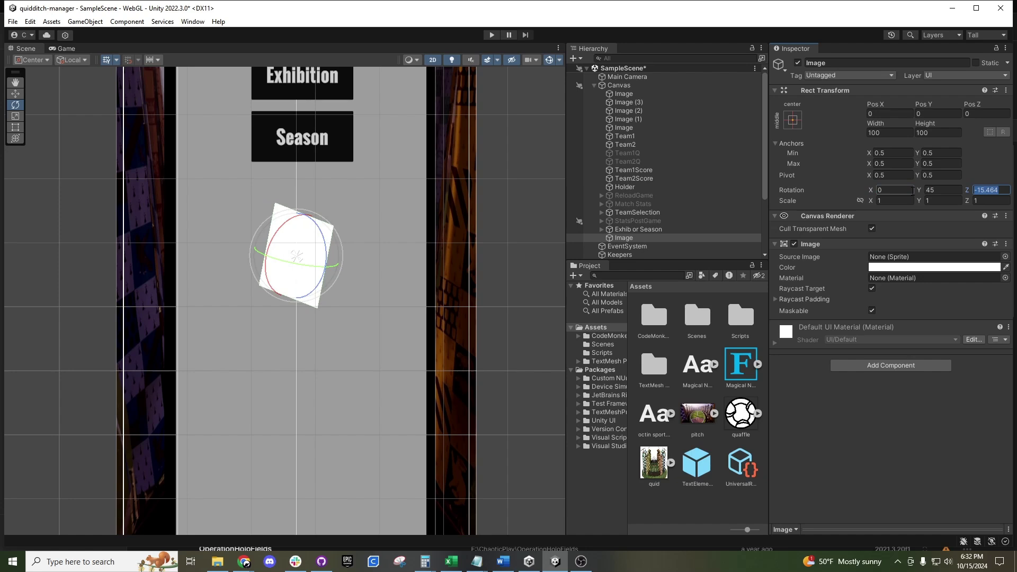
text(0)
scroll(411, 323, down, 3)
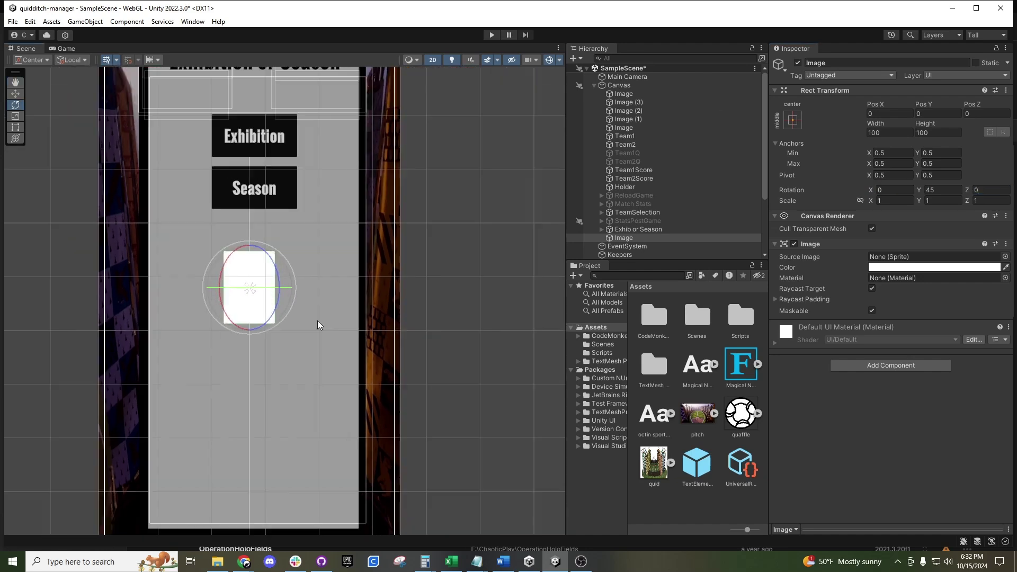
click(433, 60)
right_drag(380, 285, 404, 338)
click(943, 194)
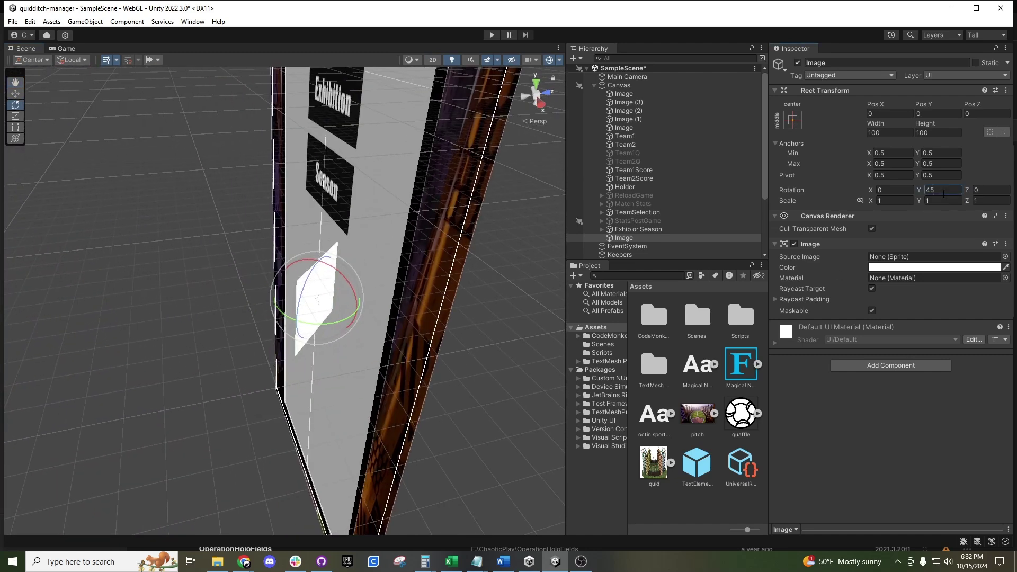
text(0)
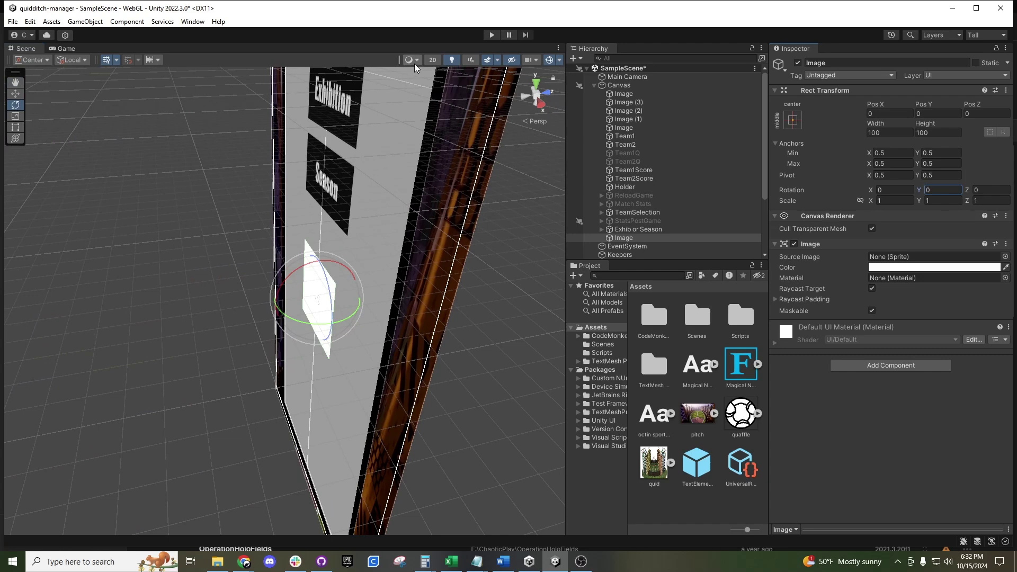
click(428, 60)
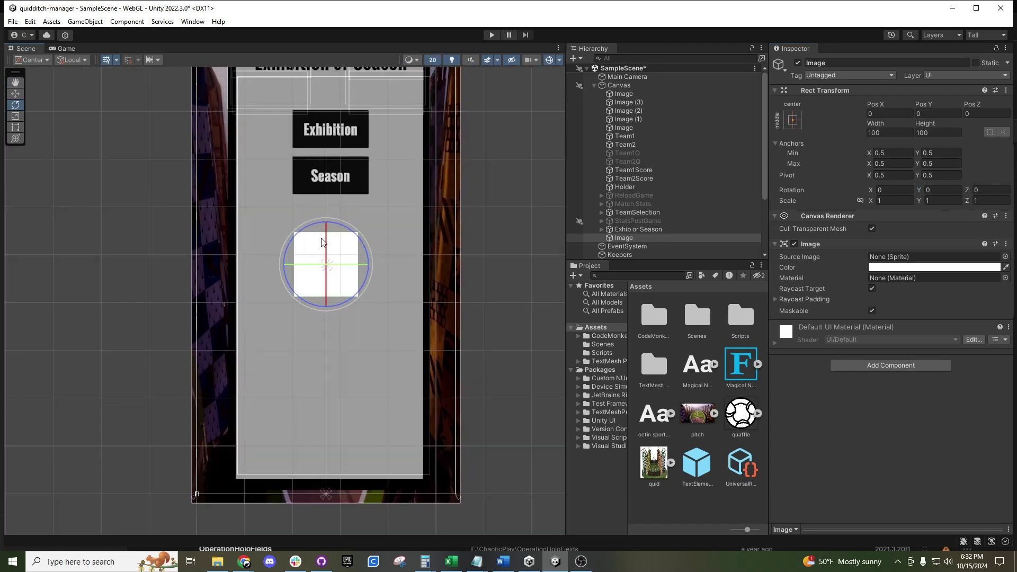
Step: With the Scale tool, squash the Image's depth and narrow its width, toggling 2D view
click(15, 116)
scroll(224, 272, up, 4)
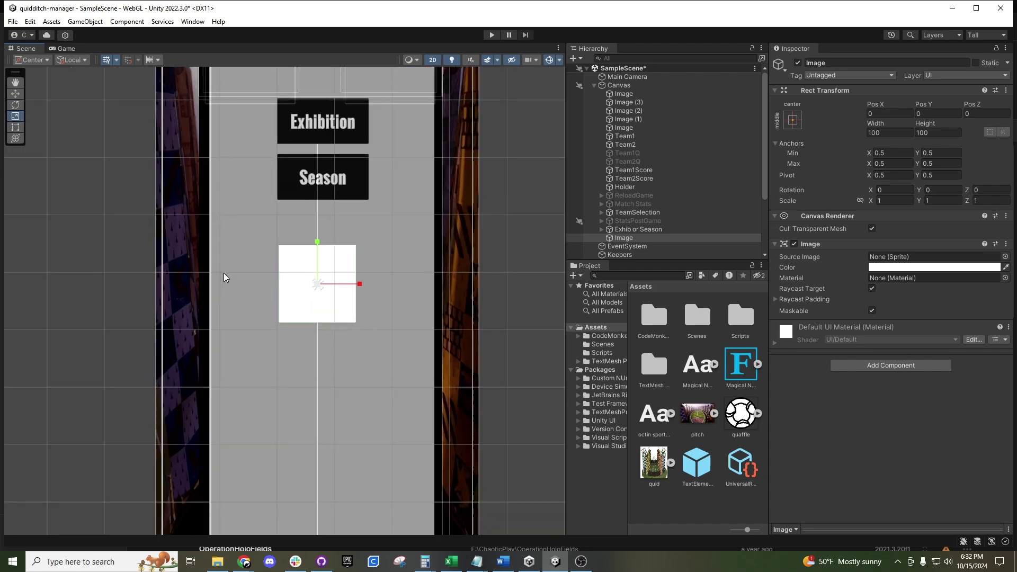
scroll(243, 242, down, 2)
scroll(259, 245, up, 2)
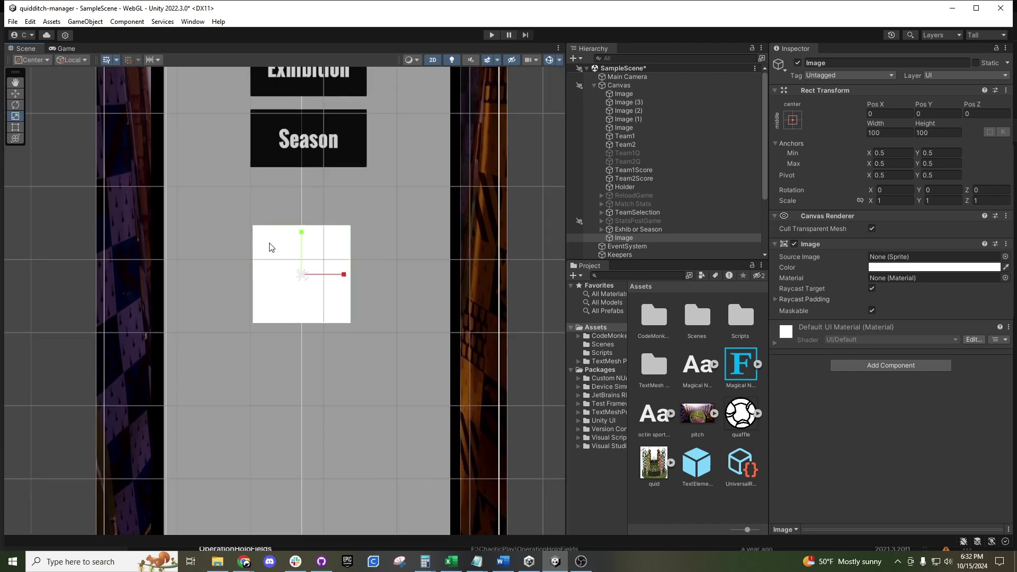
scroll(296, 256, down, 1)
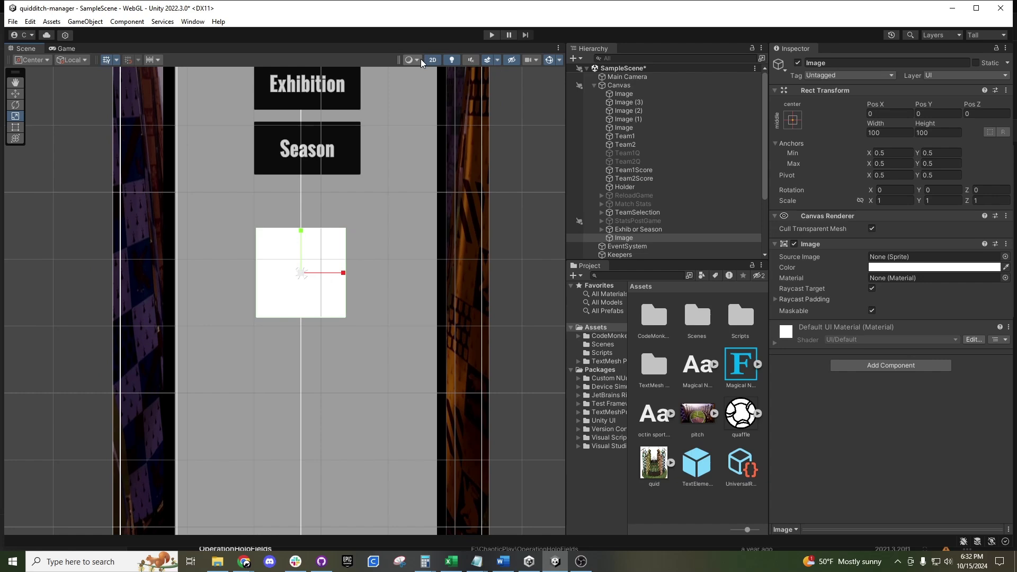
click(427, 59)
drag(332, 279, 313, 294)
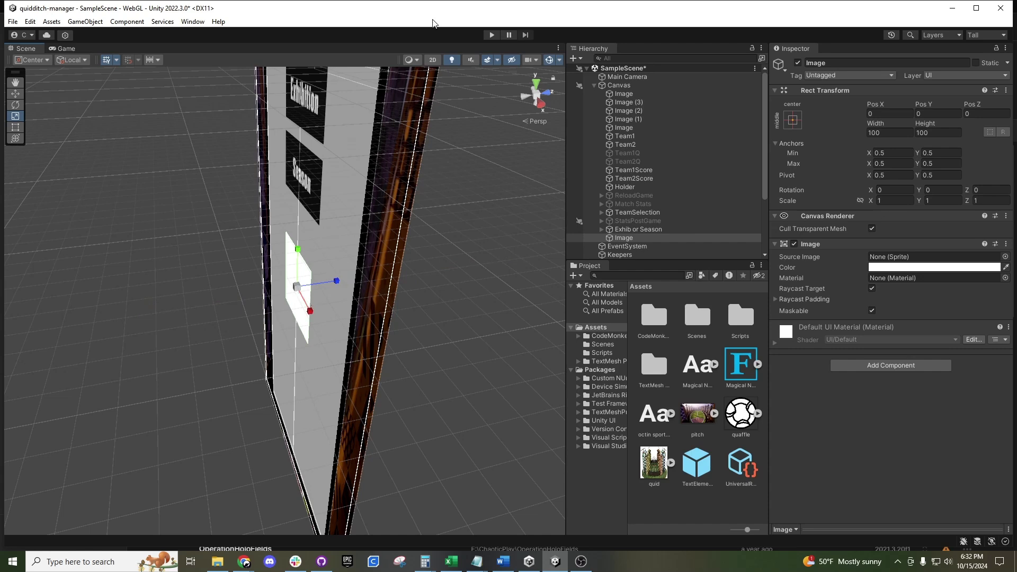
click(436, 61)
mouse_move(348, 269)
mouse_down()
mouse_move(341, 272)
mouse_move(401, 276)
mouse_move(323, 273)
mouse_move(336, 273)
mouse_up()
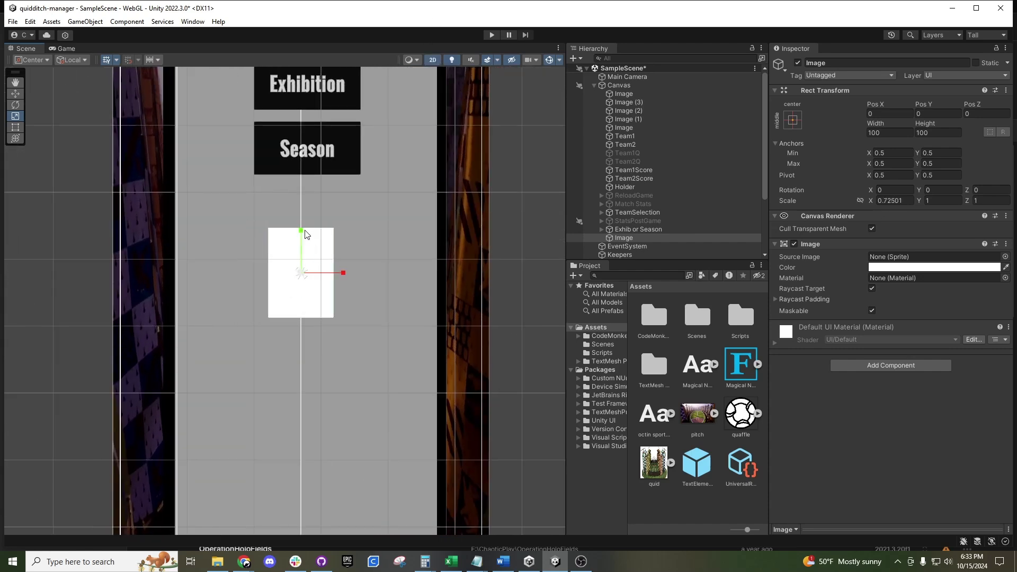
drag(301, 230, 321, 200)
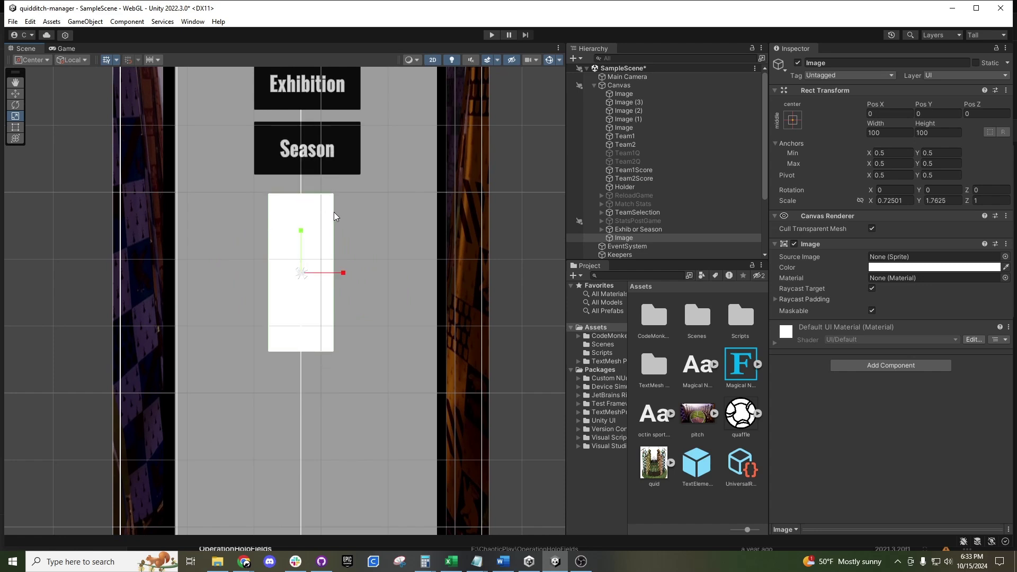
Step: Undo the height stretch, try Scale X and Y of 5, then undo back to 0.72501, 1
key(ctrl+z)
click(893, 201)
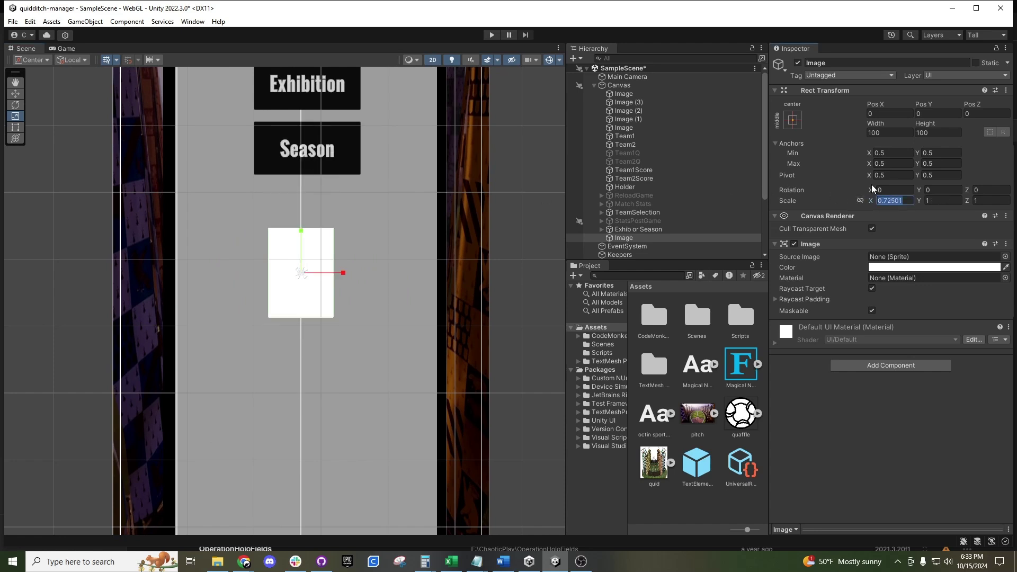
text(5)
key(Tab)
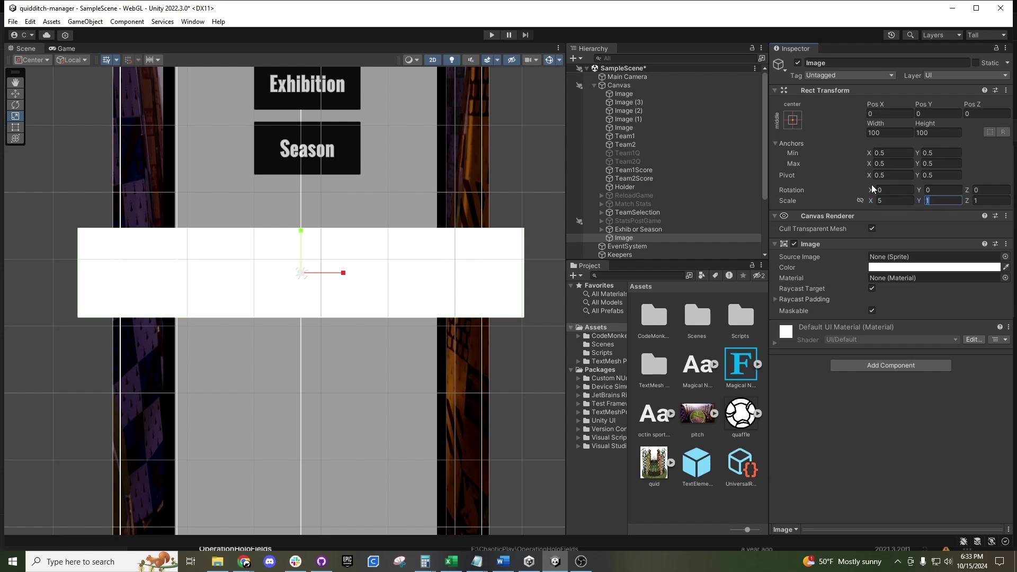
text(5)
scroll(399, 213, down, 1)
key(ctrl+z)
key(ctrl+z)
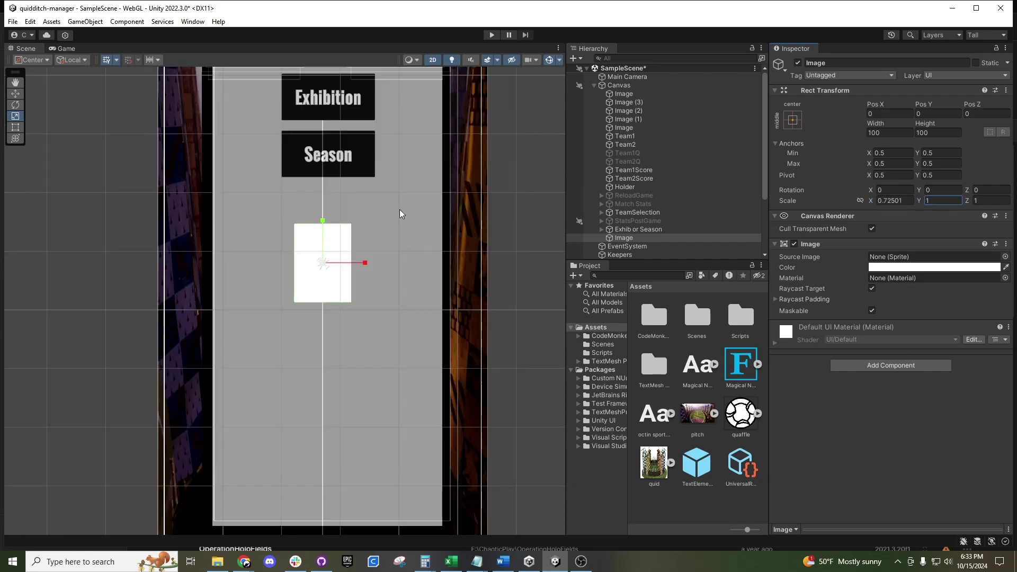
scroll(268, 277, up, 3)
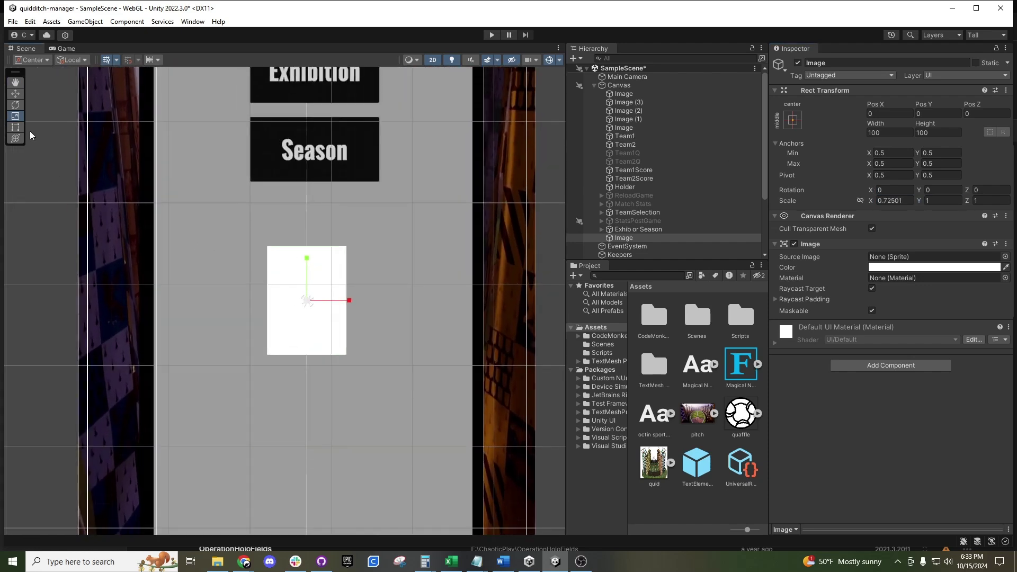
Step: Drag the Image's edges with the Rect Tool out to about 281 × 305
click(15, 128)
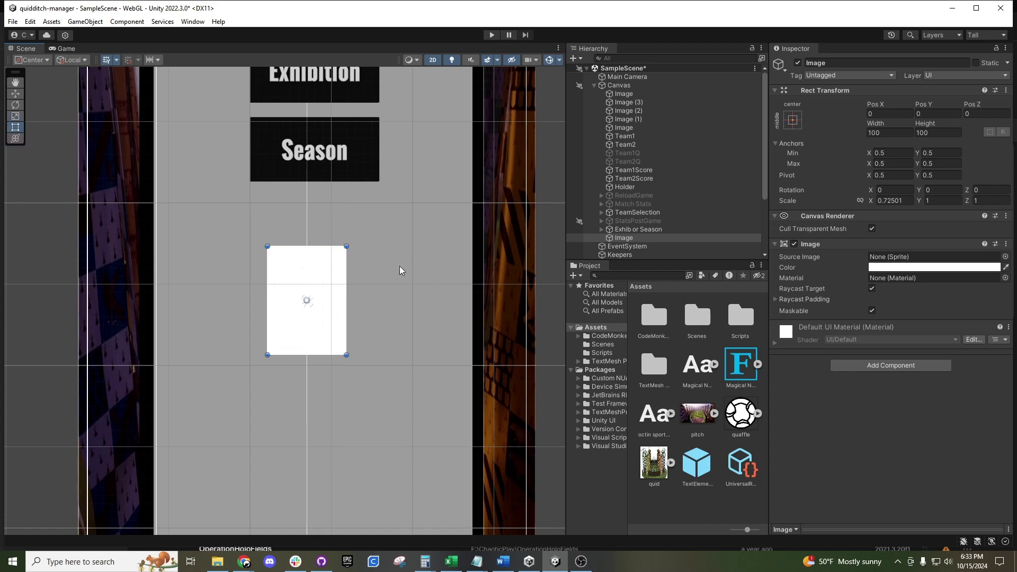
drag(268, 300, 202, 301)
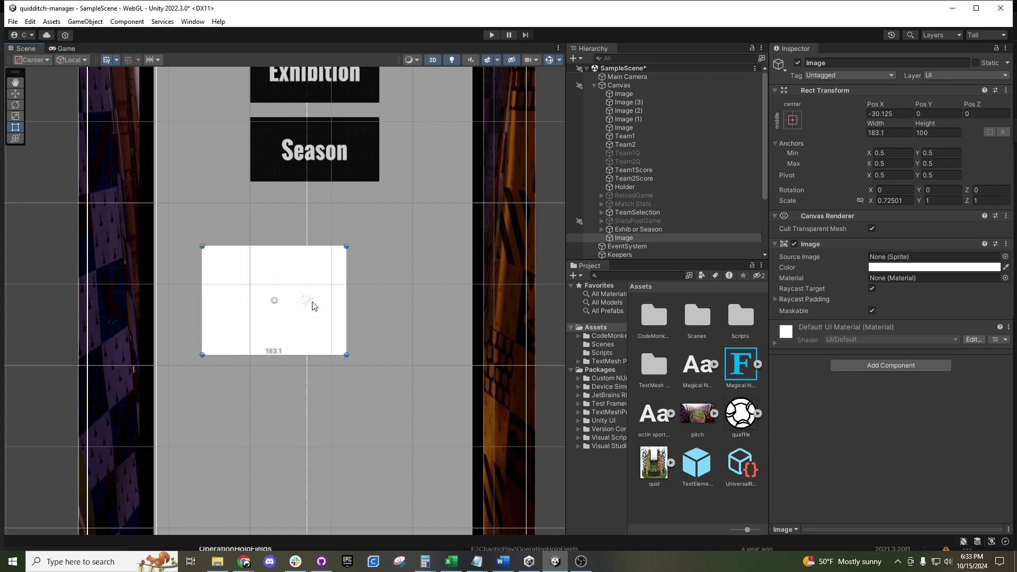
drag(341, 300, 415, 298)
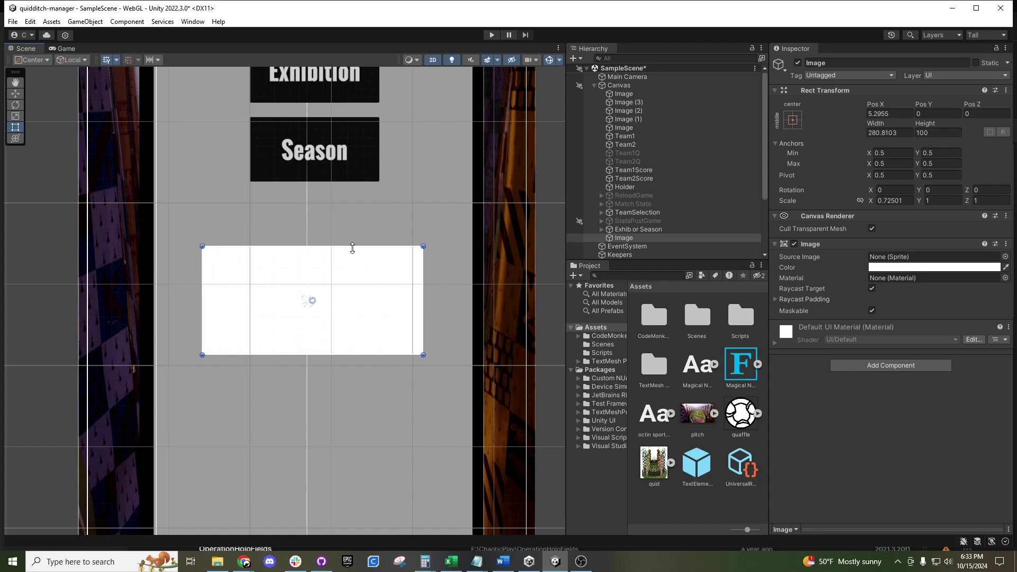
drag(352, 247, 345, 122)
scroll(337, 302, down, 1)
drag(336, 356, 331, 425)
scroll(324, 315, down, 2)
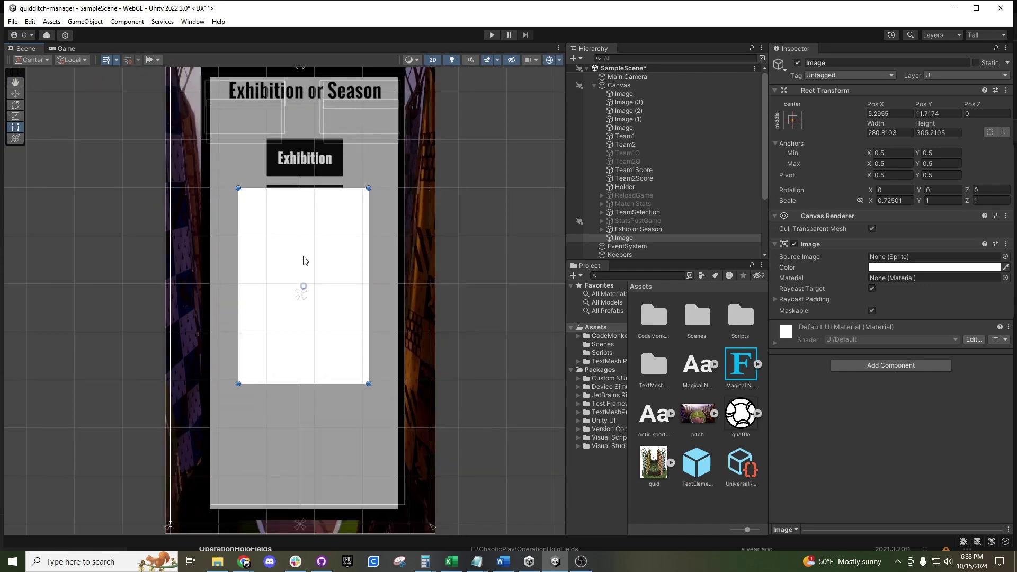
scroll(309, 265, down, 1)
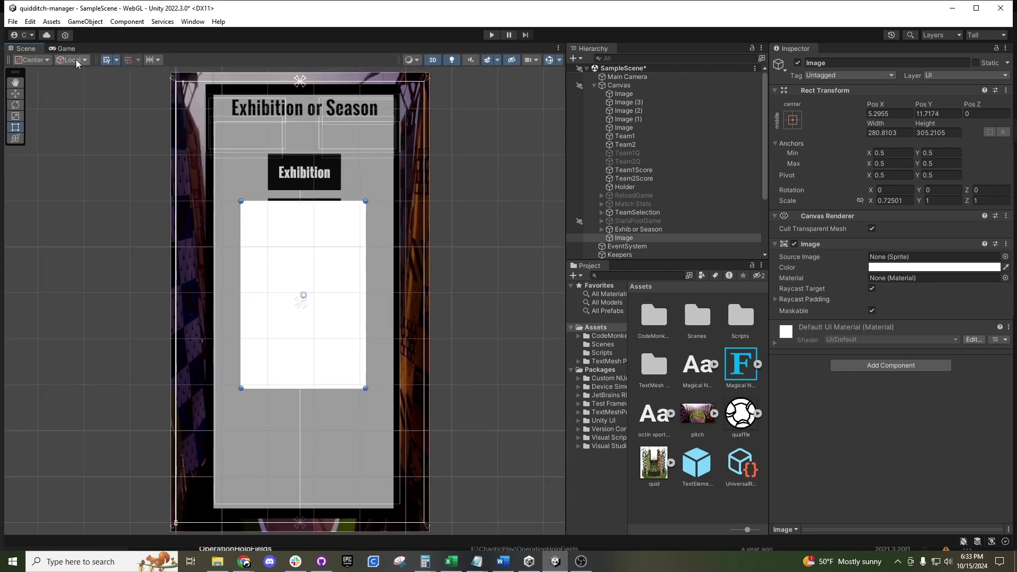
Step: Preview the enlarged panel in the Game view, then return to the Scene view
click(65, 48)
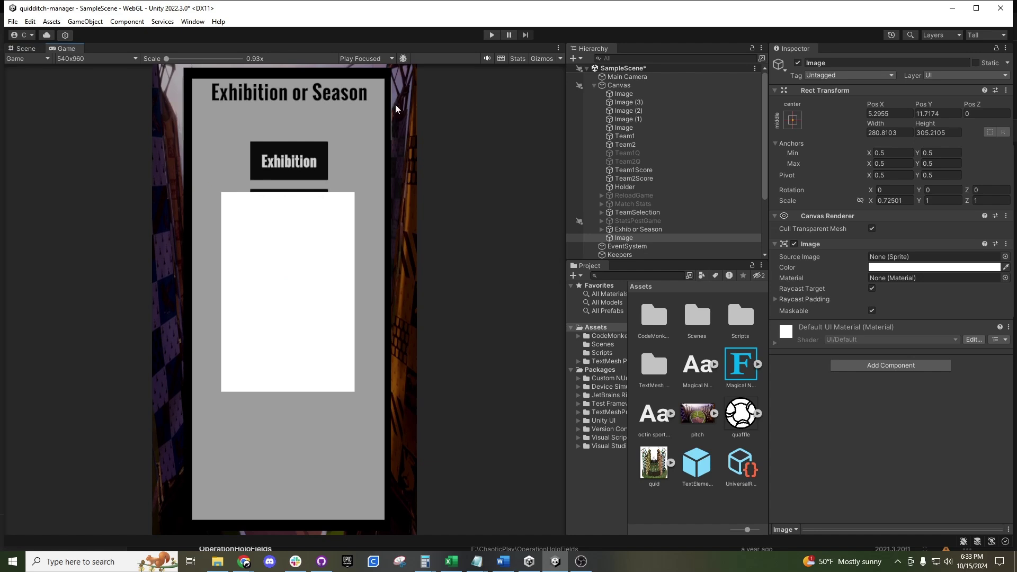
click(24, 50)
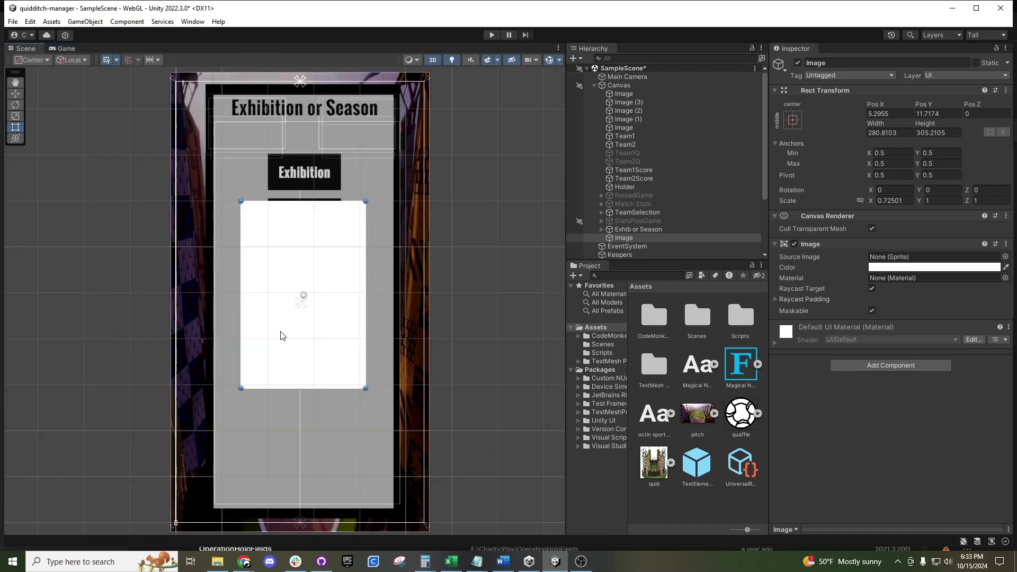
key(Left)
key(Left)
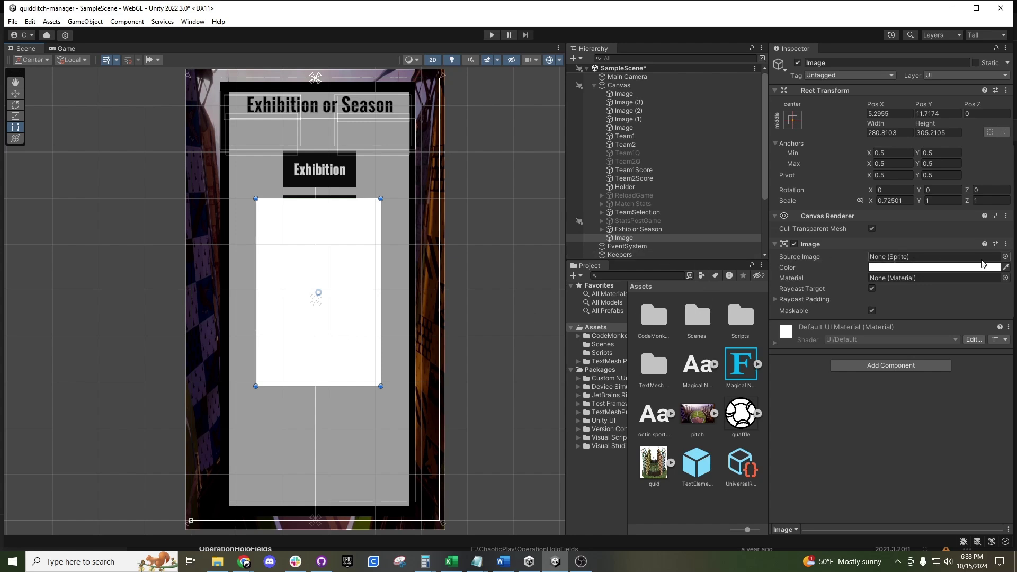
Step: Try Knob, White_1x1 and Circle sprites, then set the Image's Source Image to UISprite
click(1006, 258)
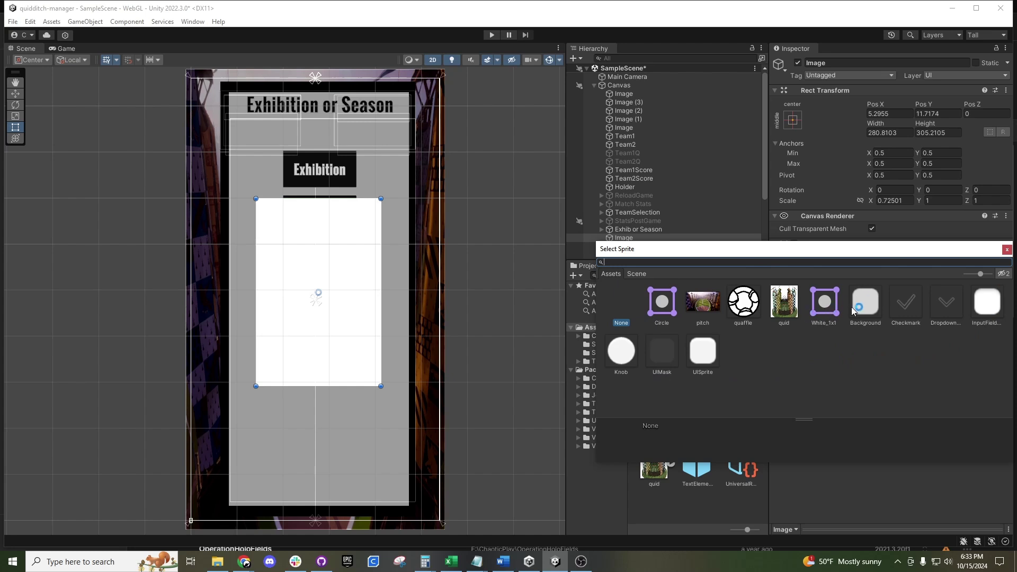
click(705, 353)
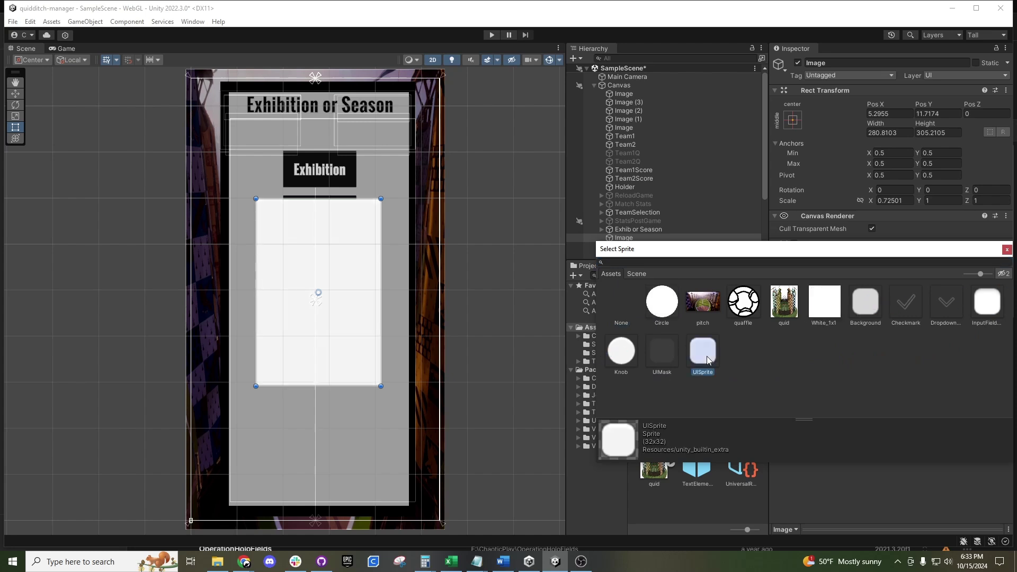
click(629, 359)
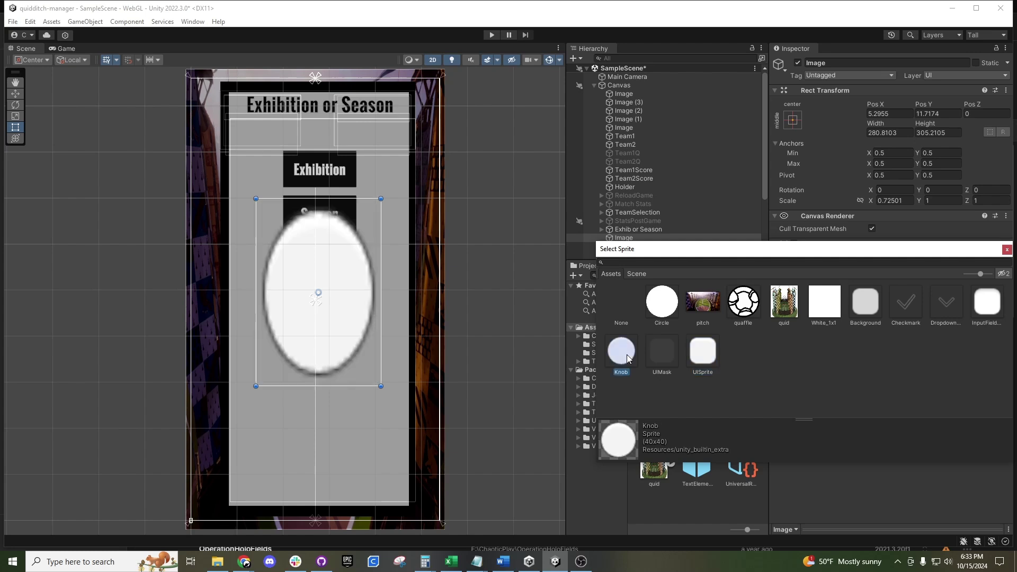
click(829, 311)
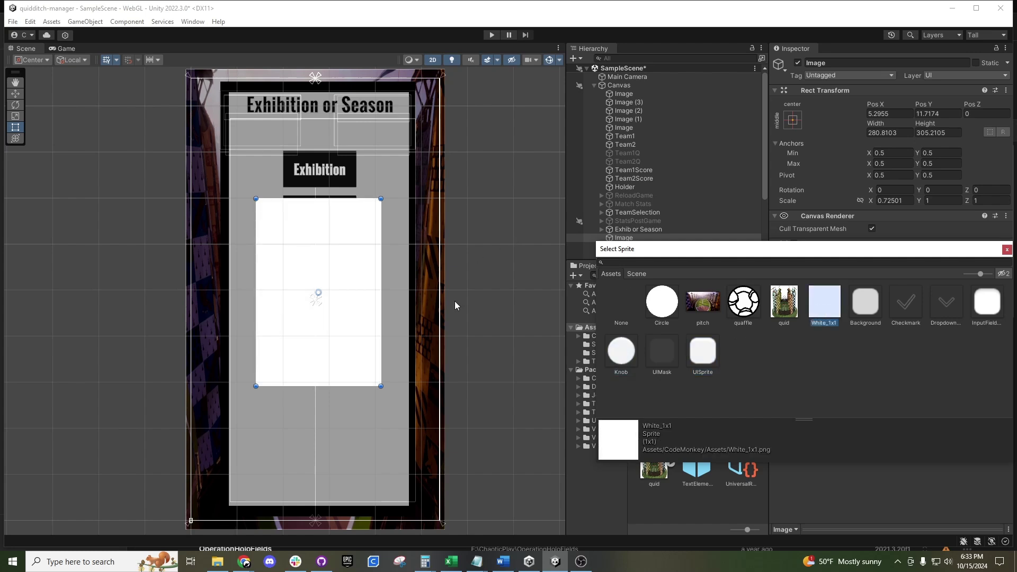
click(659, 303)
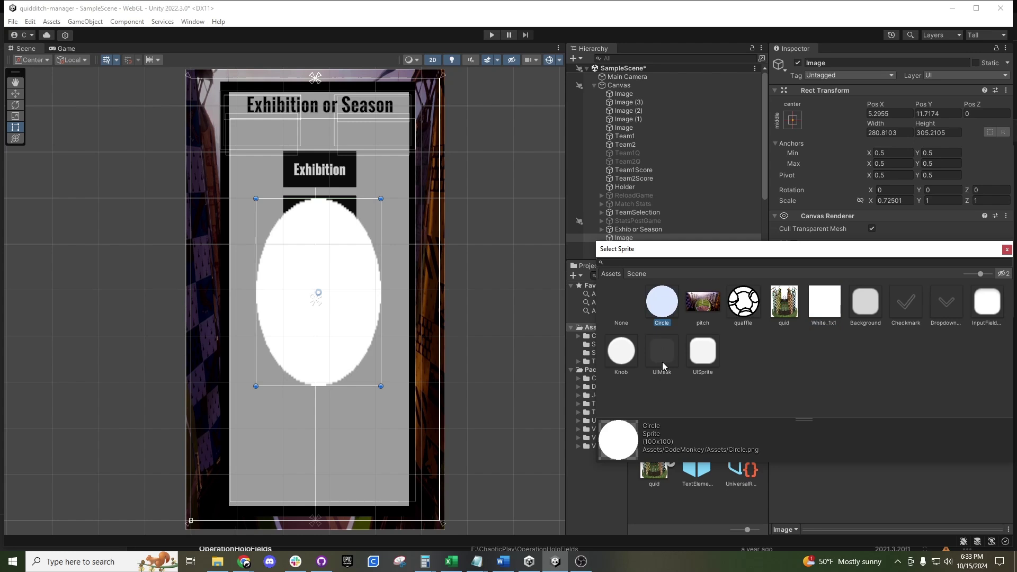
click(712, 355)
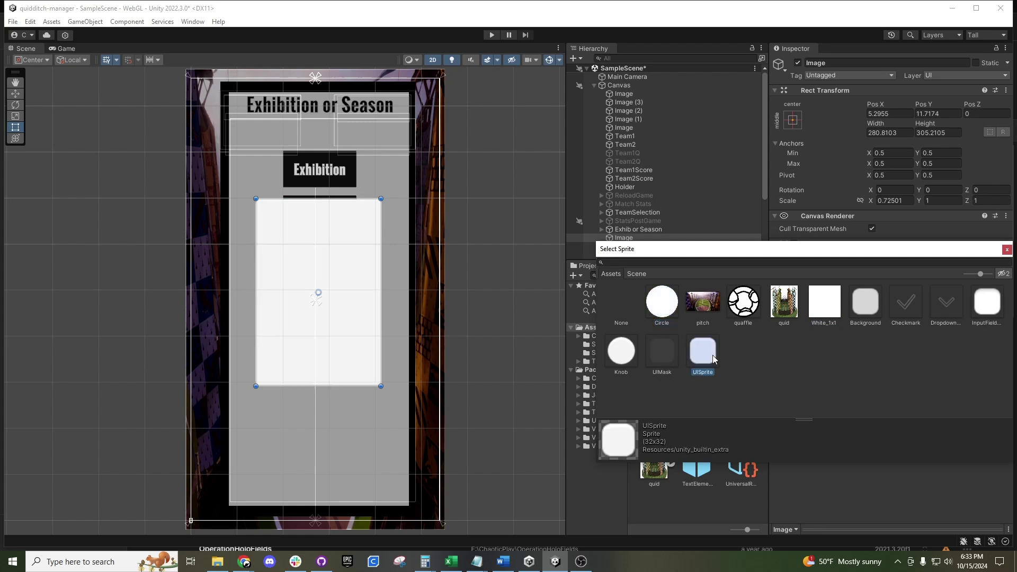
click(1006, 249)
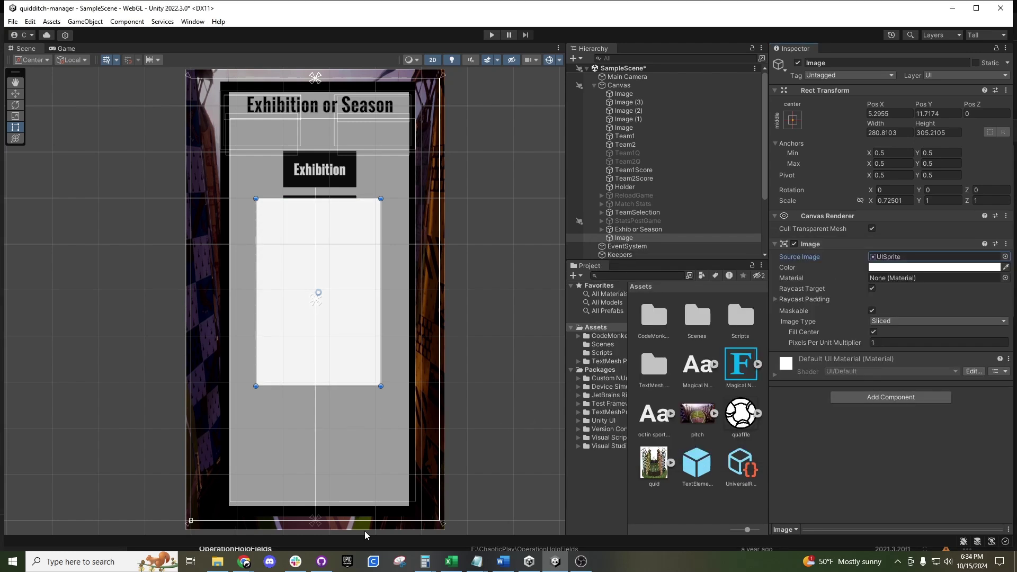
click(218, 561)
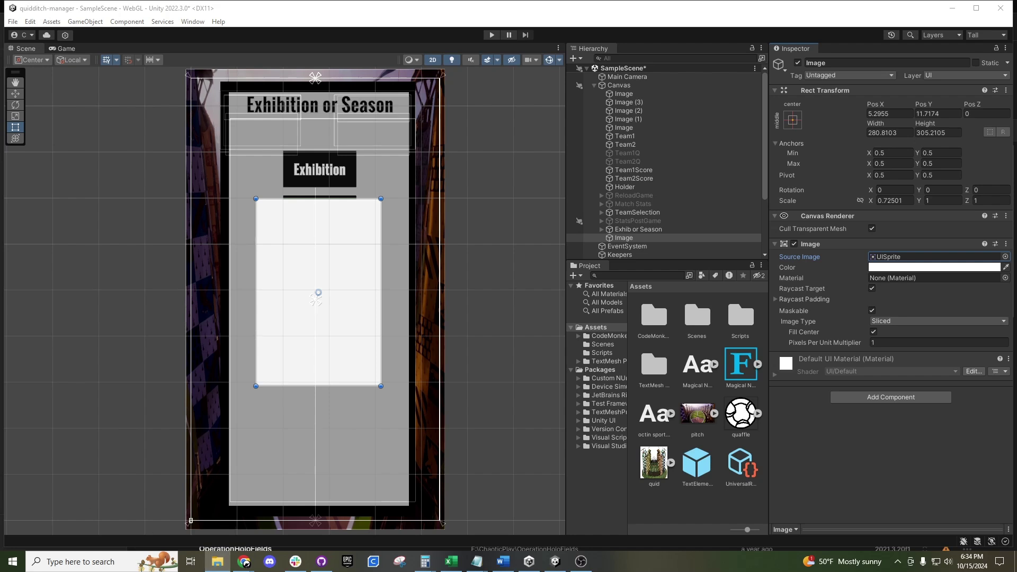
Step: Import quidditch_hoops.gif into Assets, keeping Texture Type as Sprite (2D and UI)
drag(547, 322, 682, 498)
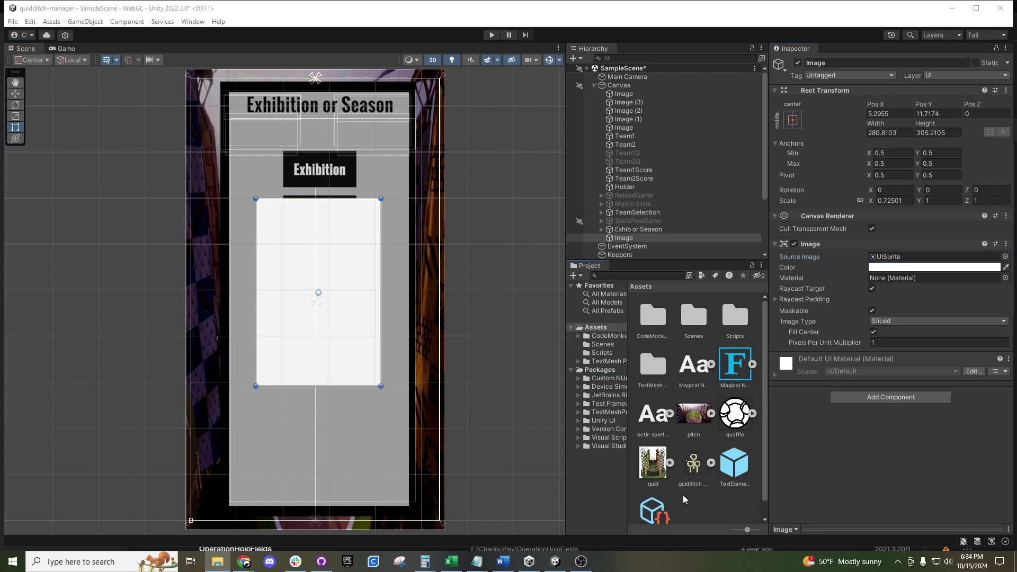
click(694, 469)
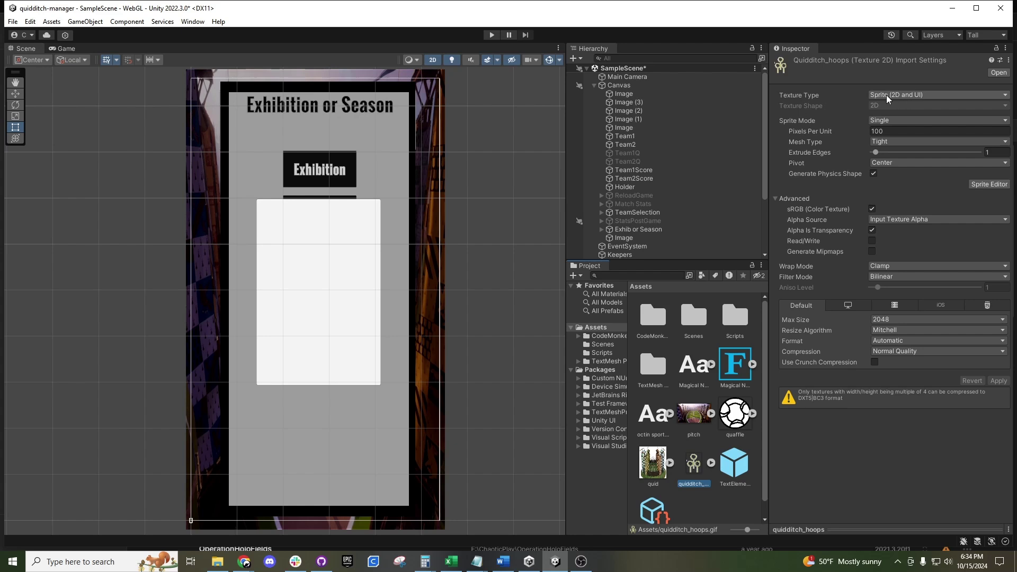
click(872, 96)
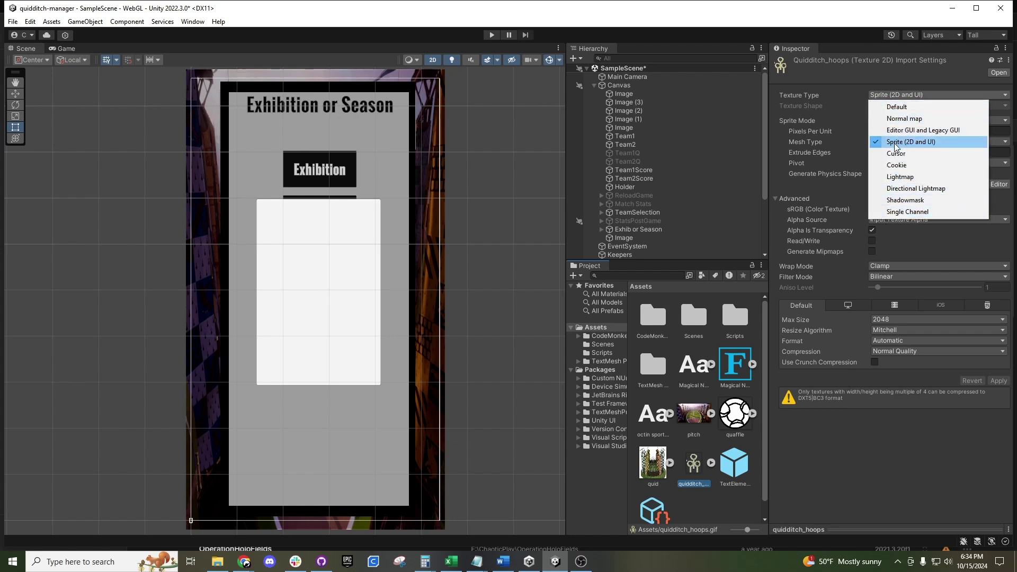
click(907, 412)
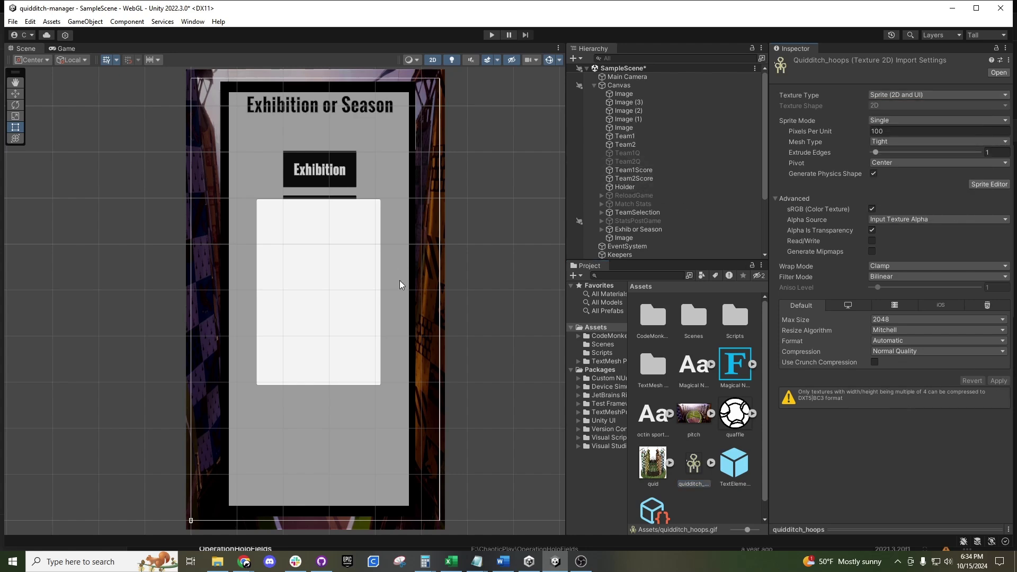
Step: Select the Image, move it lower, and set its Source Image to quidditch_hoops
click(355, 365)
scroll(355, 366, up, 4)
scroll(606, 232, down, 5)
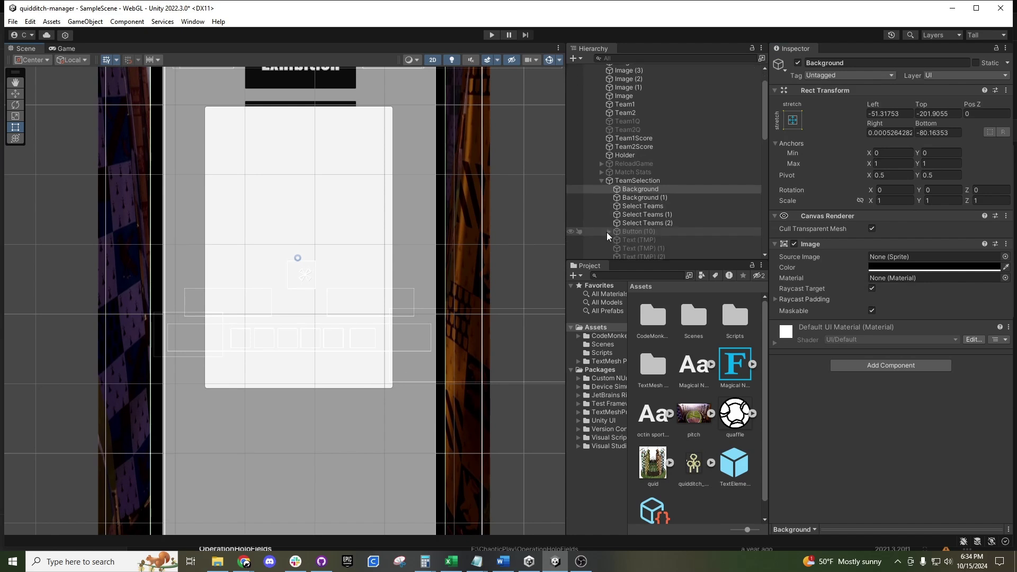
scroll(633, 220, down, 5)
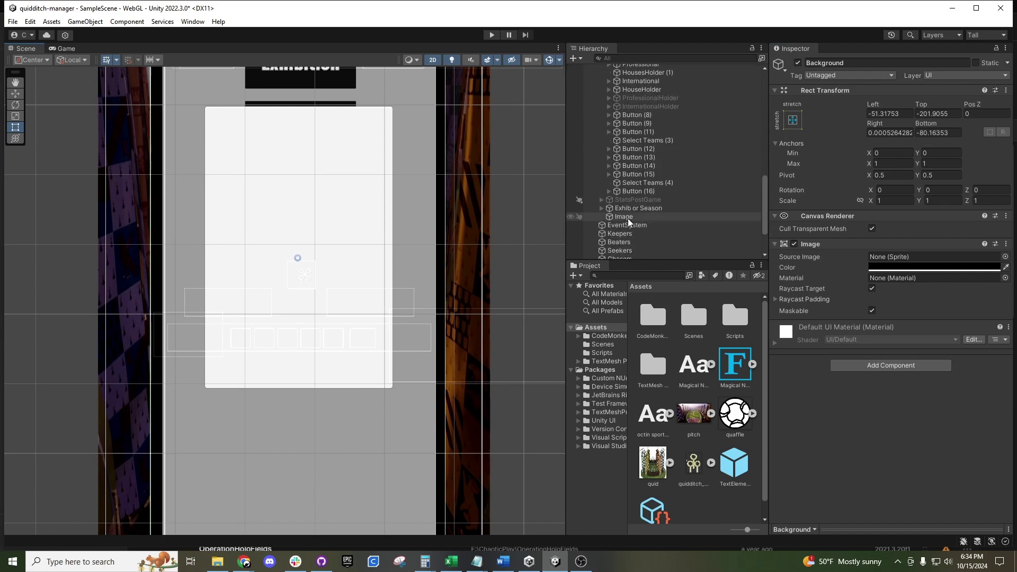
double_click(624, 217)
drag(360, 273, 370, 302)
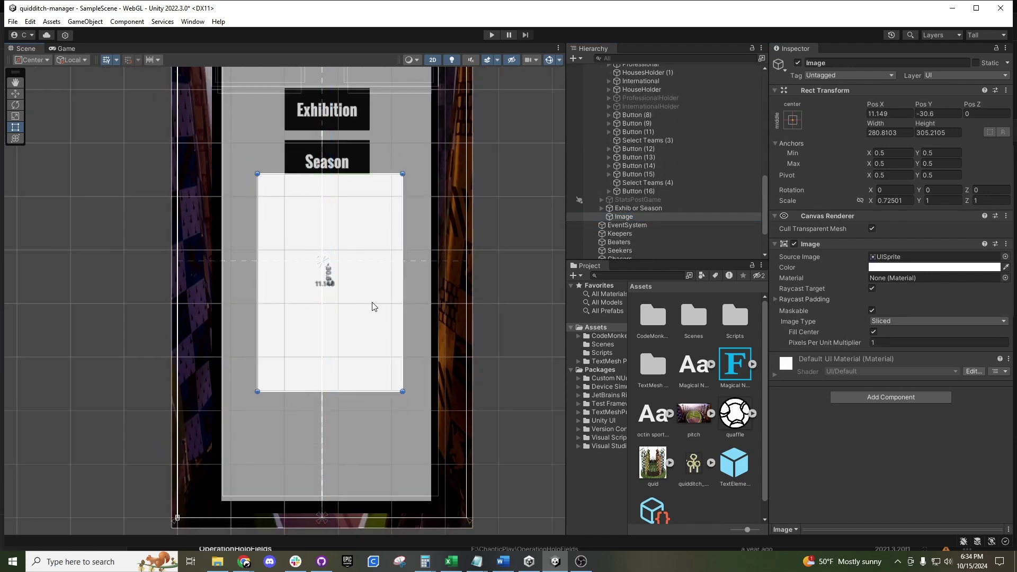
click(1005, 257)
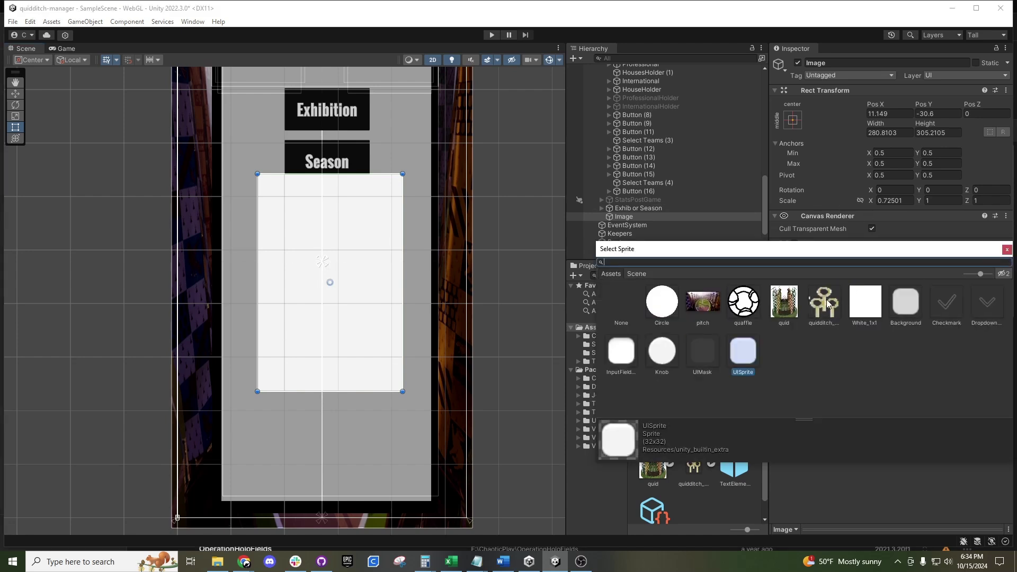
click(824, 302)
click(1006, 249)
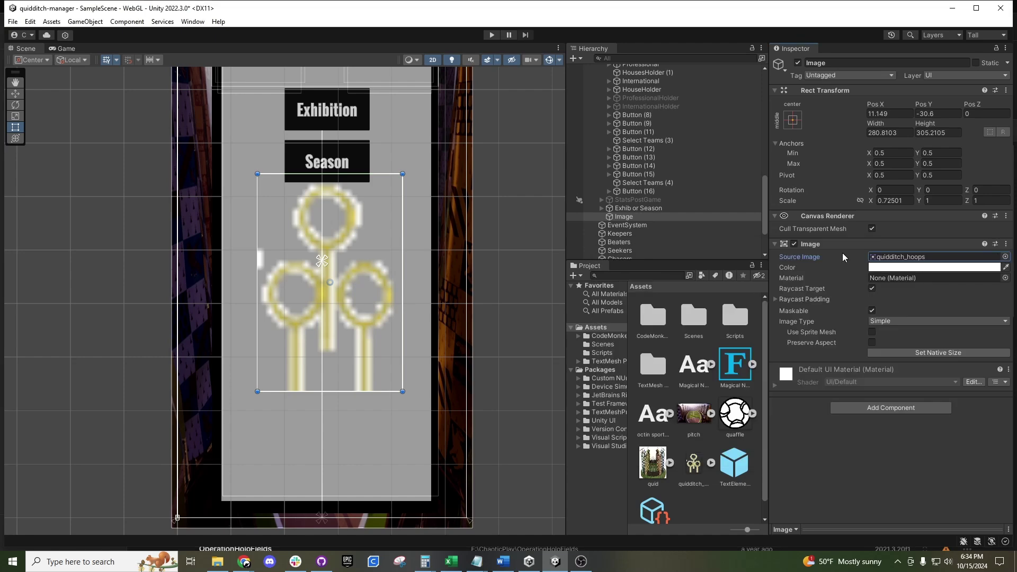
scroll(364, 310, up, 4)
Step: Set the hoops image's Rotation Y to 180 and resize it to about 290 × 291
scroll(315, 312, down, 4)
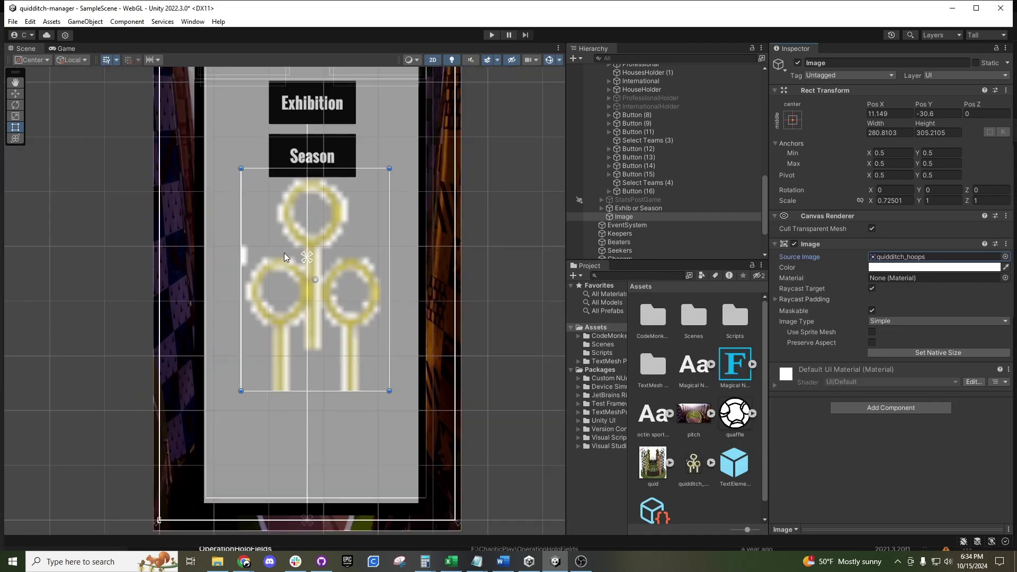
drag(251, 180, 240, 207)
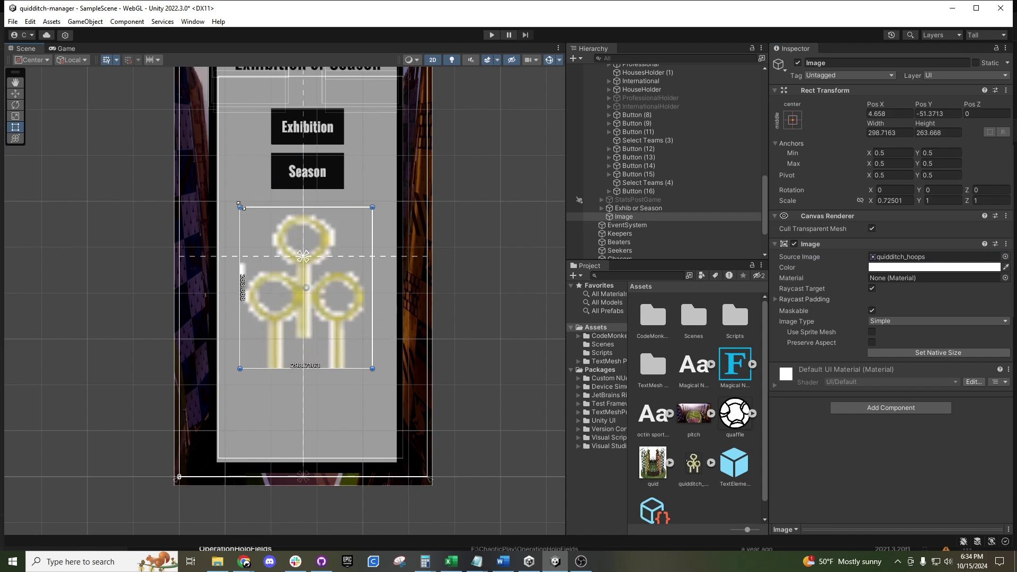
click(934, 189)
text(180)
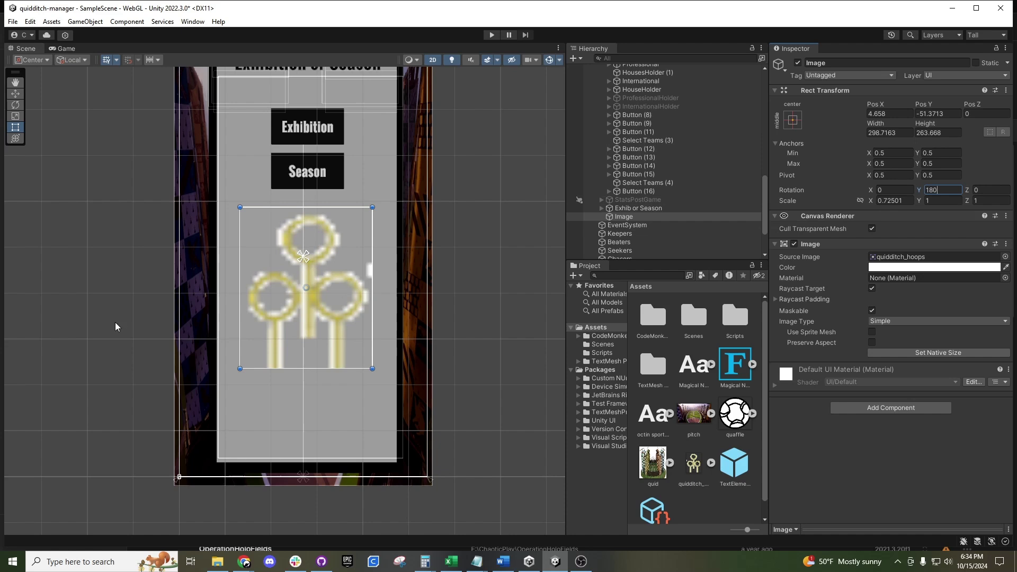
key(alt+Tab)
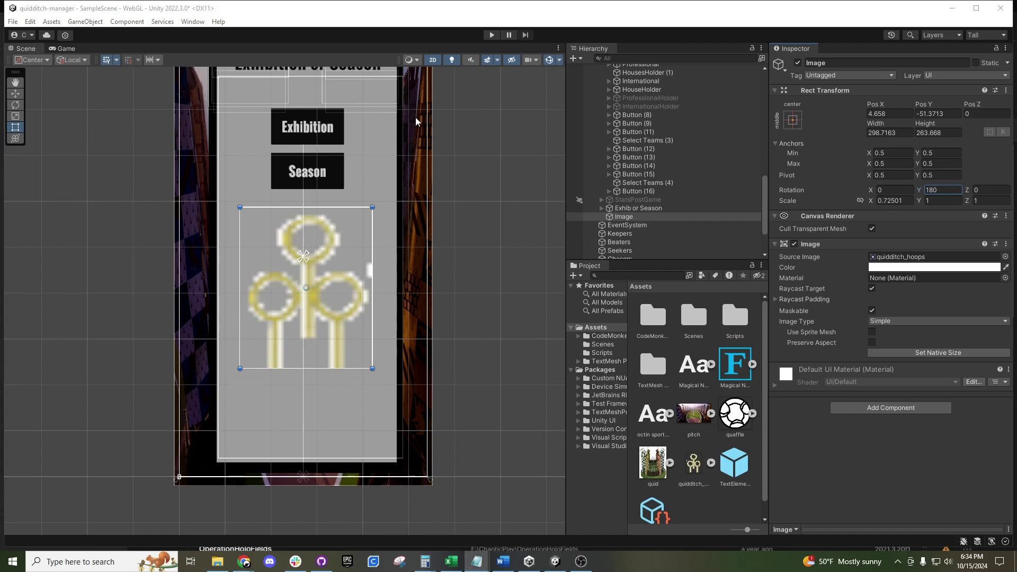
mouse_move(371, 207)
mouse_down()
mouse_move(342, 232)
mouse_move(277, 334)
mouse_move(361, 235)
mouse_move(358, 168)
mouse_move(368, 190)
mouse_up()
key(alt+Tab)
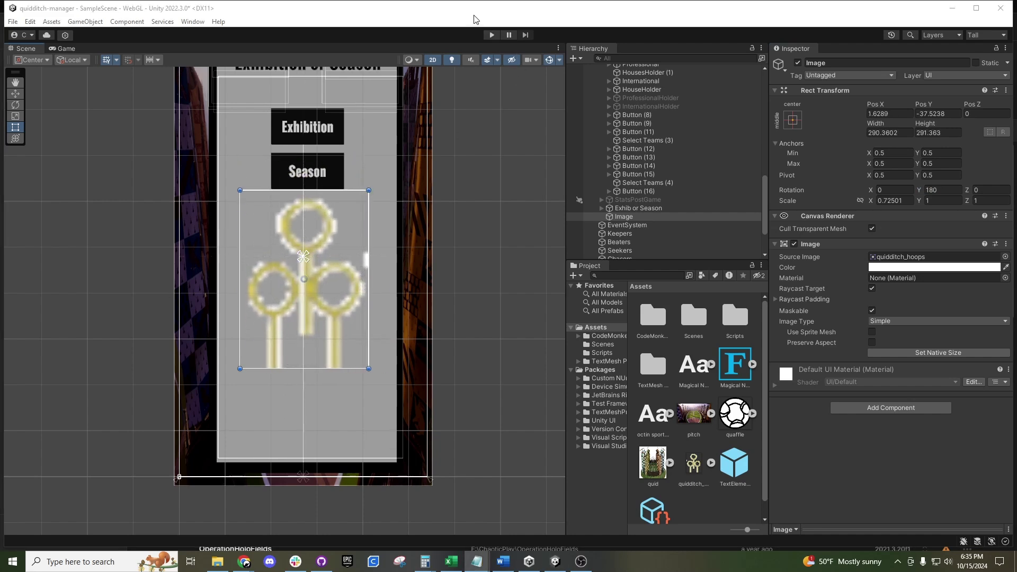
Step: Rename the hoops Image object to Asset
click(621, 217)
click(618, 215)
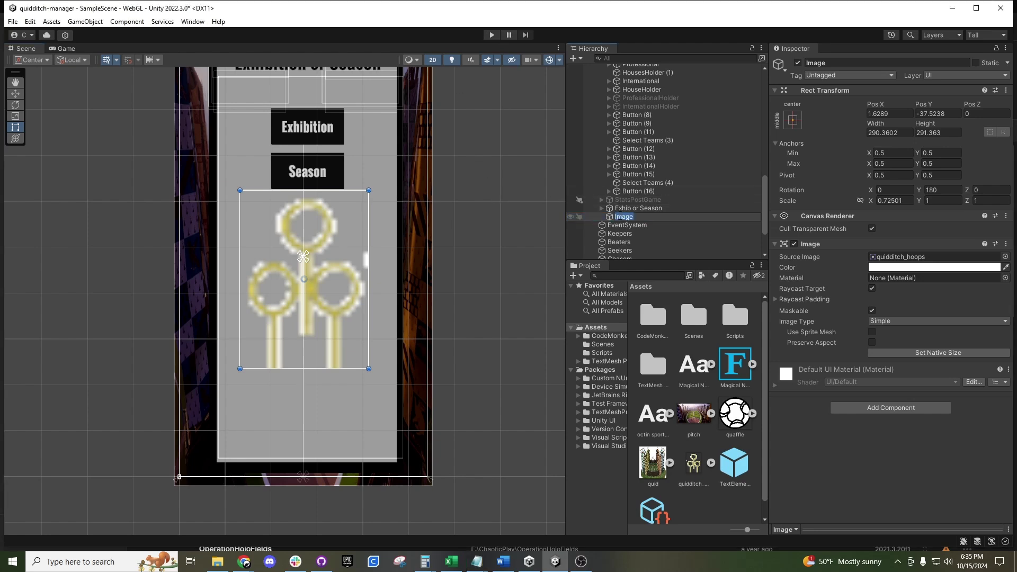
text(Asset)
key(Return)
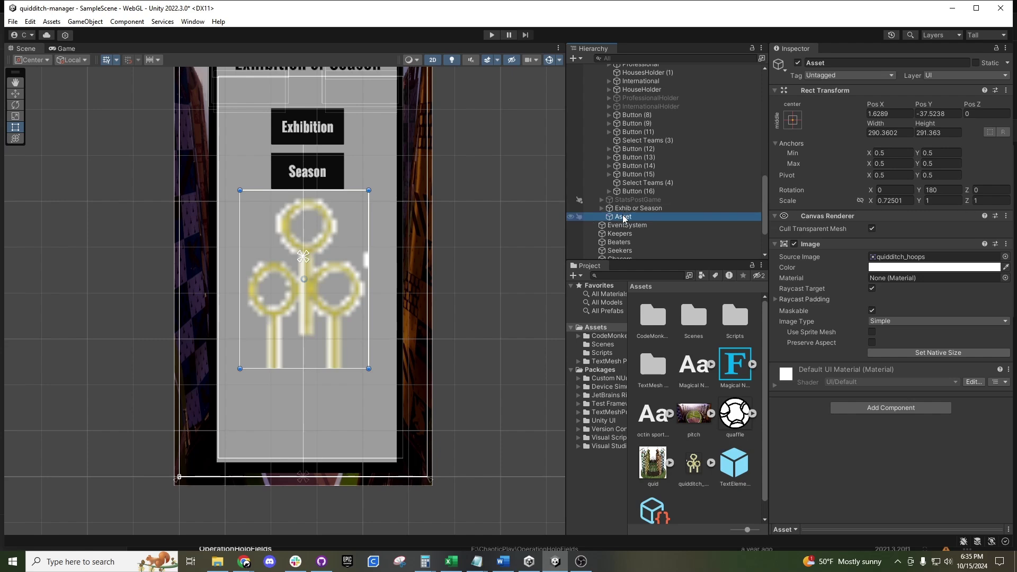
Step: Add a UI Image child under Asset and drag the white square to the lower right
right_click(624, 219)
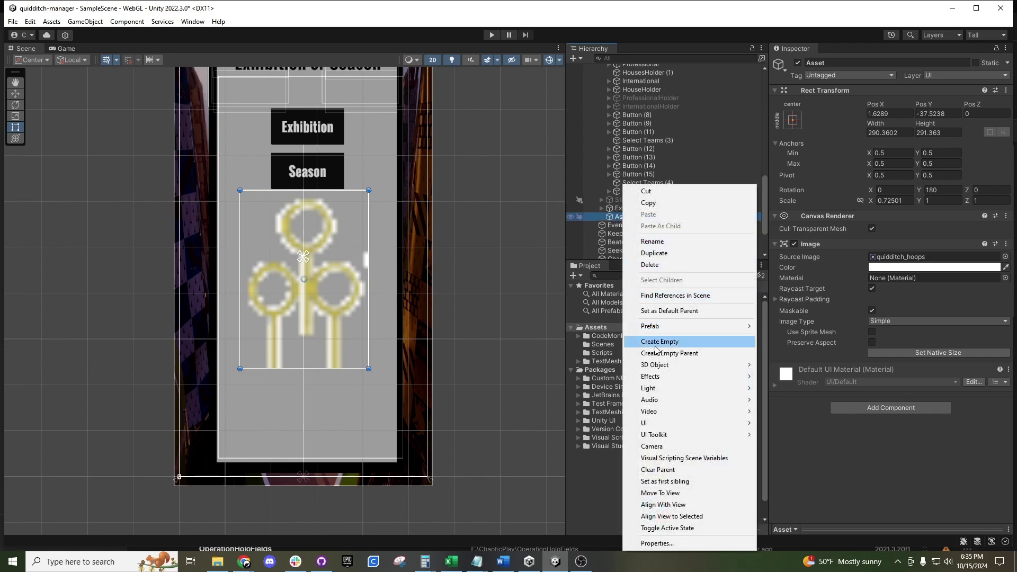
mouse_move(666, 421)
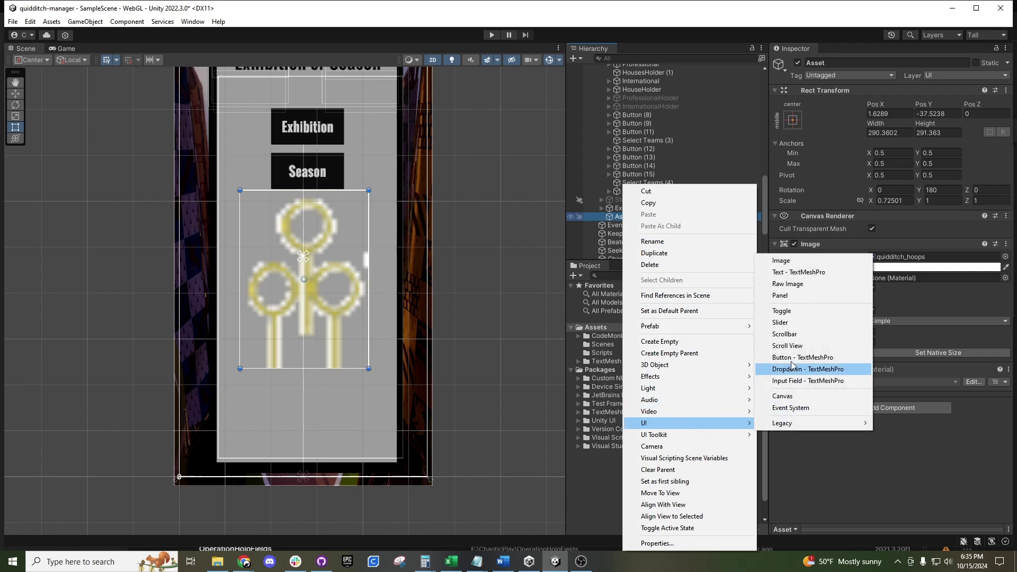
click(783, 262)
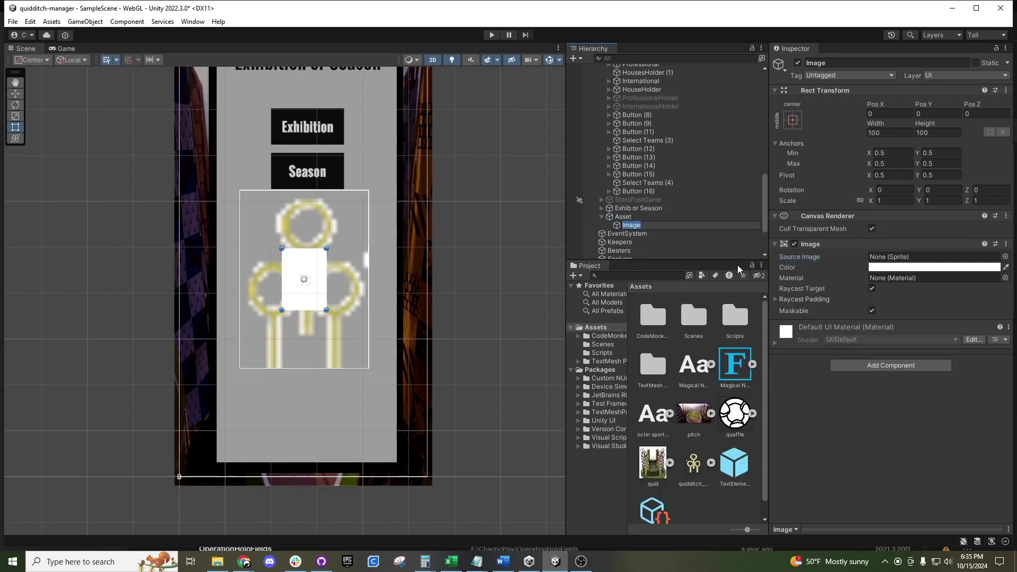
drag(321, 306, 352, 332)
Step: Try moving the white square and the Asset object, undoing both moves
click(642, 217)
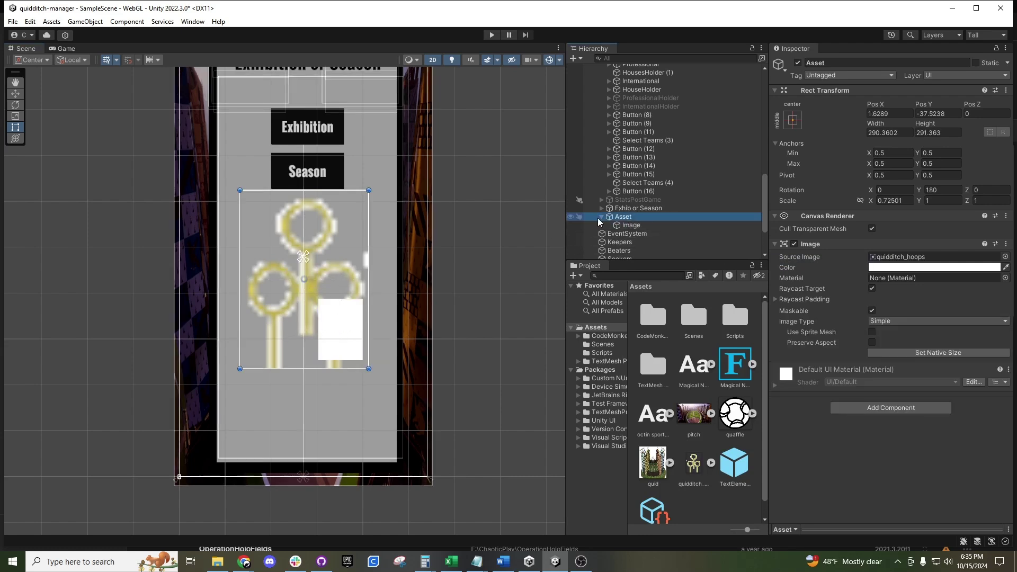
click(629, 226)
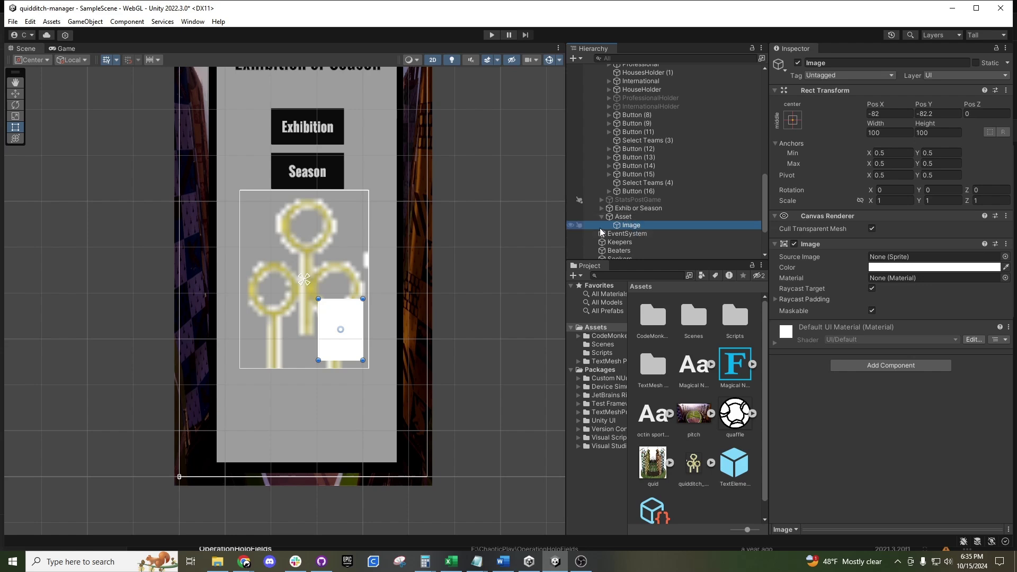
drag(333, 314, 266, 218)
key(ctrl+z)
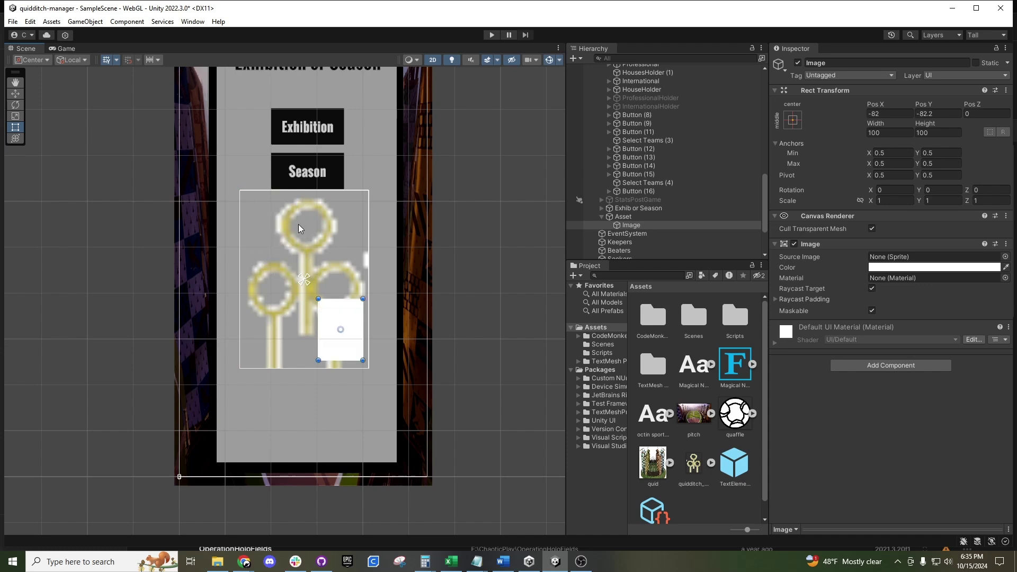
click(609, 217)
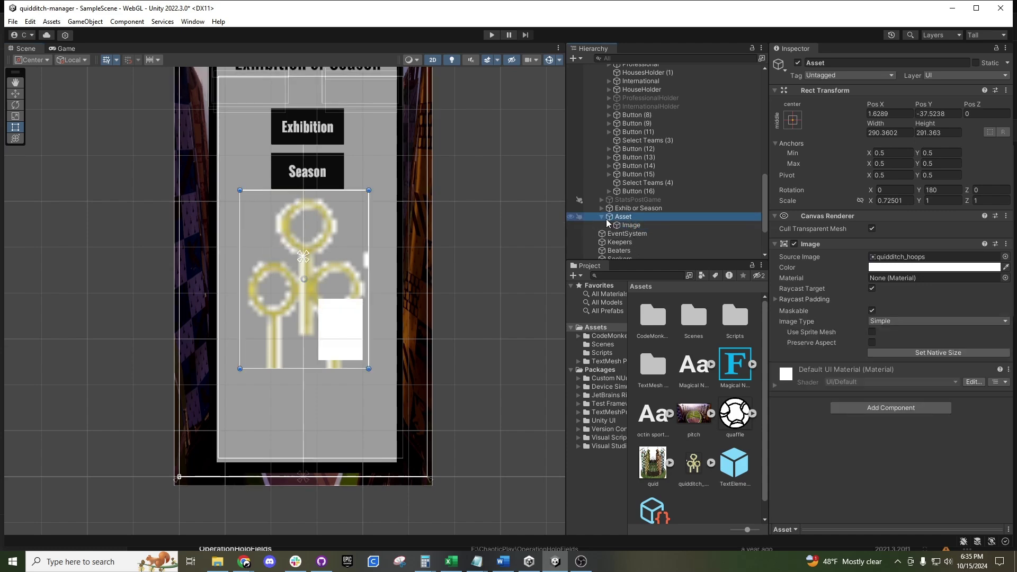
drag(259, 298, 296, 275)
key(ctrl+z)
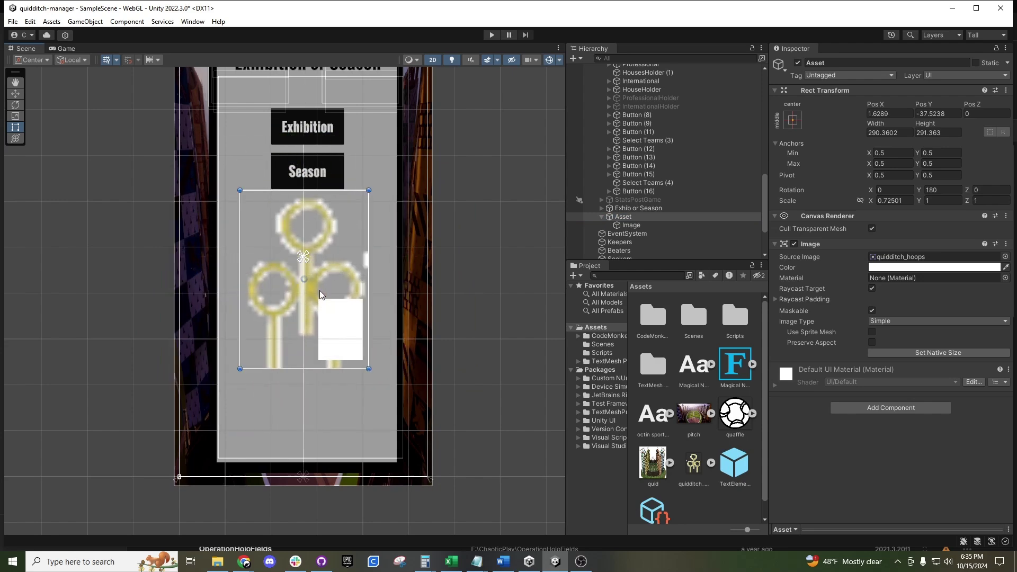
scroll(336, 294, up, 3)
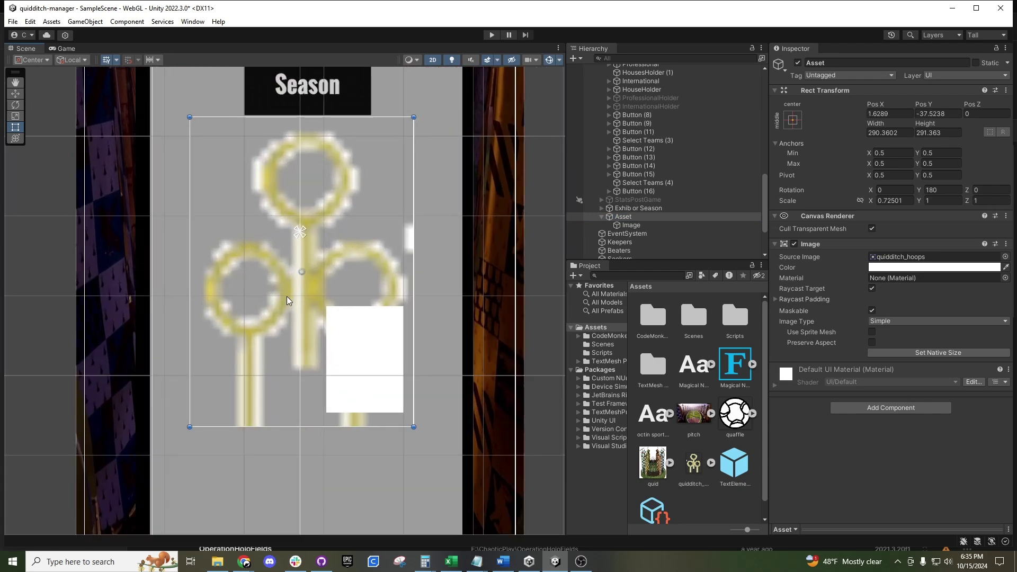
scroll(292, 297, down, 1)
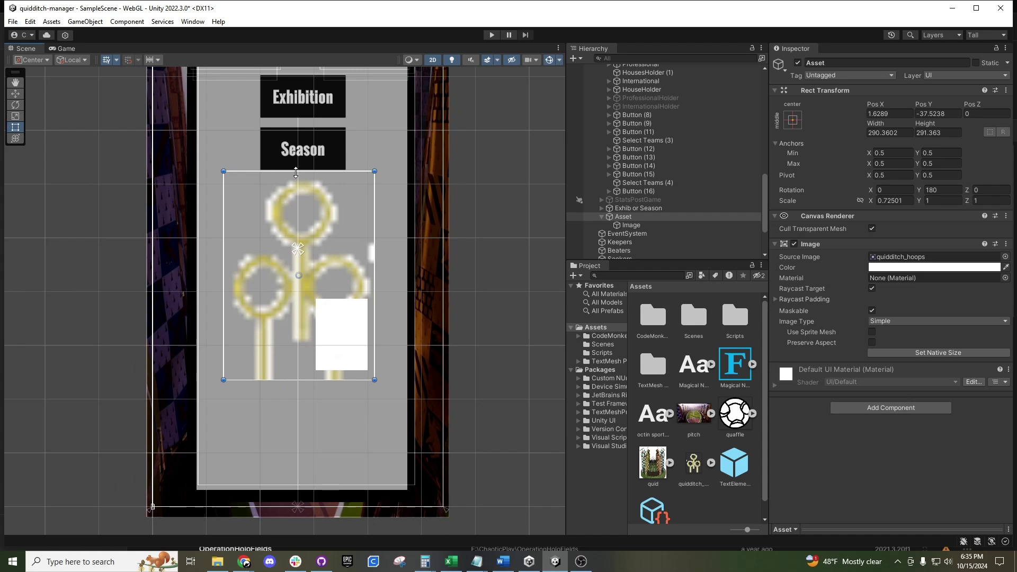
Step: Flatten Asset to height 80 and shrink its child image to about 76 × 72 at the left end
drag(295, 177, 318, 322)
click(631, 225)
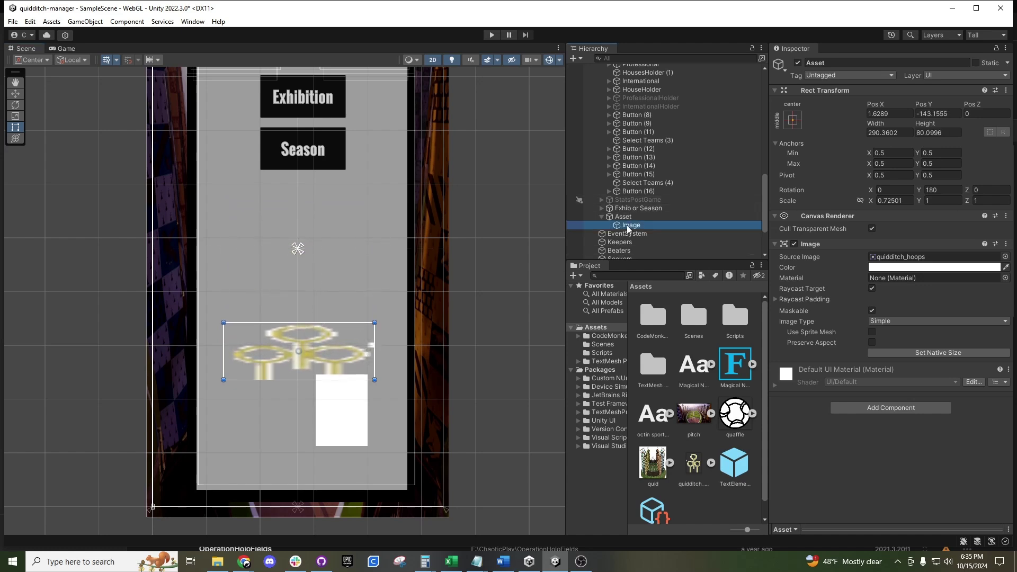
scroll(335, 387, down, 1)
scroll(335, 387, up, 5)
drag(336, 420, 186, 337)
drag(241, 403, 221, 371)
Step: Set the child image's Source Image to the quidditch_hoops sprite
click(1005, 257)
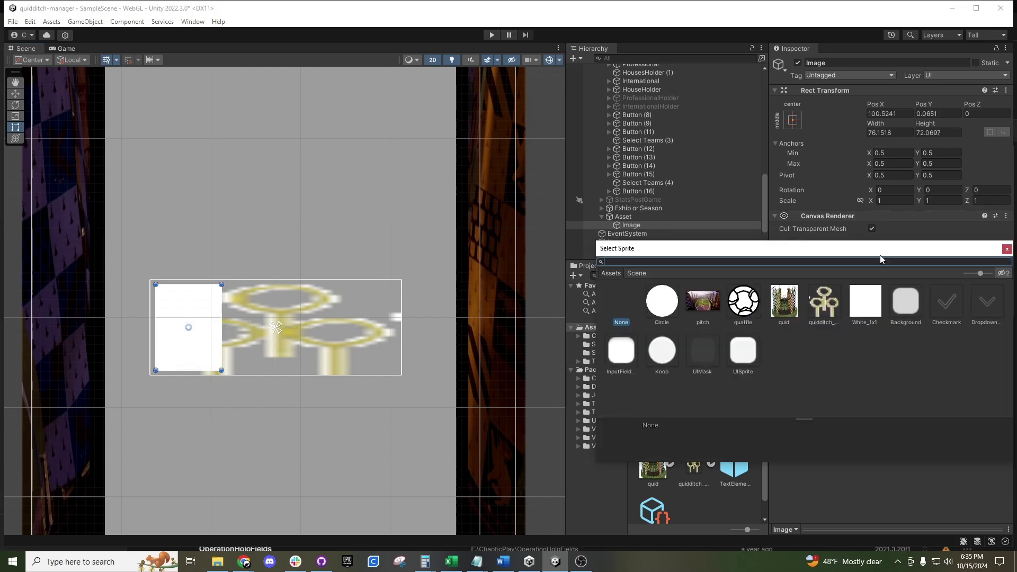
click(823, 313)
click(675, 218)
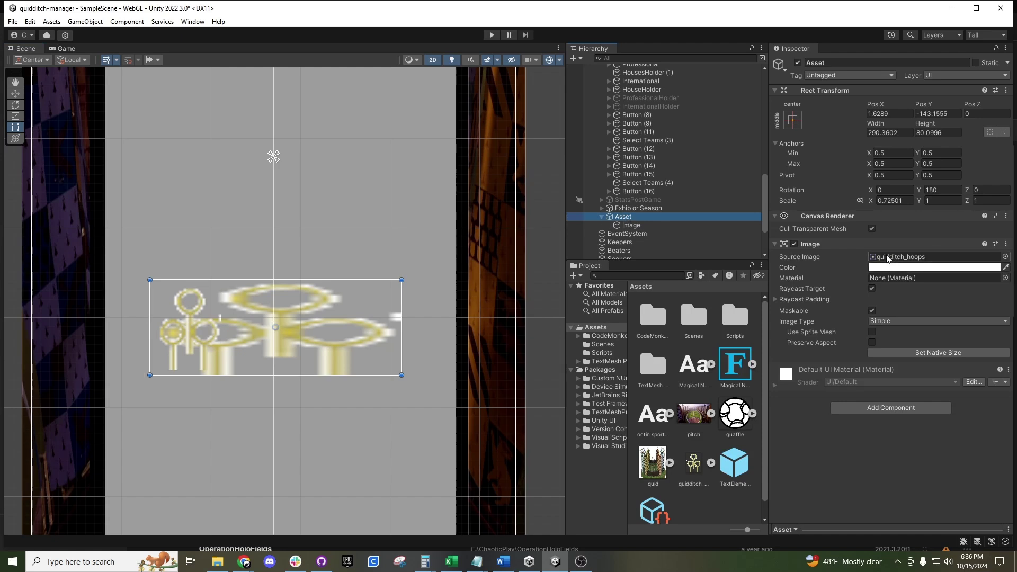
Step: Switch Asset's background sprite to UISprite
click(960, 258)
click(1005, 256)
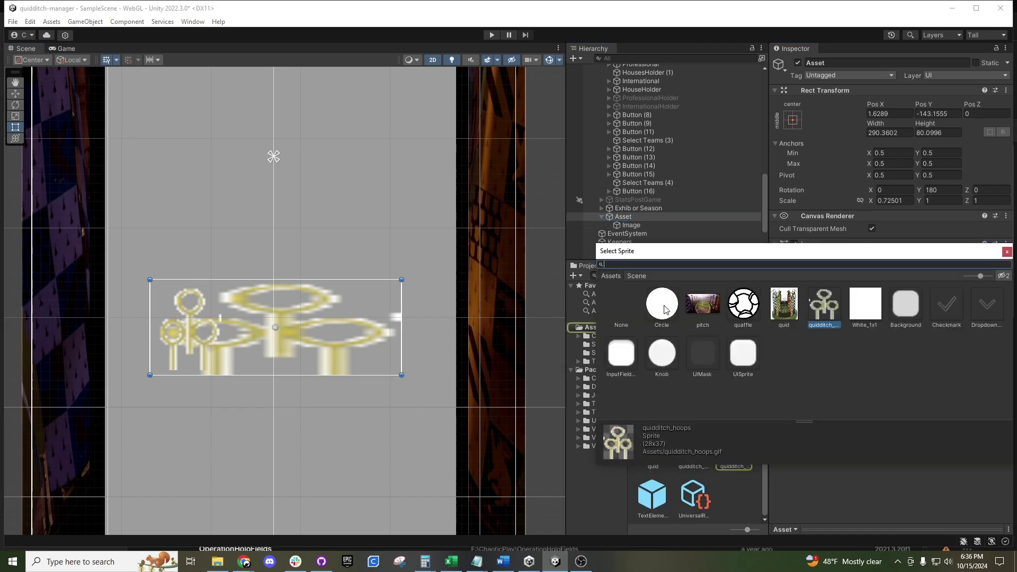
click(747, 353)
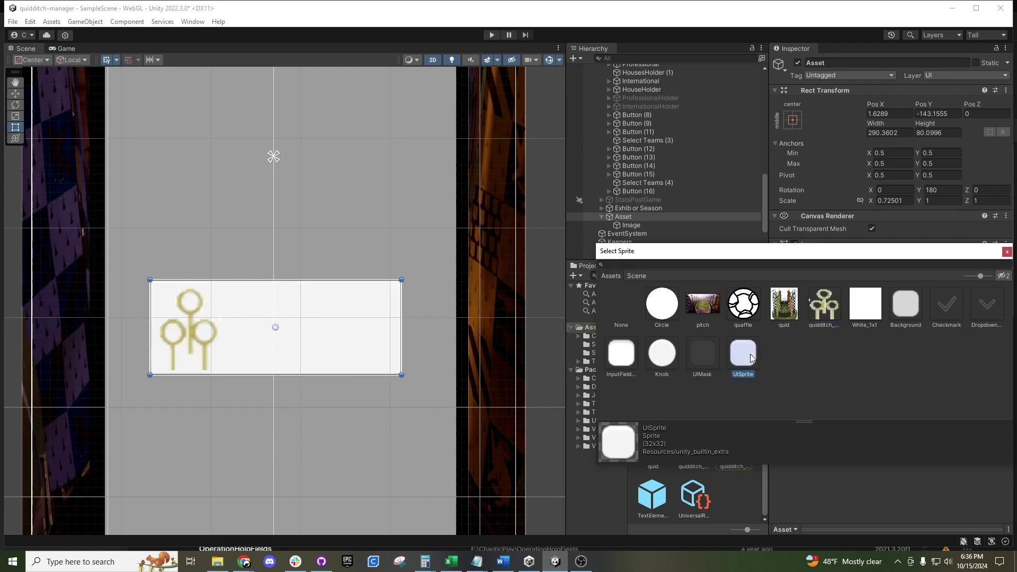
click(1006, 252)
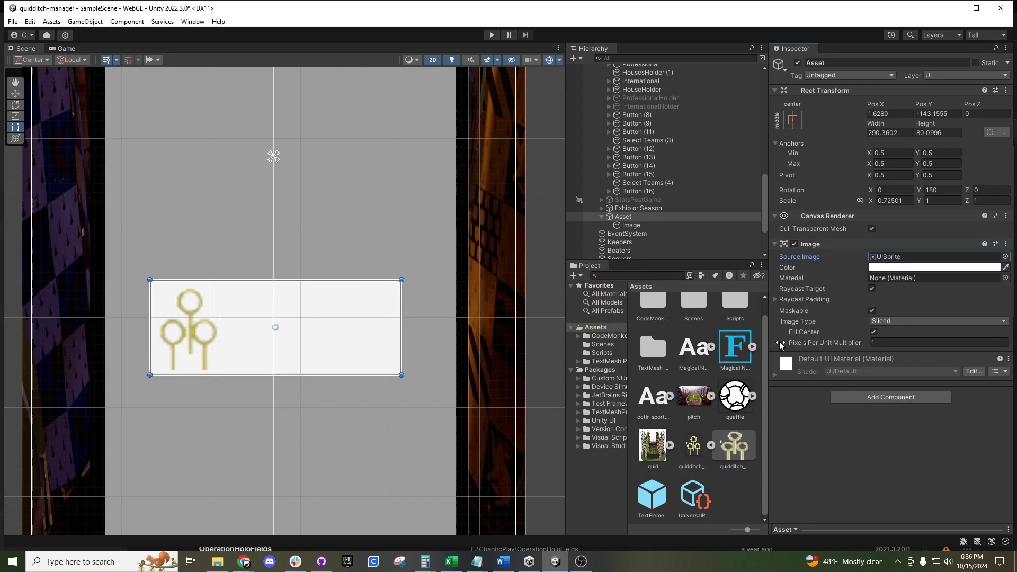
scroll(327, 337, up, 5)
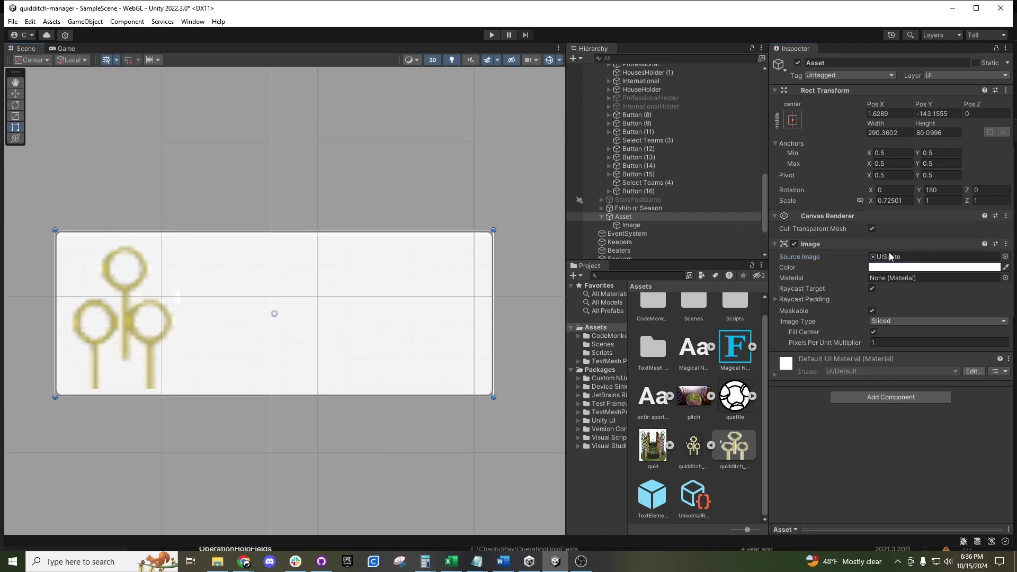
Step: Tint Asset's colour pure red (255,0,0) with alpha lowered to 134
click(889, 268)
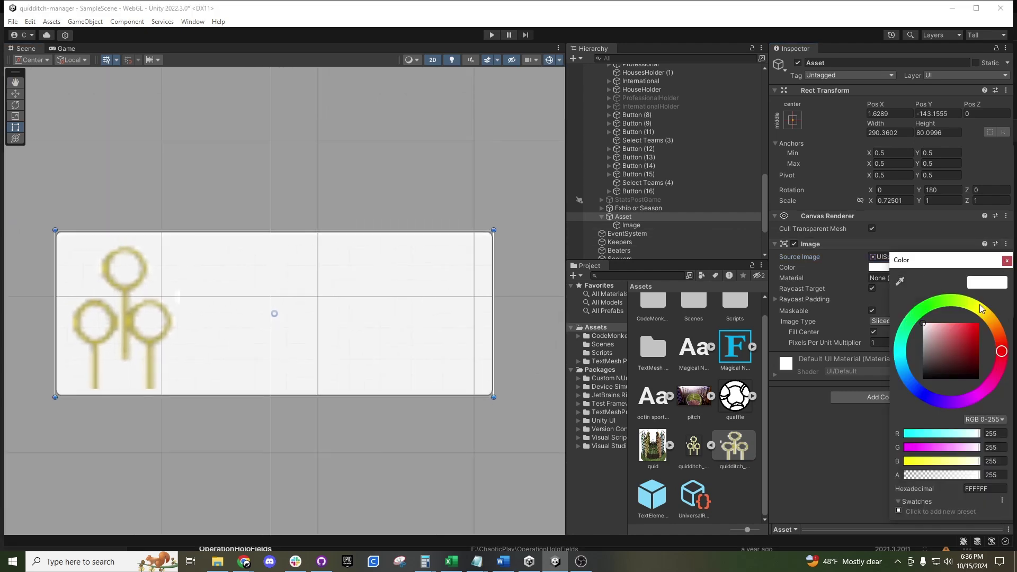
click(980, 306)
mouse_move(945, 339)
mouse_down()
mouse_move(978, 313)
mouse_move(991, 408)
mouse_up()
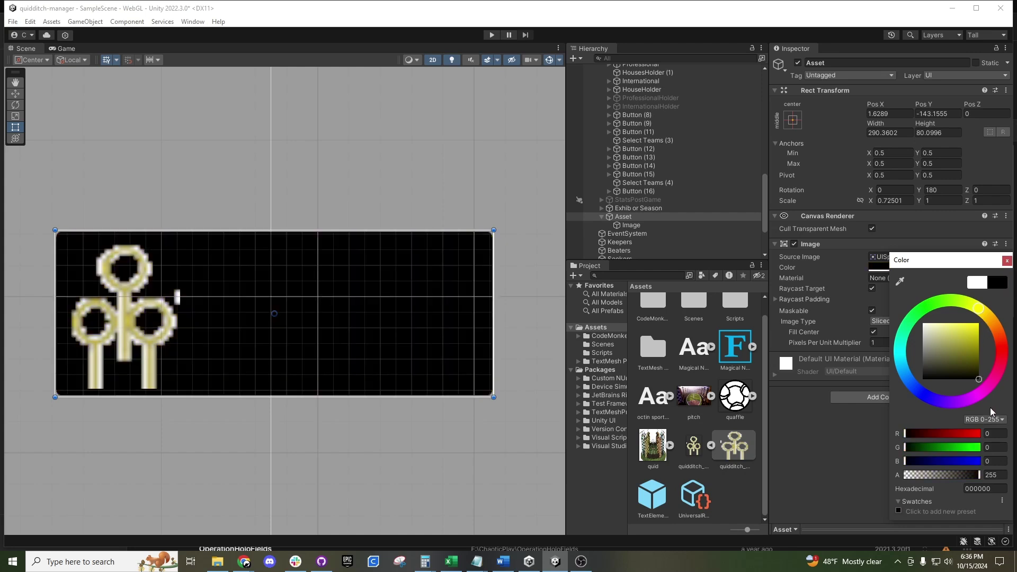
drag(906, 398, 904, 347)
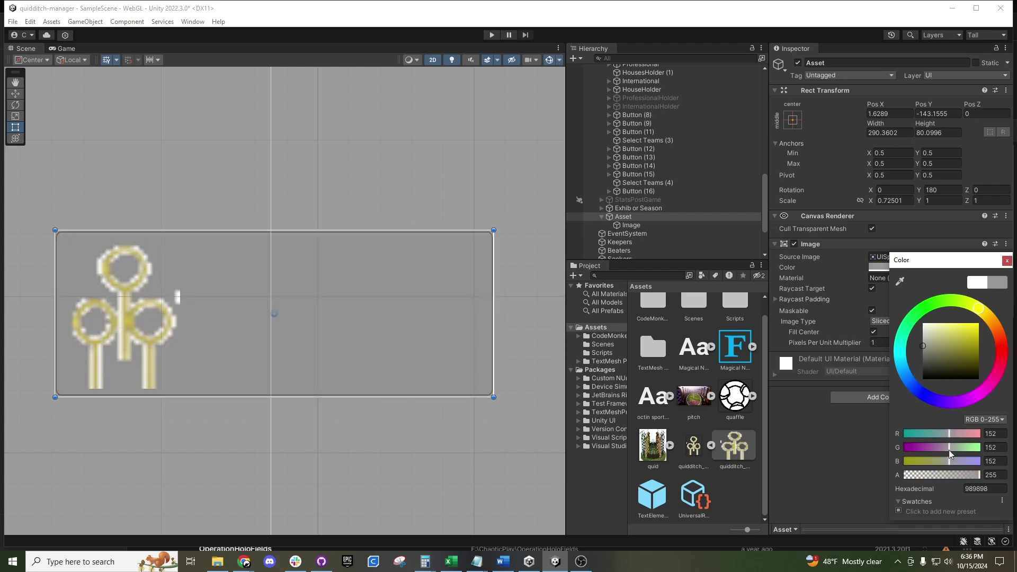
drag(978, 475, 949, 474)
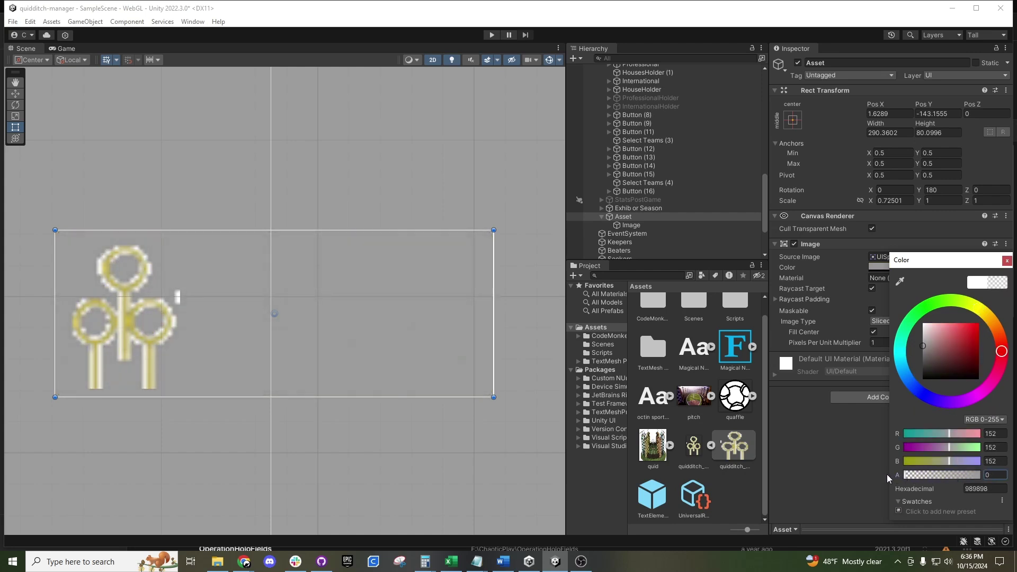
drag(945, 356, 979, 323)
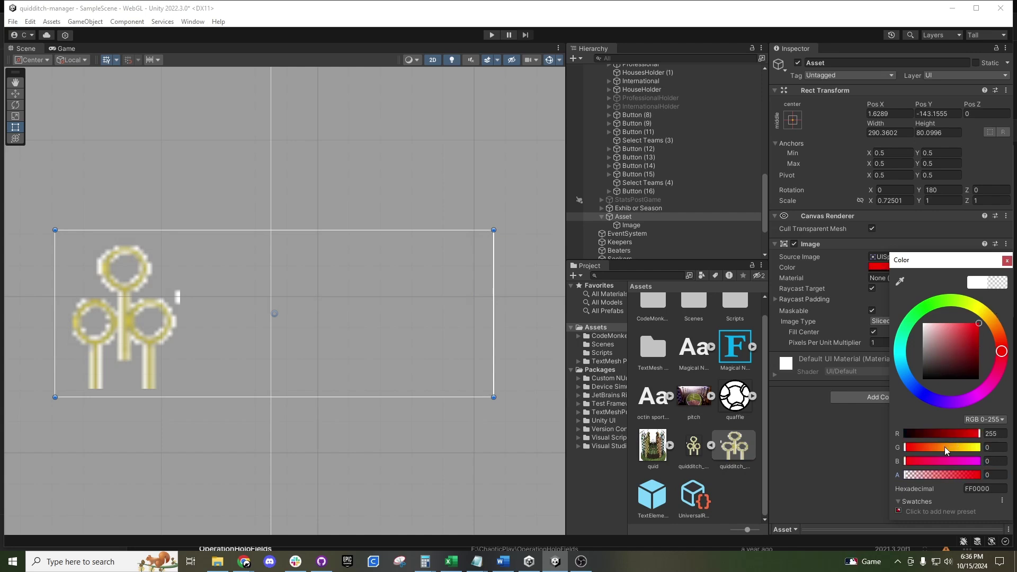
drag(912, 475, 944, 474)
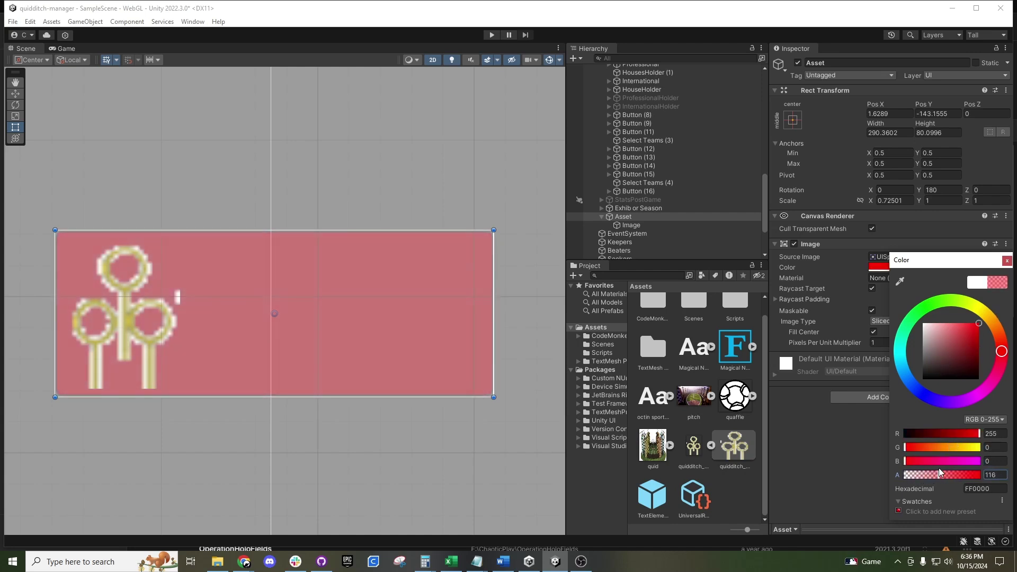
click(1007, 261)
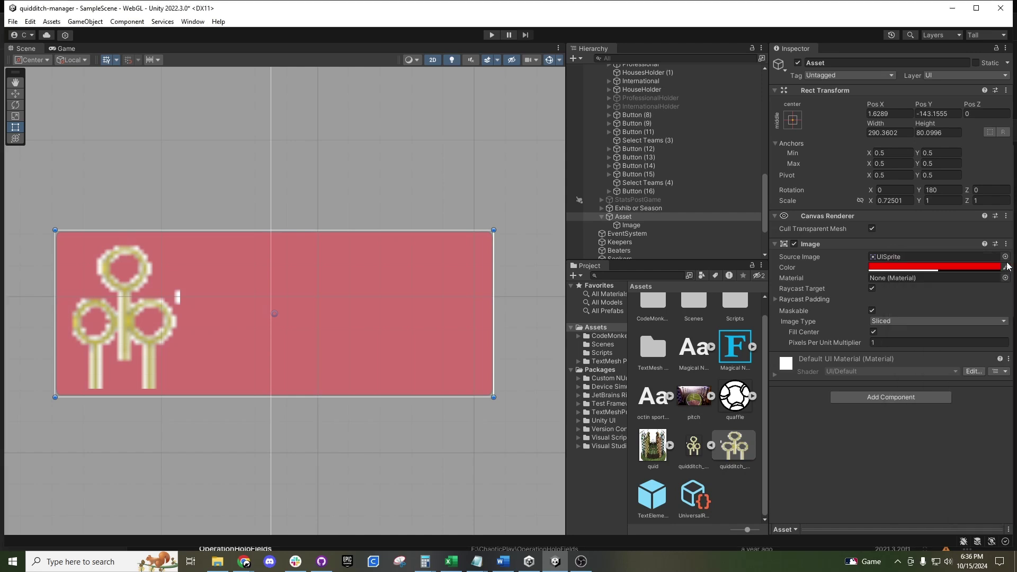
click(634, 218)
Step: Add a Text - TextMeshPro child under Asset and note Asset's Y rotation of 180
right_click(627, 218)
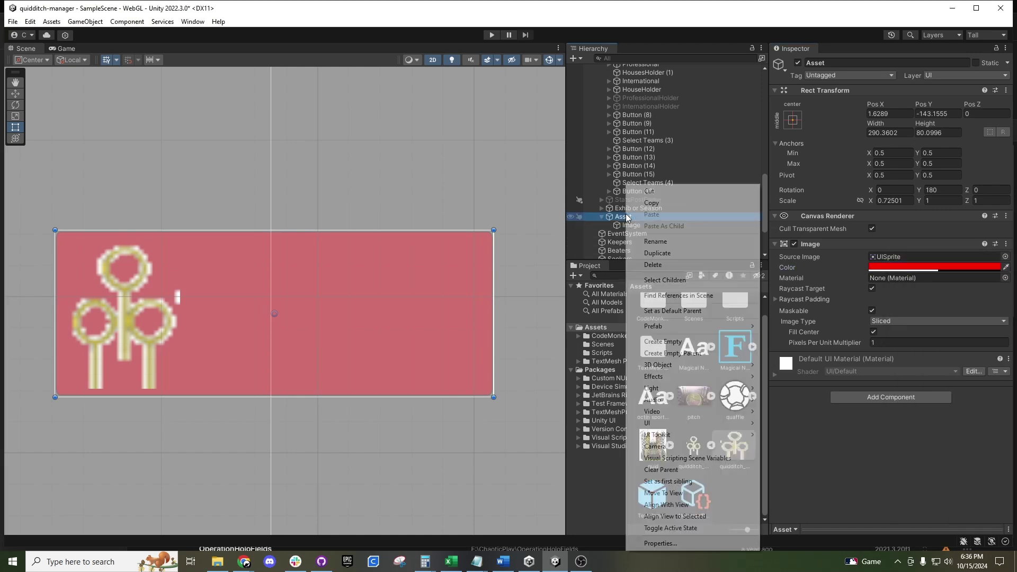
mouse_move(677, 423)
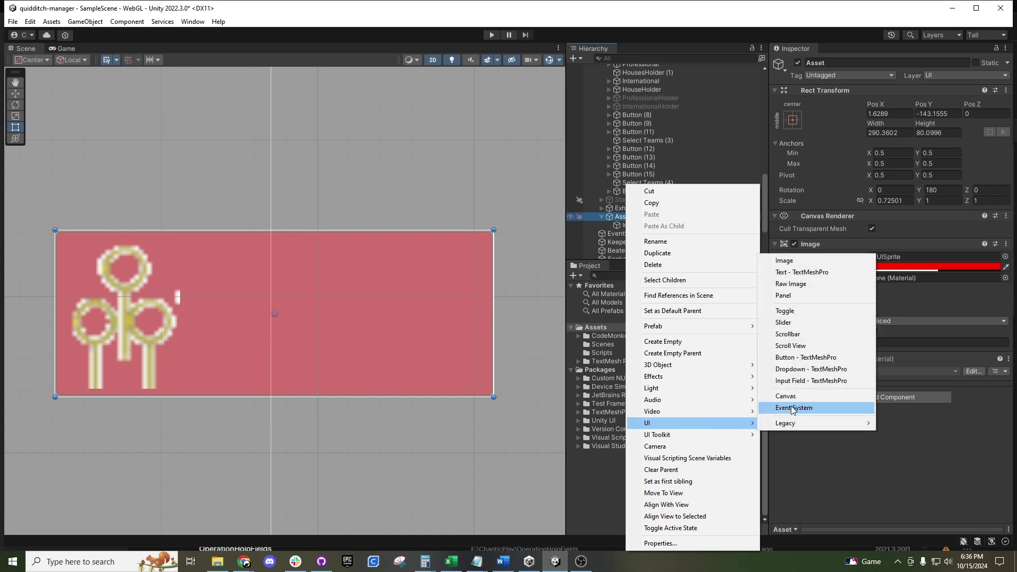
click(784, 272)
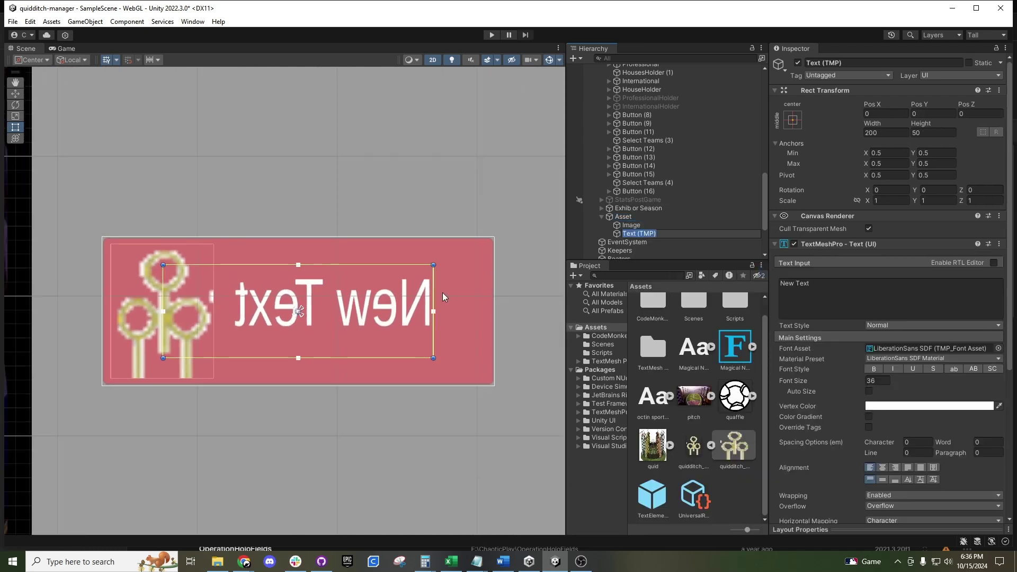
click(617, 218)
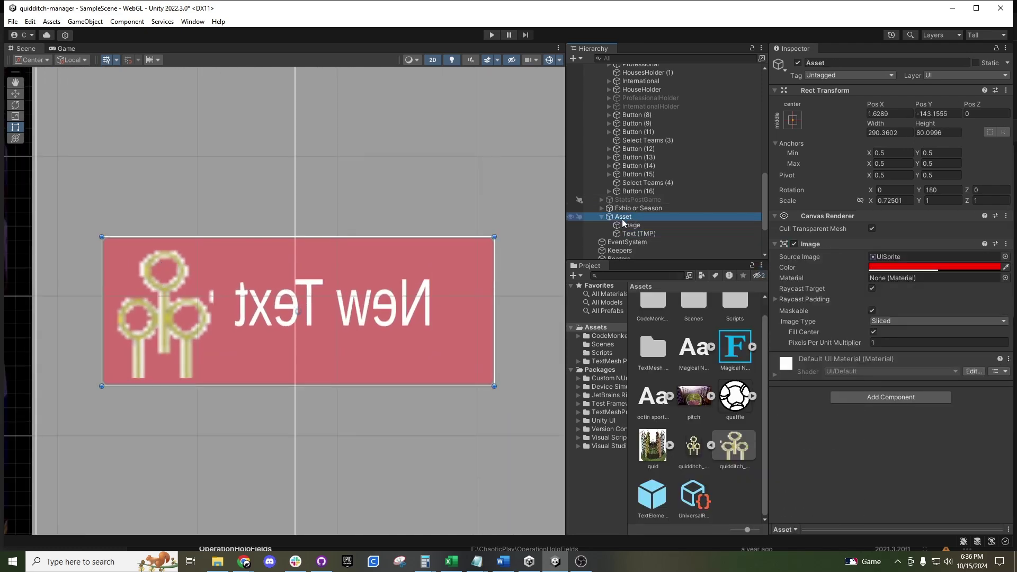
click(943, 190)
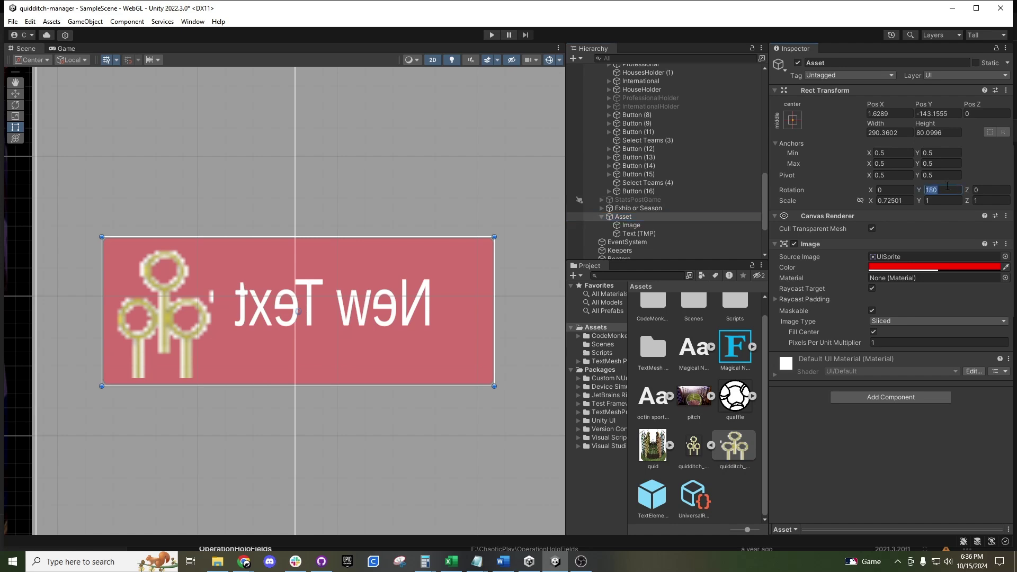
click(641, 233)
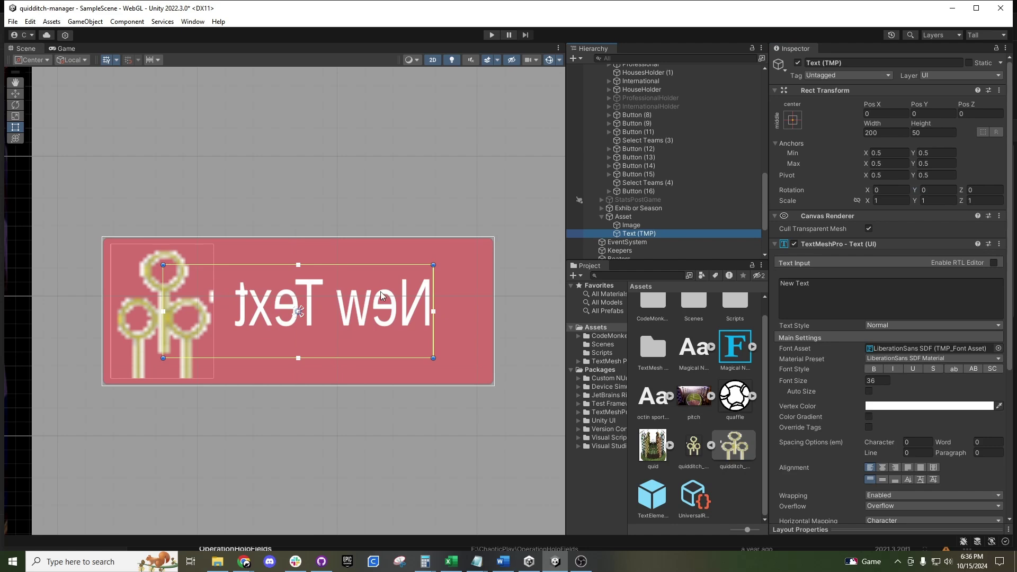
Step: Set the Text (TMP) Y rotation to 180, change its text to 'Test', and shift it right
click(939, 191)
text(180)
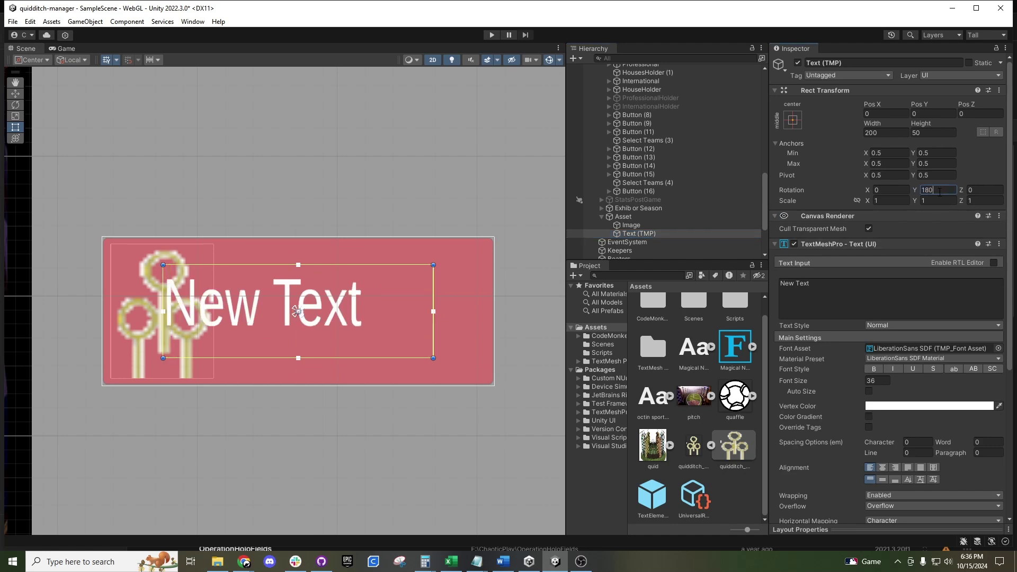
click(808, 292)
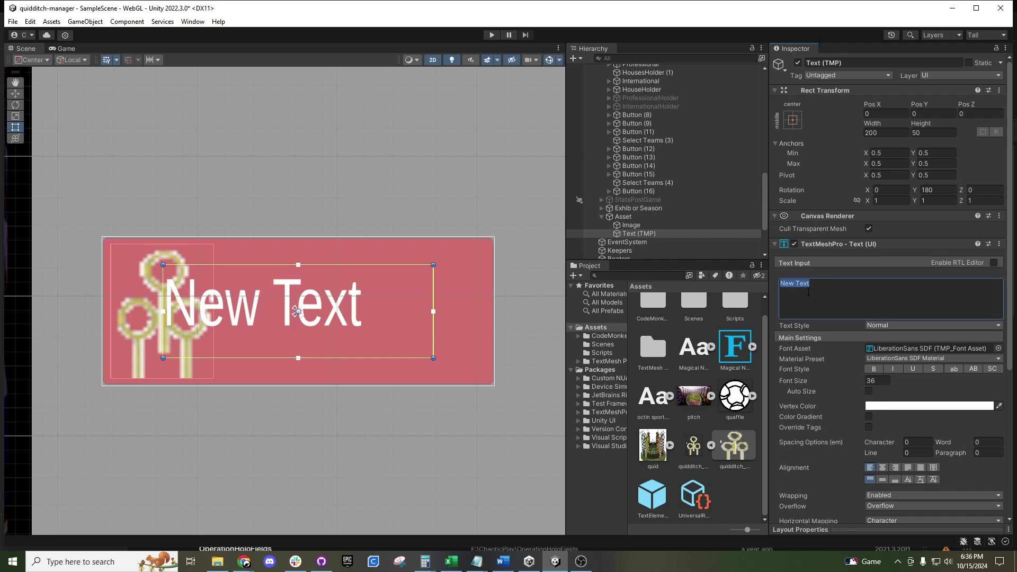
text(Test)
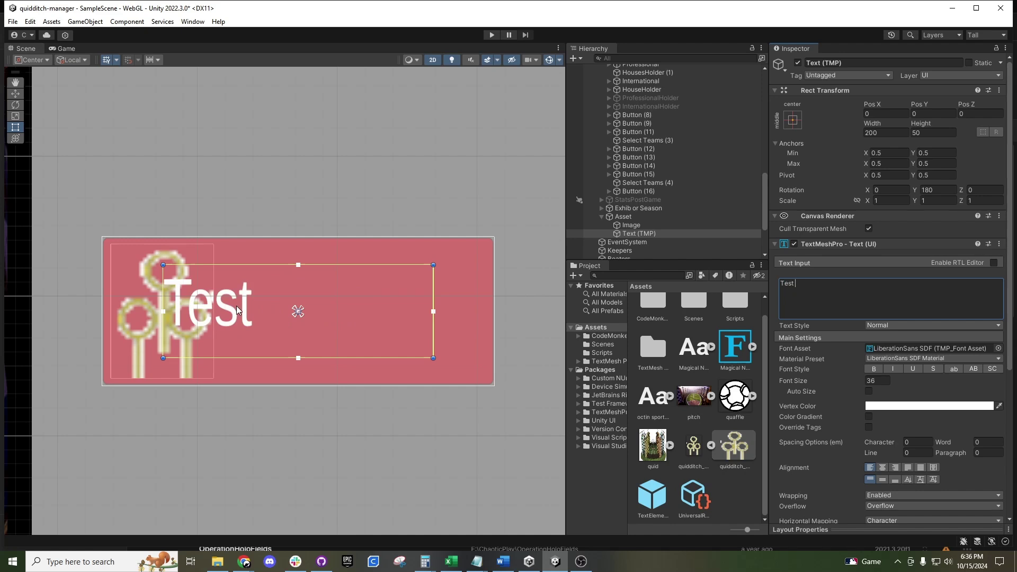
drag(236, 306, 294, 306)
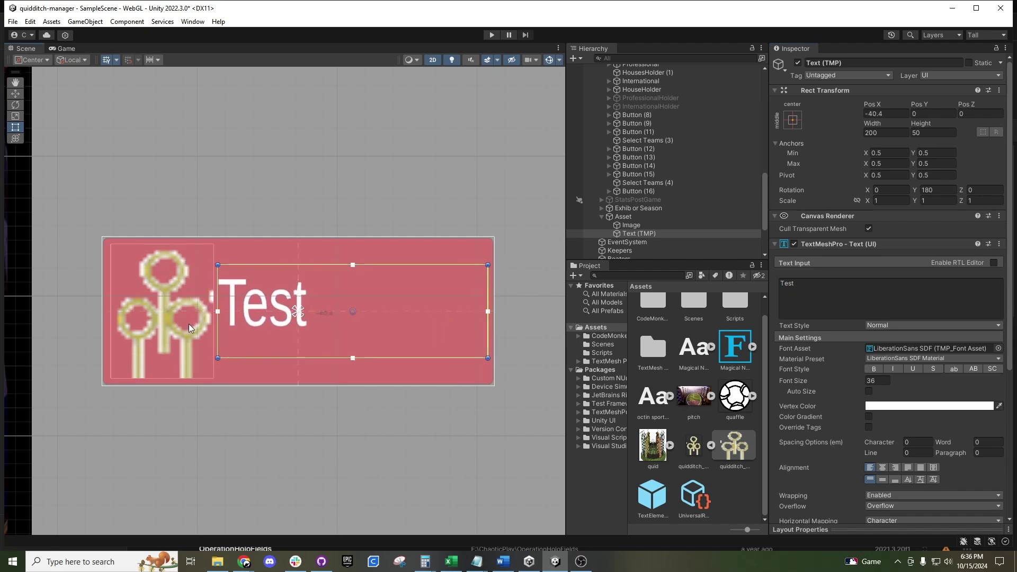
drag(218, 312, 269, 310)
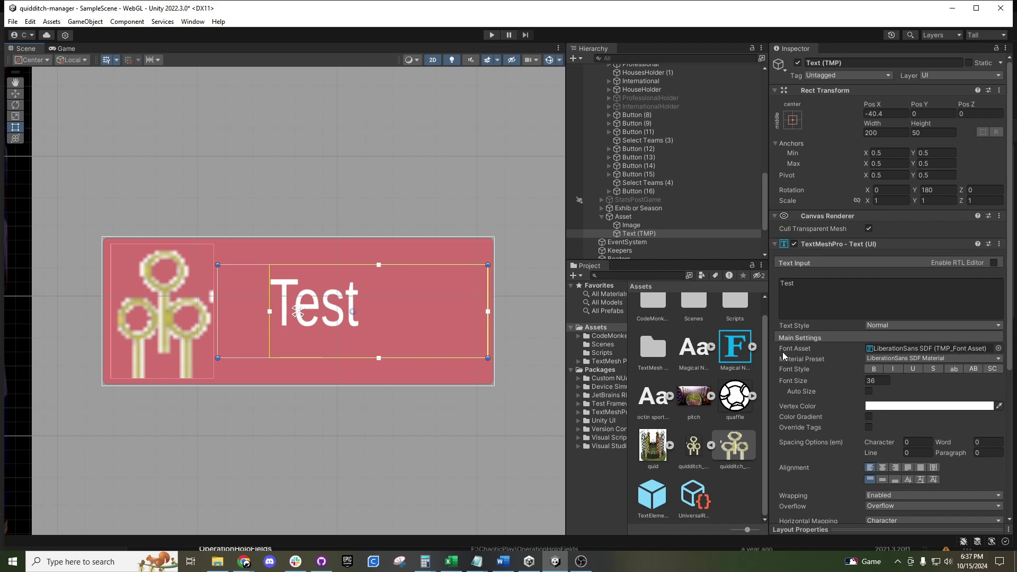
Step: Set the label's font to Magical Neverland SDF after trying Roboto-Bold, Oswald and Liberation
click(996, 350)
click(943, 386)
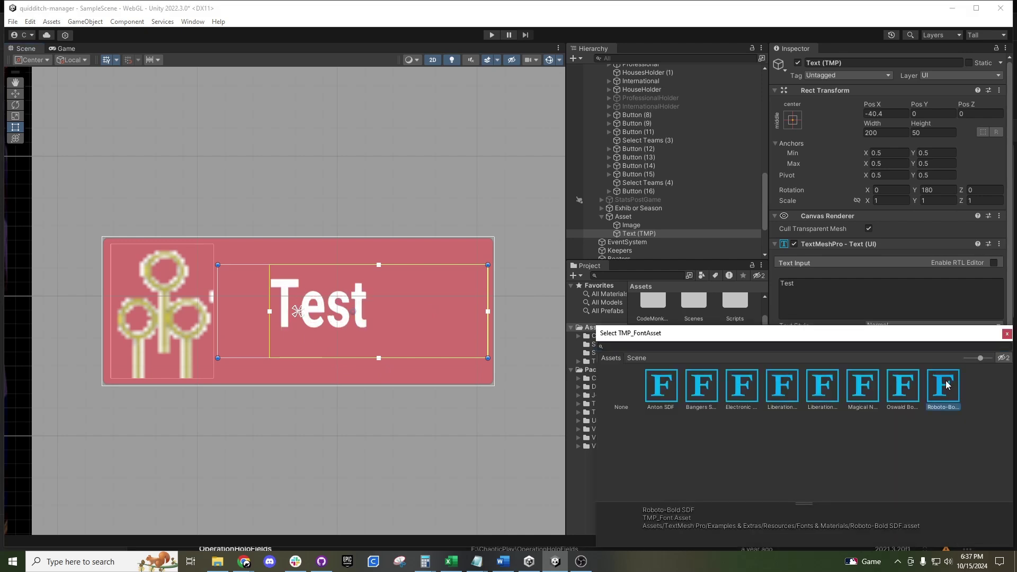
click(907, 386)
click(871, 390)
click(830, 391)
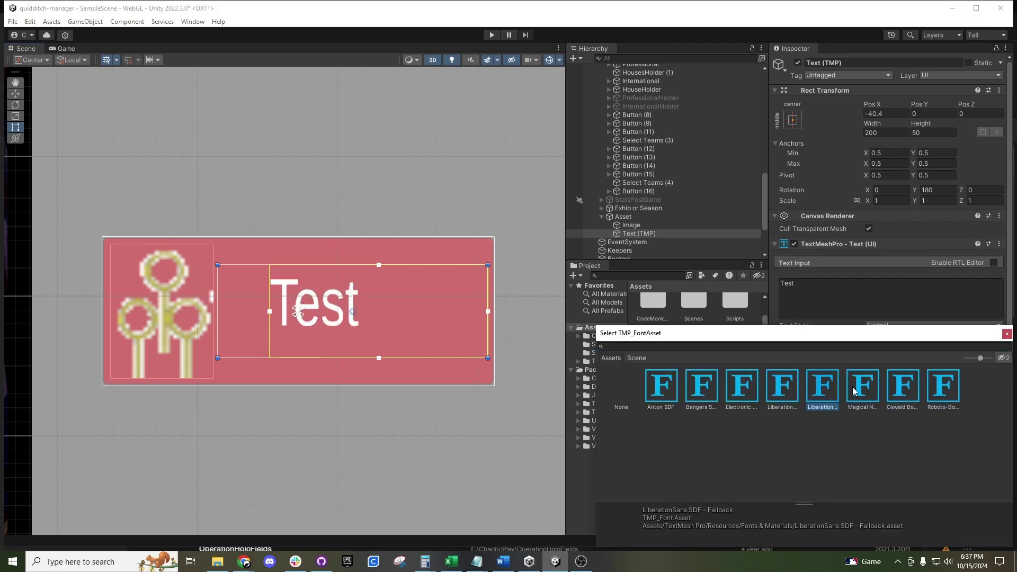
click(855, 391)
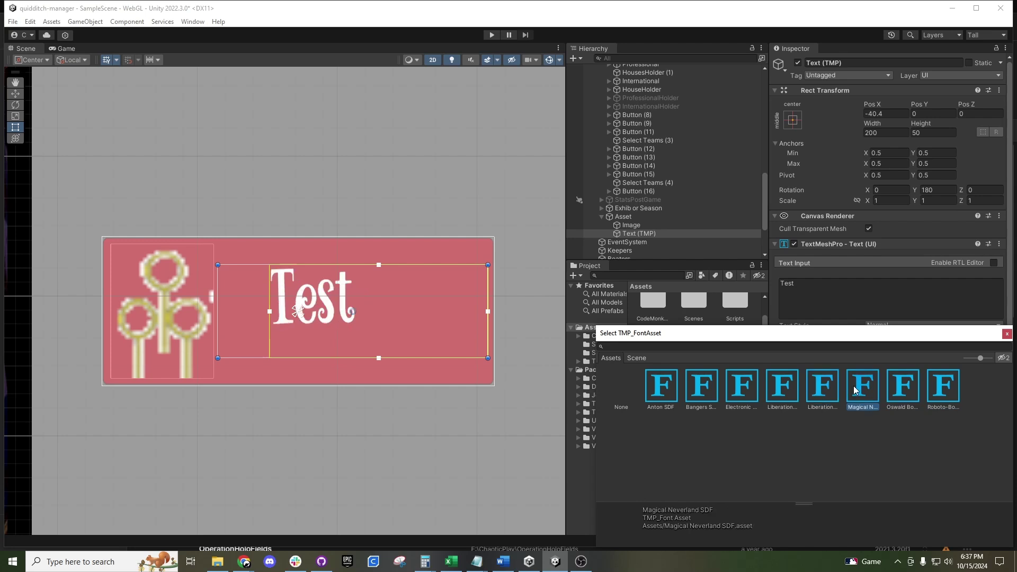
click(1007, 334)
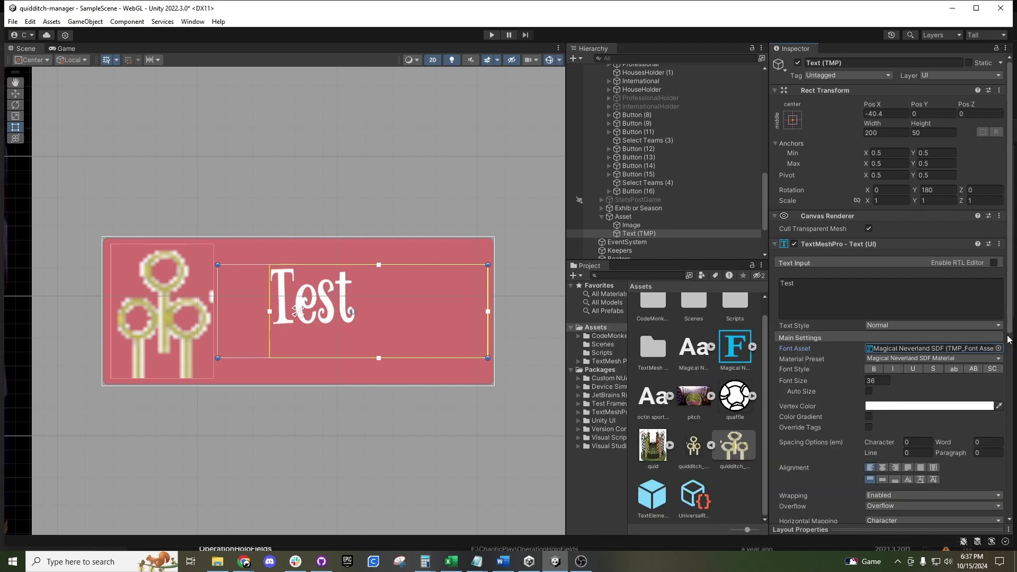
Step: Set font size 100, enlarge the text box vertically, and enable Auto Size
click(811, 382)
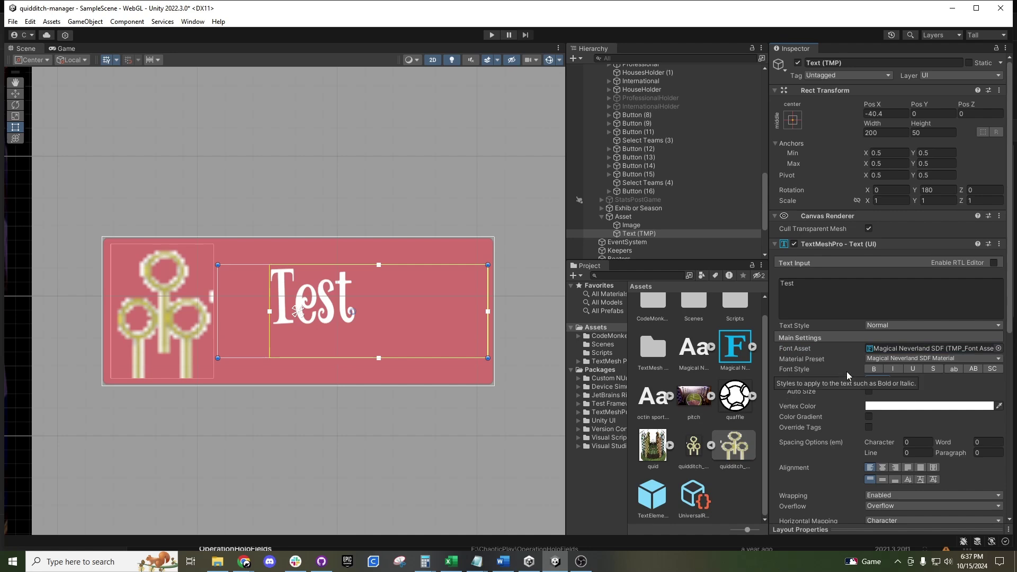
text(100)
scroll(307, 361, down, 4)
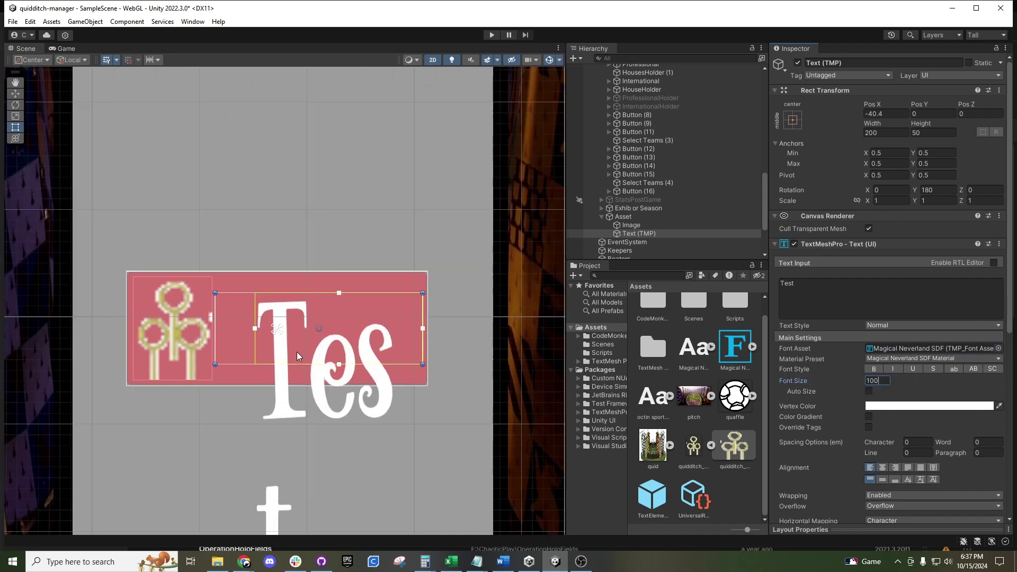
scroll(307, 215, up, 1)
scroll(326, 248, down, 2)
key(t)
scroll(325, 239, up, 3)
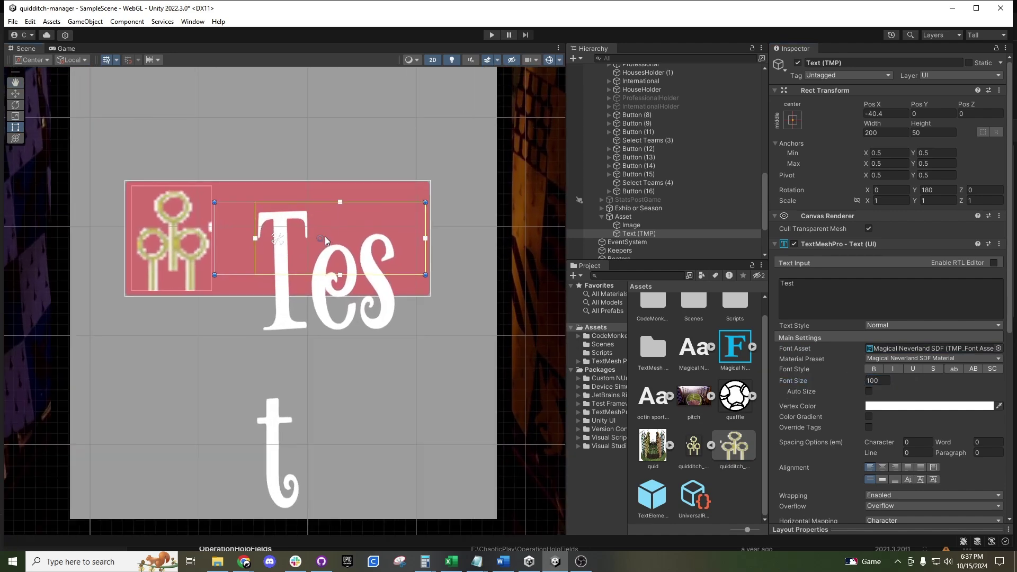
drag(348, 291, 349, 315)
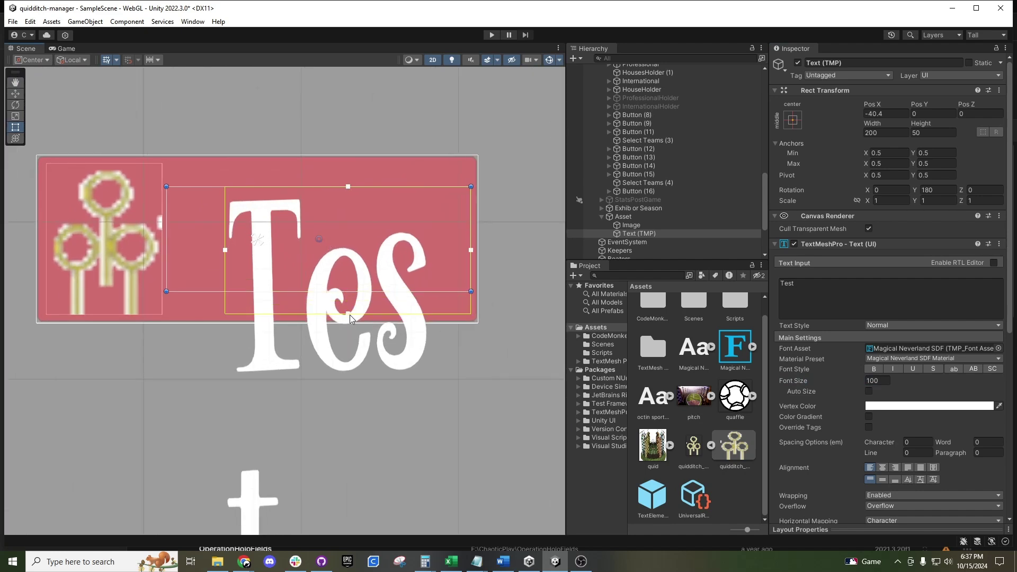
drag(348, 188, 347, 171)
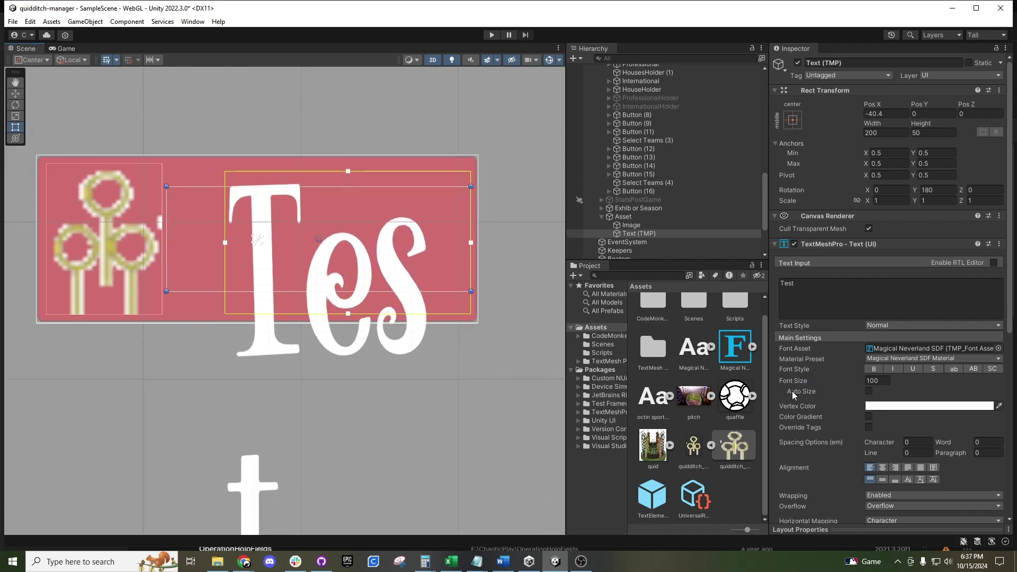
click(868, 391)
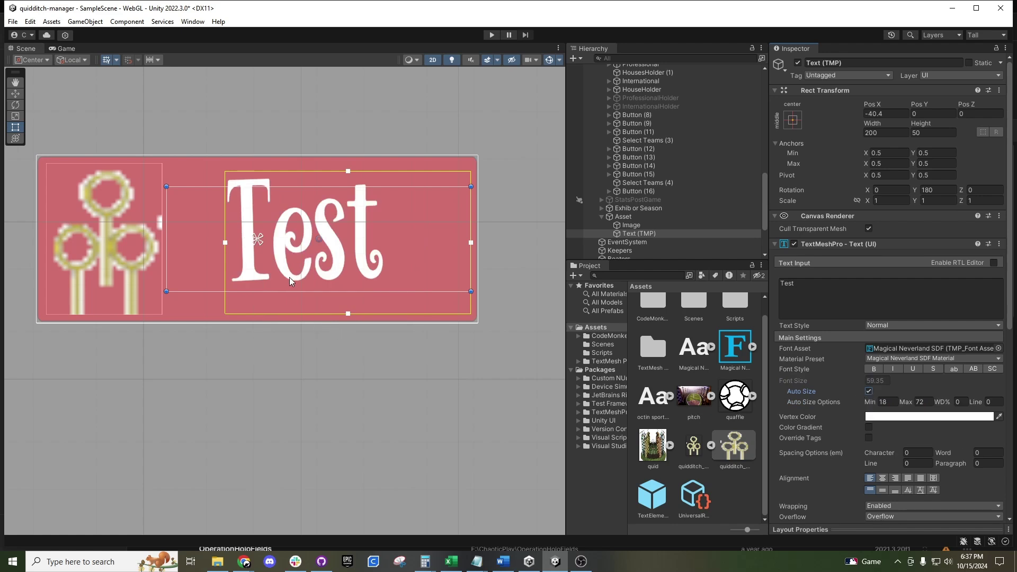
drag(201, 290, 192, 311)
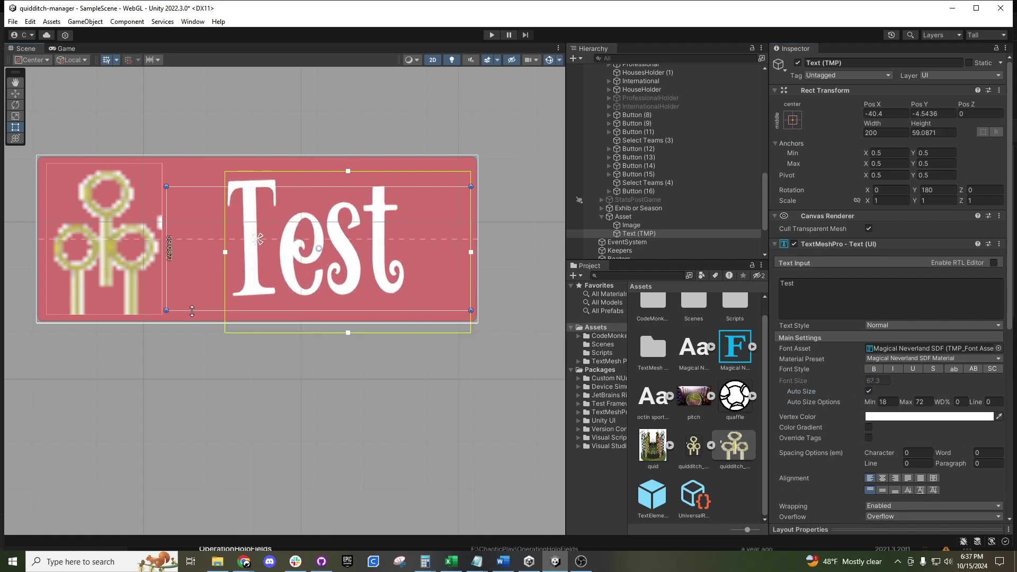
click(197, 184)
Step: Adjust the Test label's top, bottom and left margins, extending it toward the hoops icon
click(199, 211)
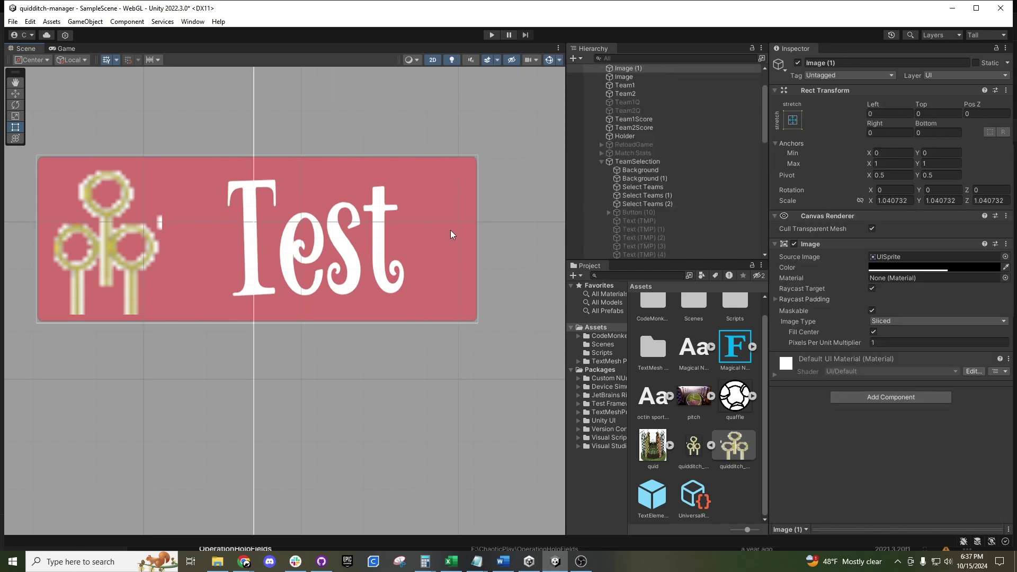
scroll(702, 163, down, 10)
click(626, 154)
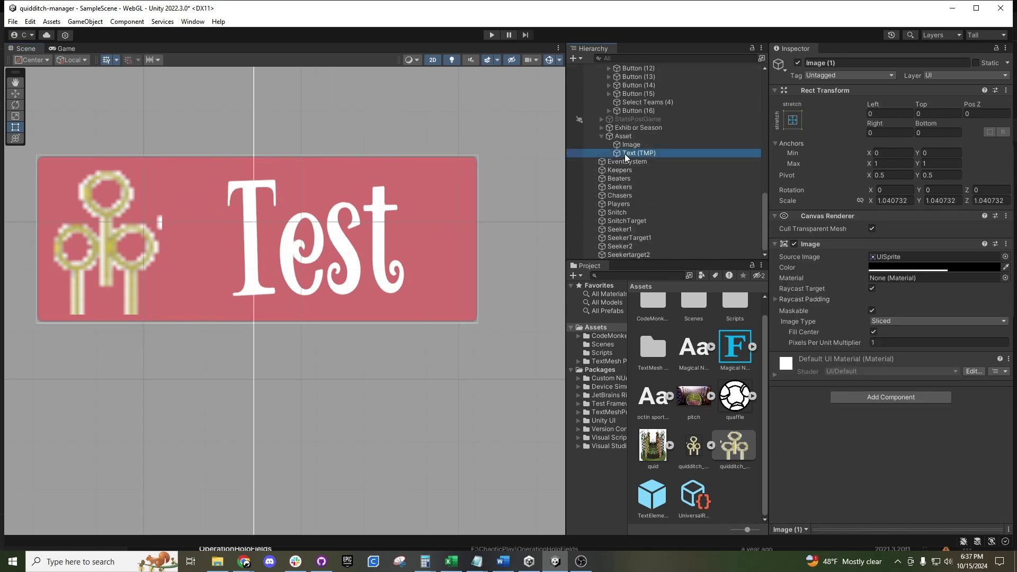
drag(200, 186, 199, 163)
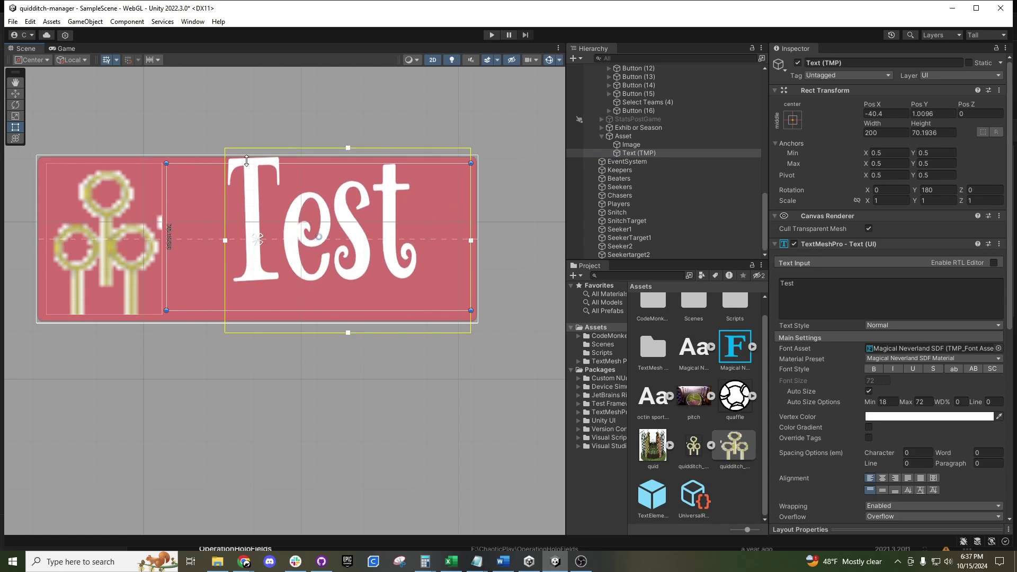
drag(349, 152, 348, 162)
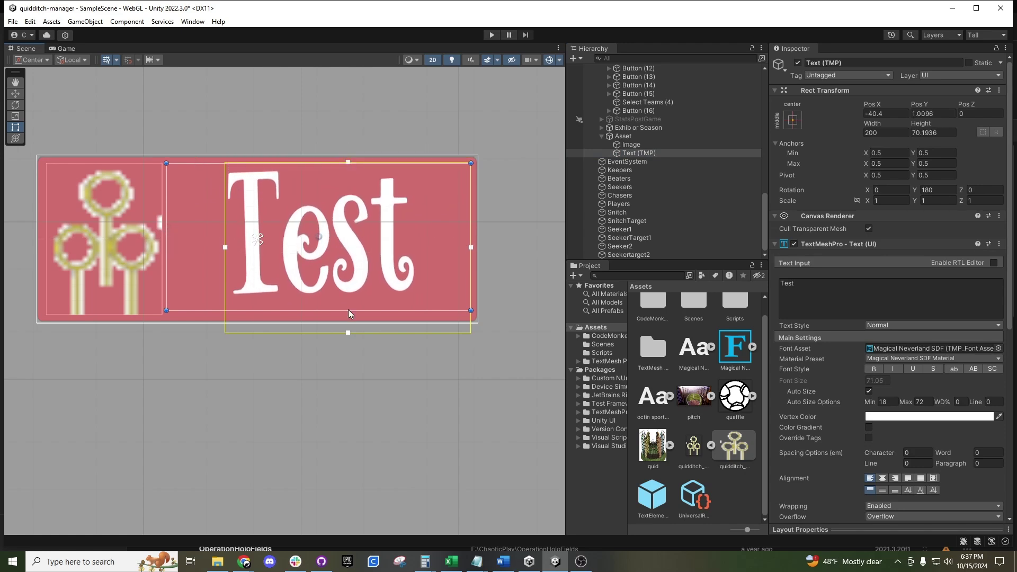
drag(344, 340, 348, 311)
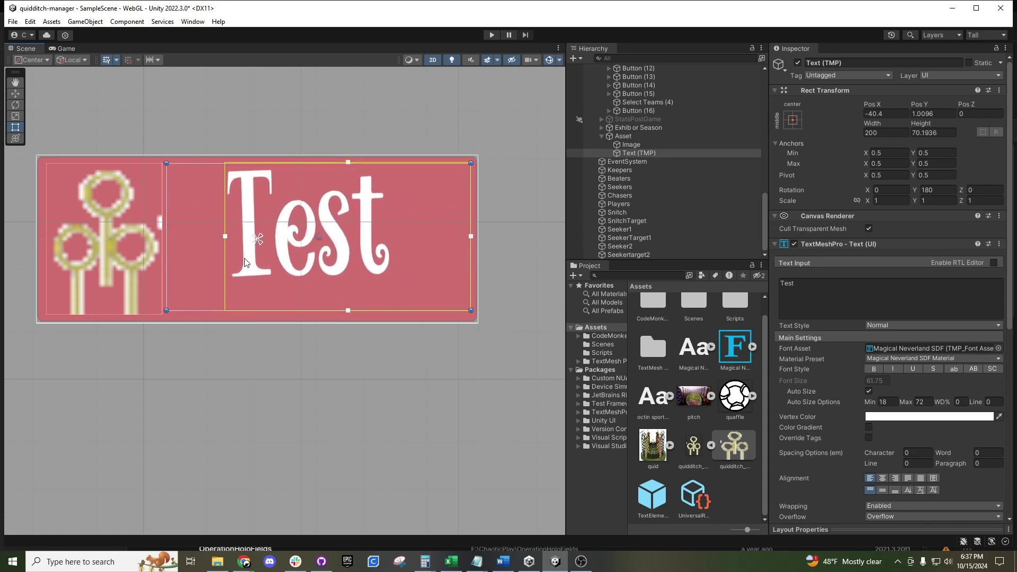
drag(226, 236, 173, 236)
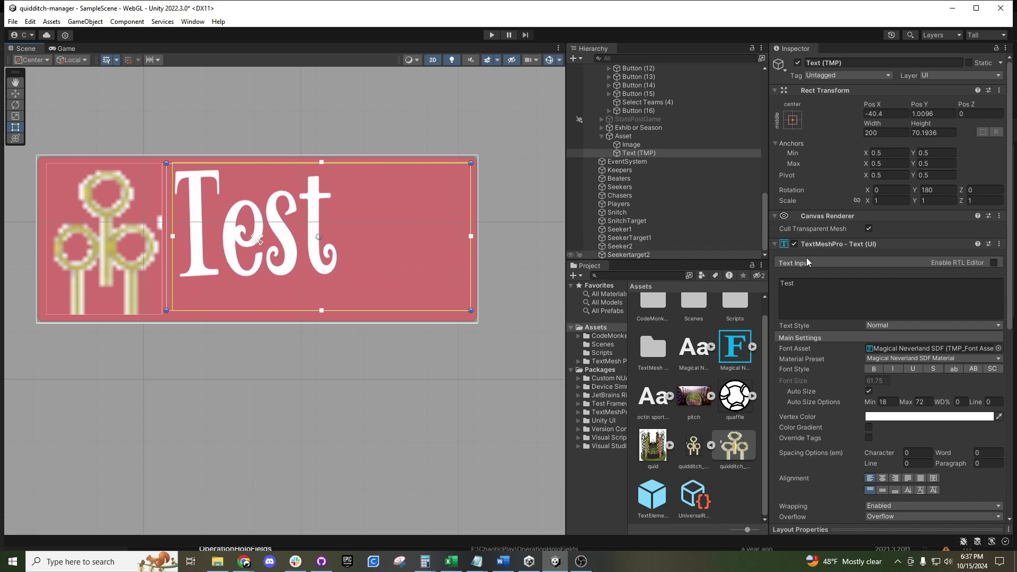
scroll(908, 401, down, 3)
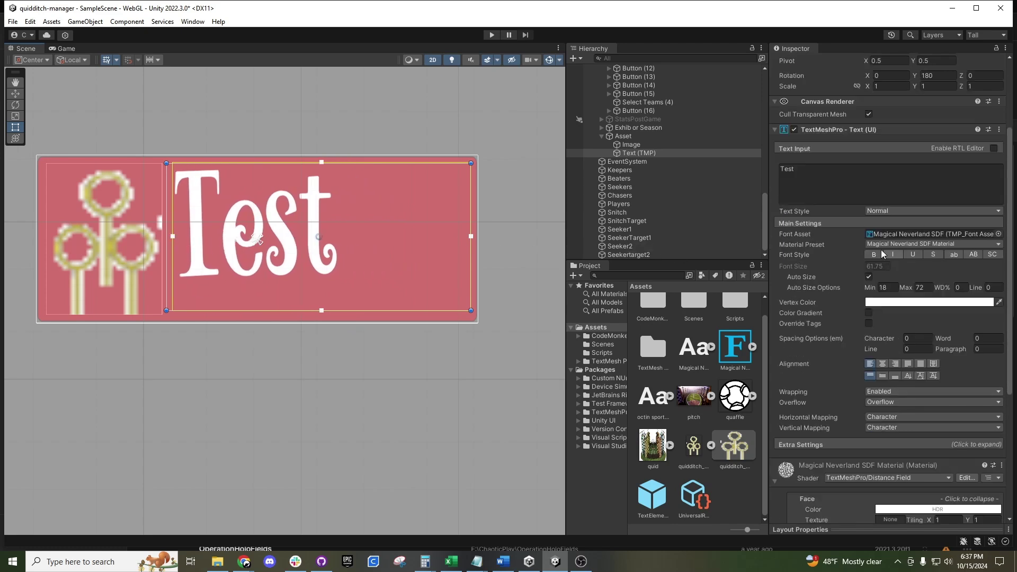
Step: Align Test to Center and Middle, briefly trying Flush before reverting to Center
click(882, 364)
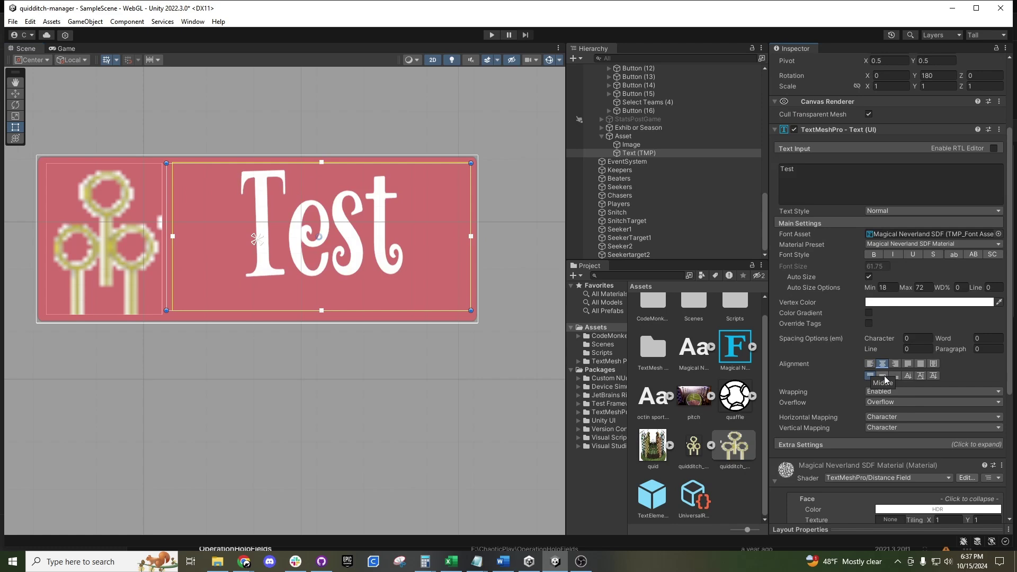
click(883, 376)
click(921, 364)
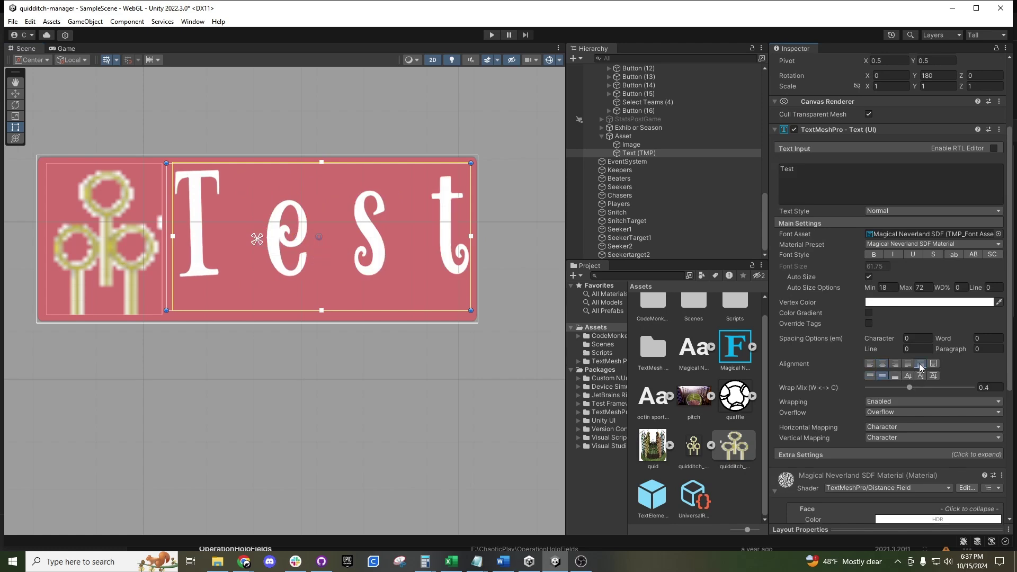
click(882, 363)
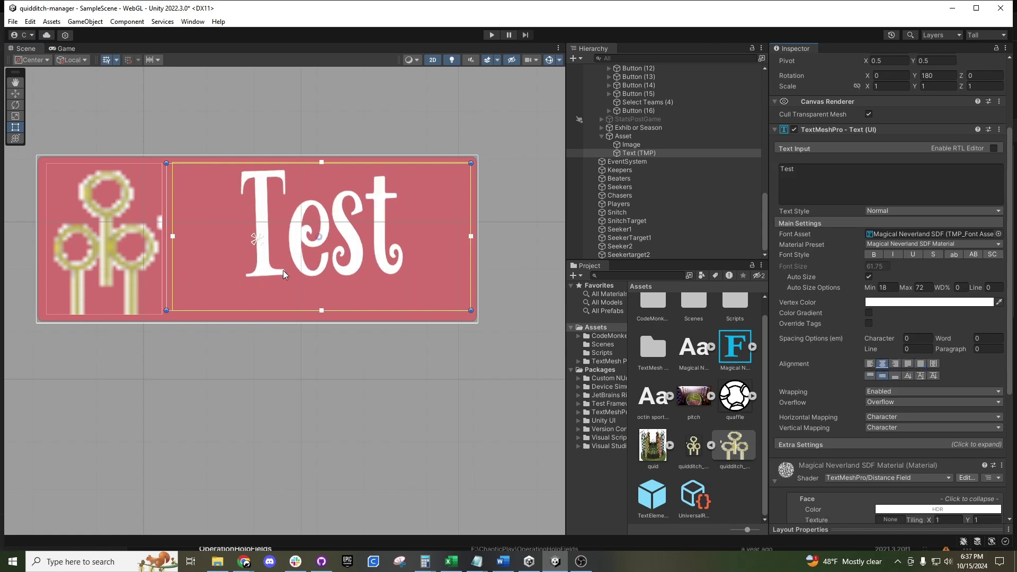
scroll(344, 275, down, 1)
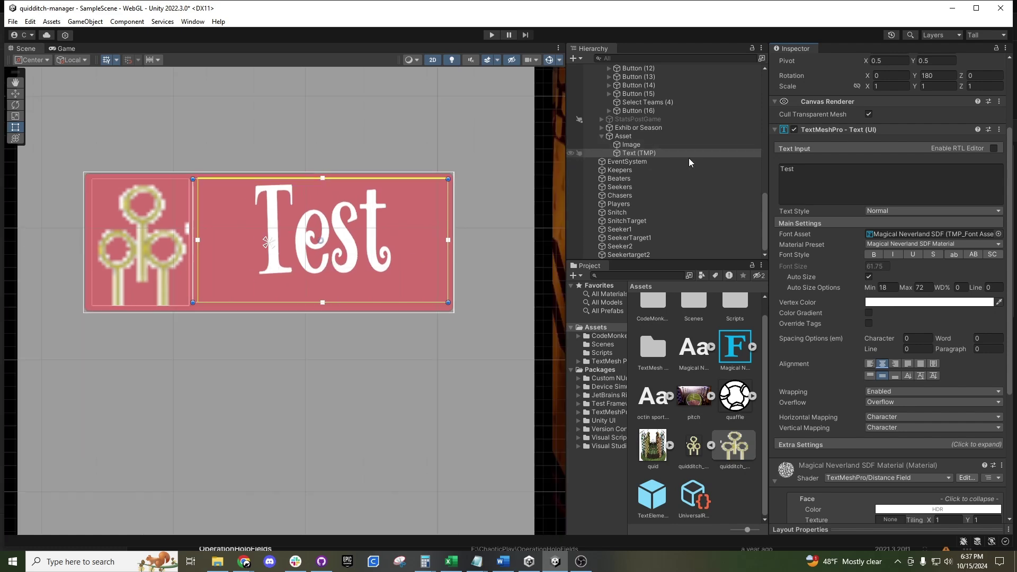
scroll(636, 170, up, 3)
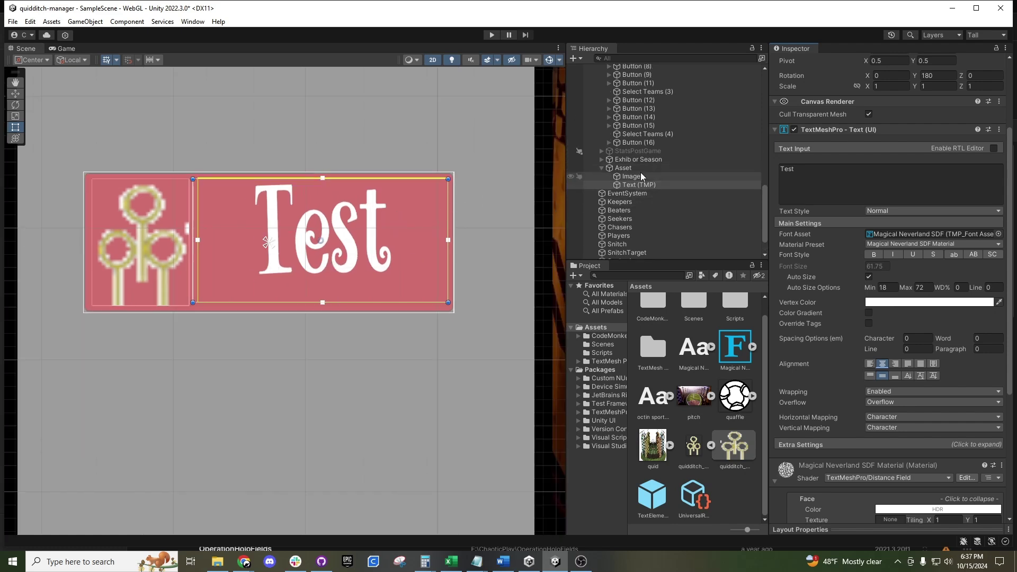
Step: Add a Button component to the Asset card
click(598, 167)
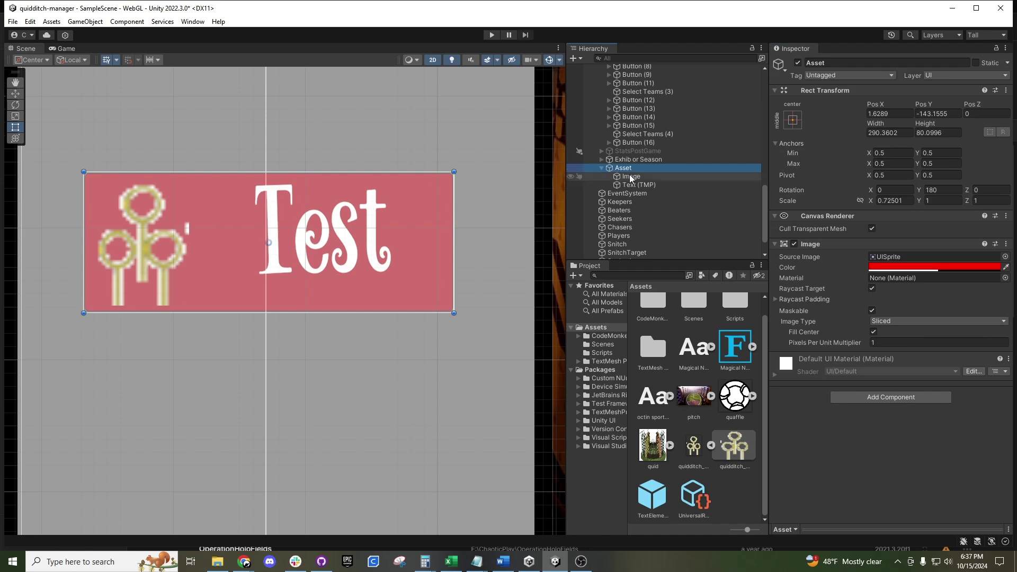
click(875, 399)
text(but)
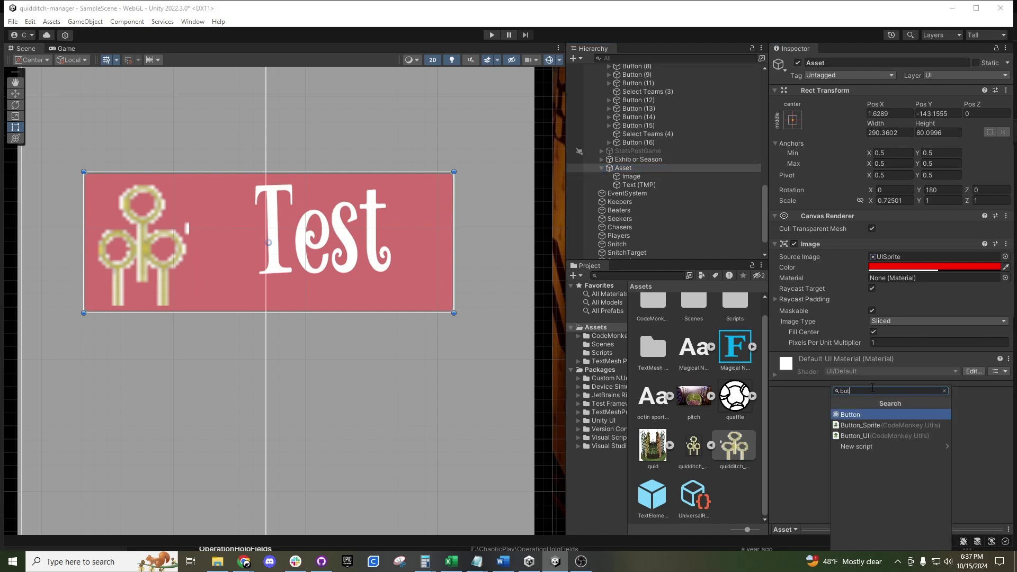
click(854, 416)
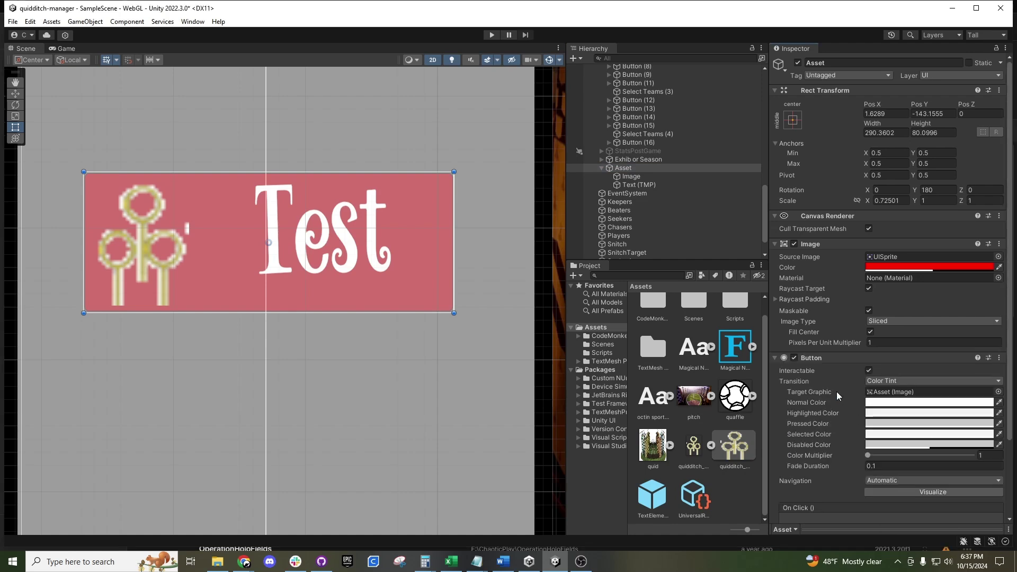
scroll(833, 427, down, 2)
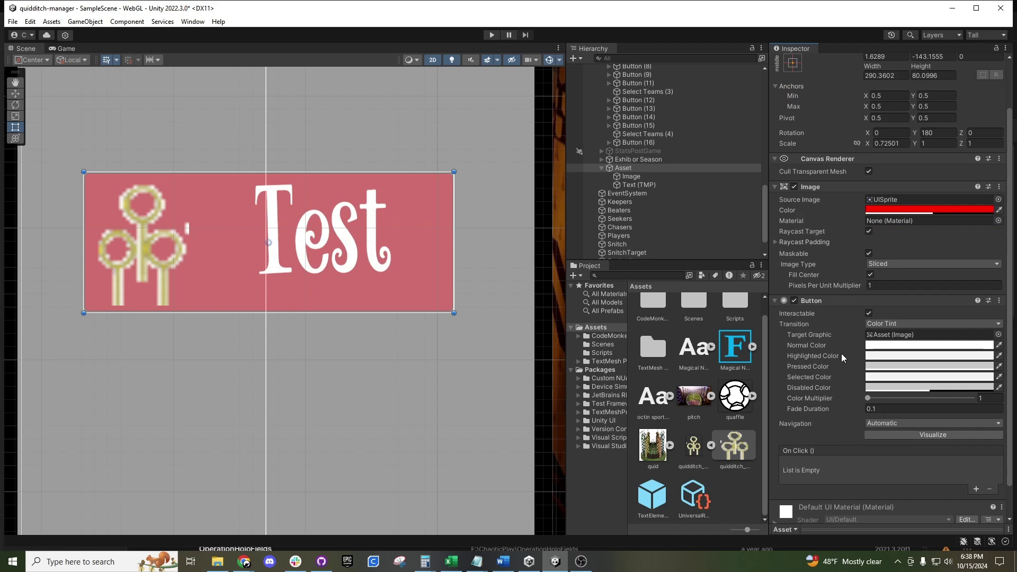
Step: Set the button's Normal colour to black and its Pressed colour to yellow
click(875, 354)
drag(945, 363, 890, 423)
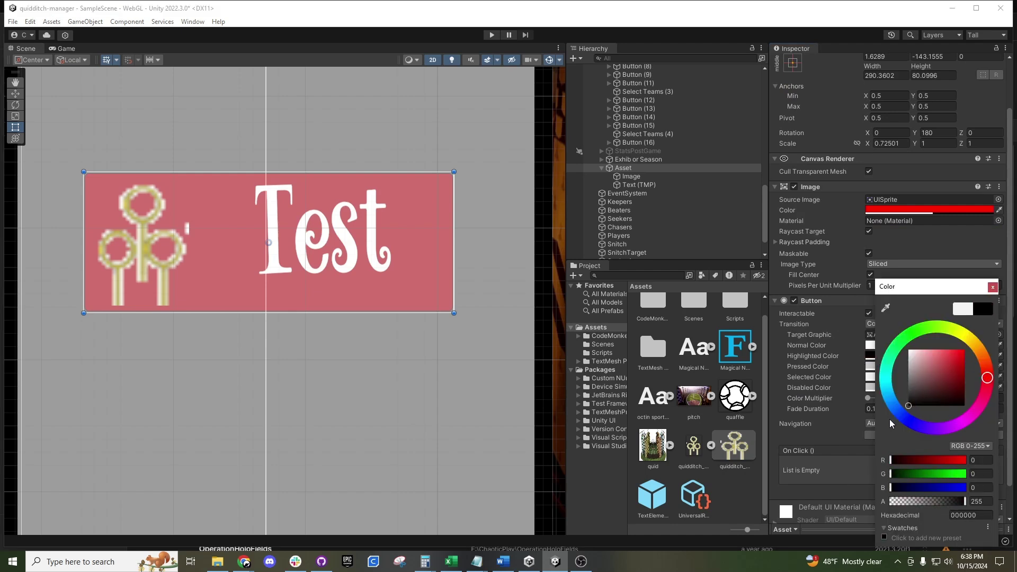
click(992, 288)
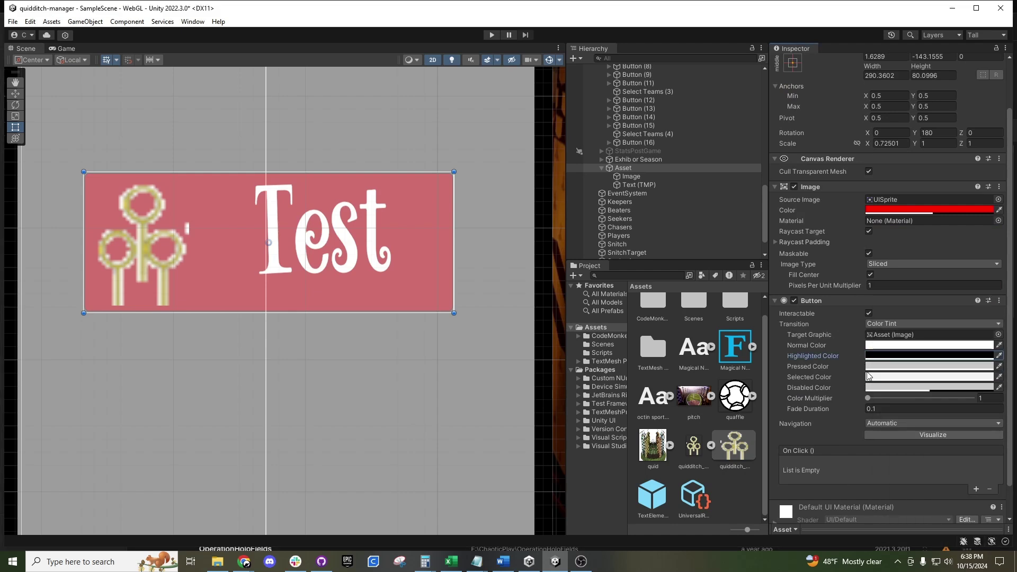
click(871, 366)
drag(966, 338, 940, 386)
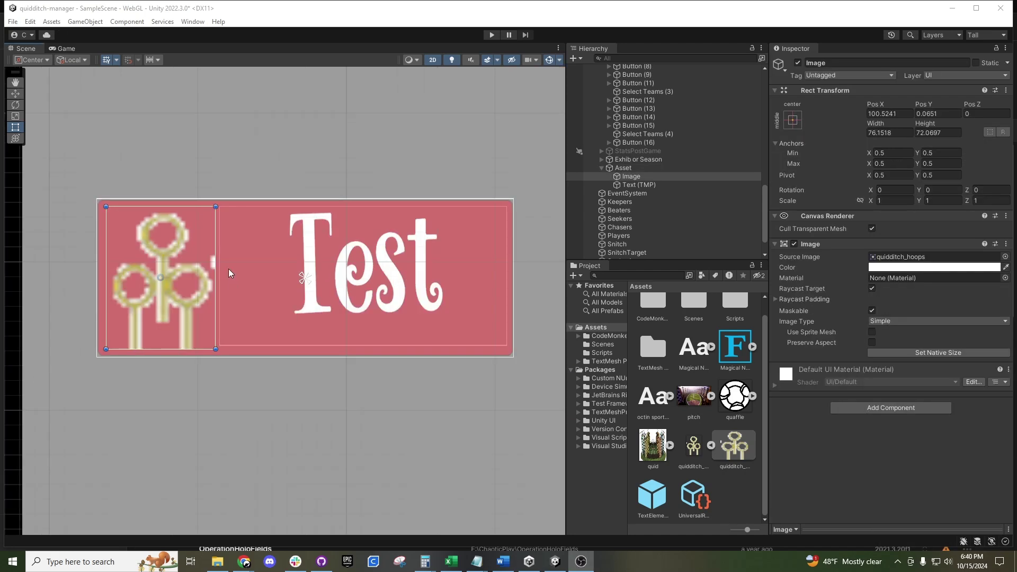
click(422, 7)
Step: Create a C# script named ButtonTest in the Scripts folder and open it
click(616, 169)
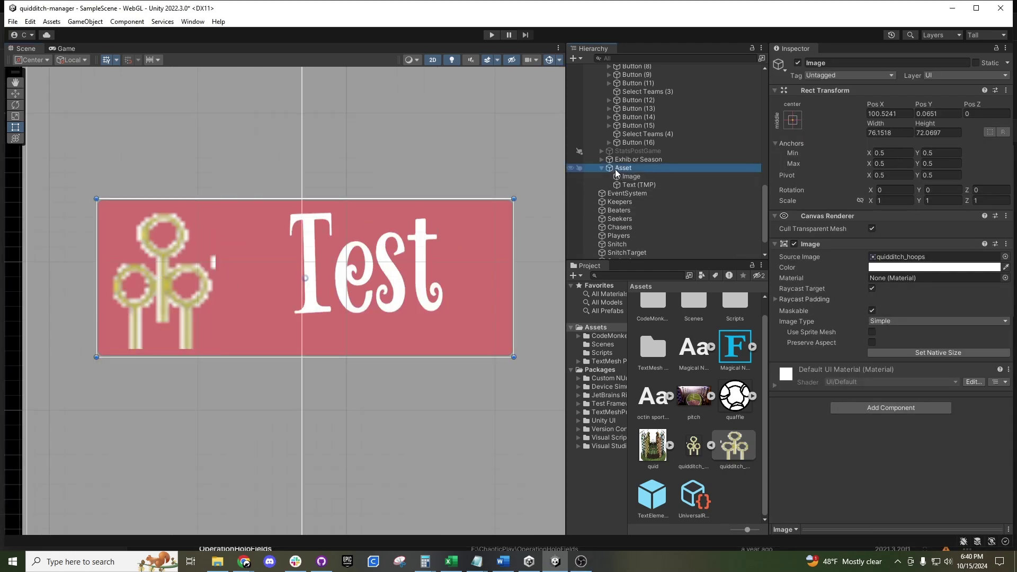
scroll(813, 279, down, 3)
scroll(813, 279, down, 1)
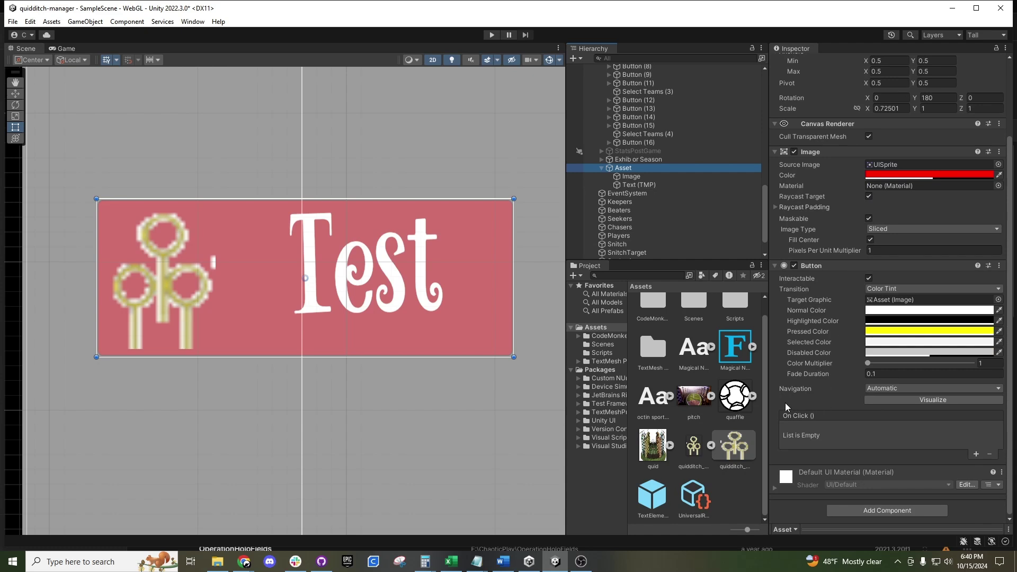
click(603, 353)
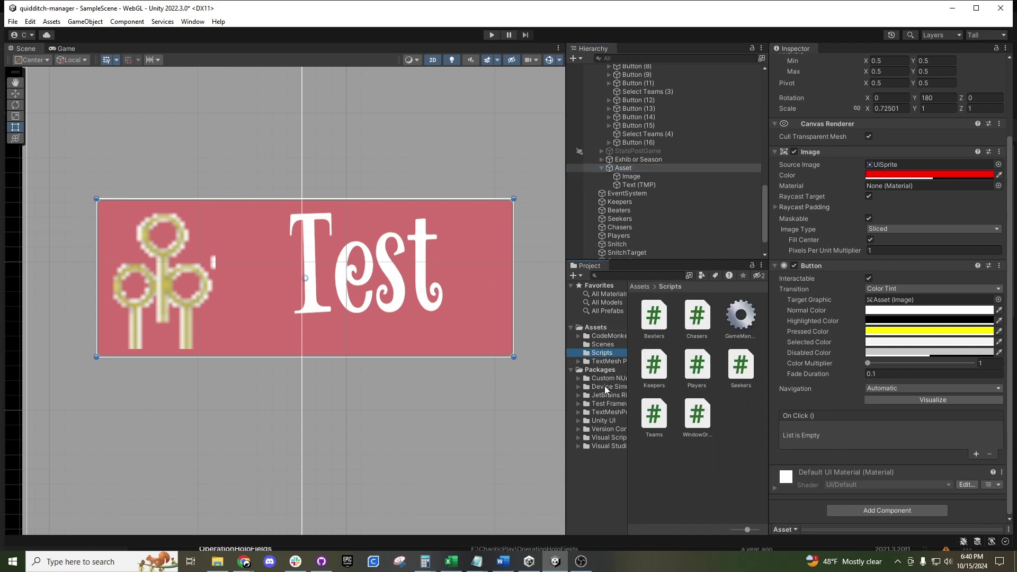
right_click(745, 436)
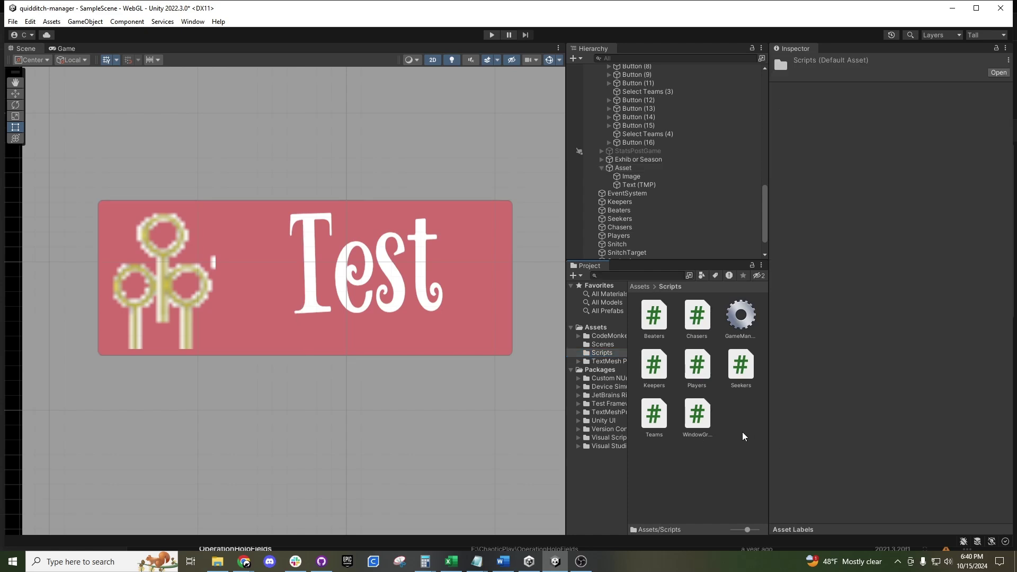
mouse_move(763, 146)
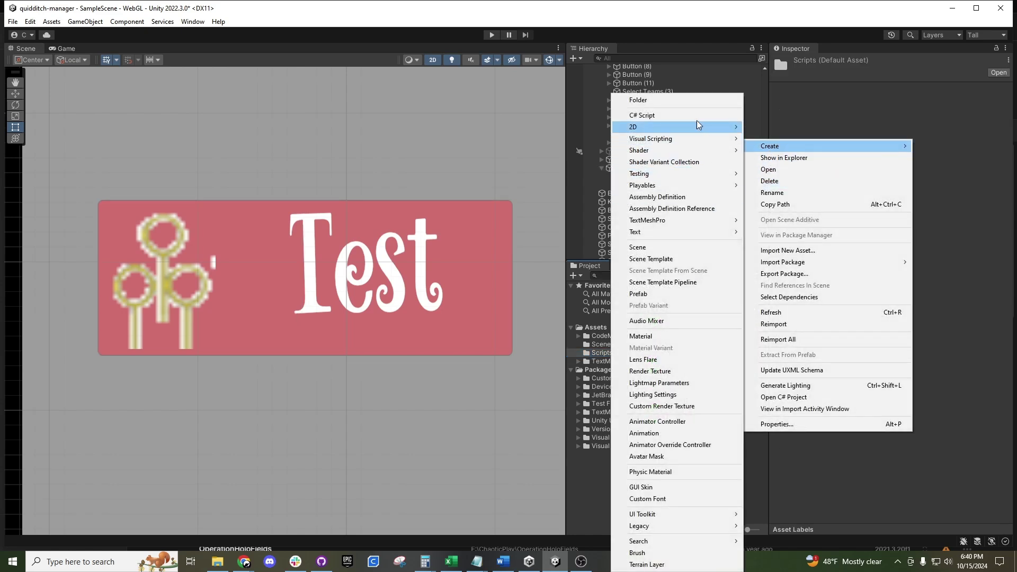
click(641, 116)
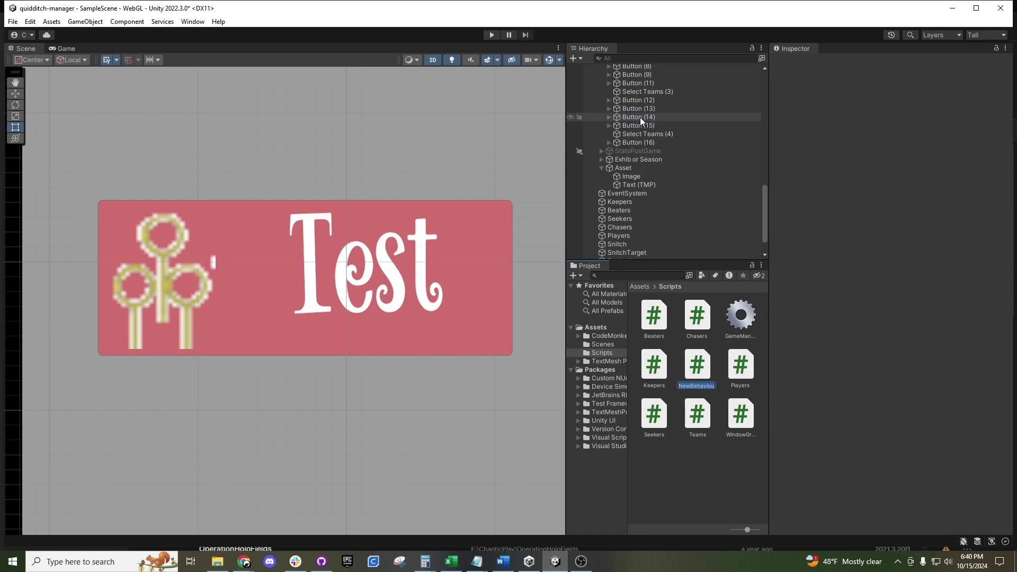
text(ButtonTest)
key(Return)
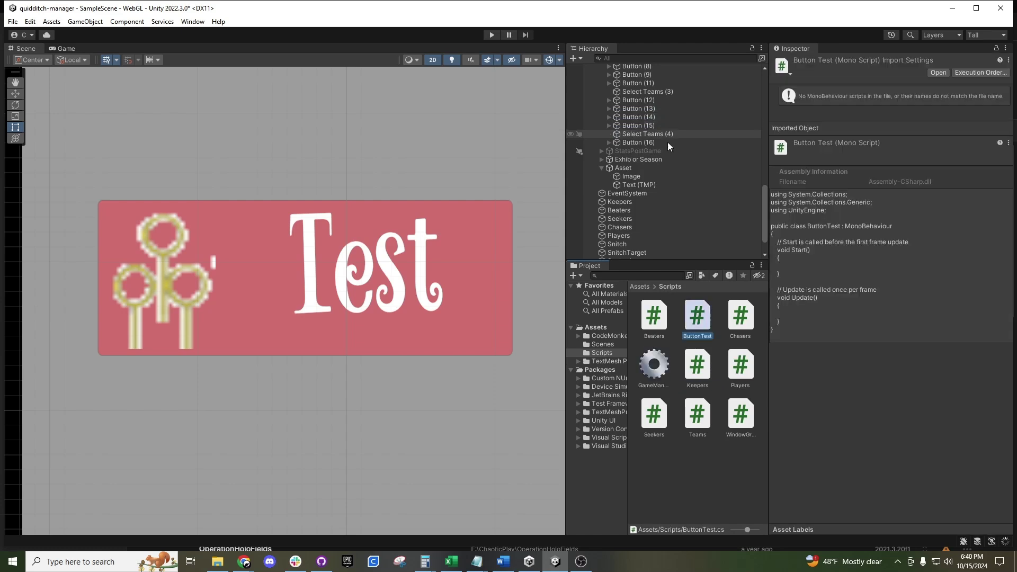
double_click(694, 318)
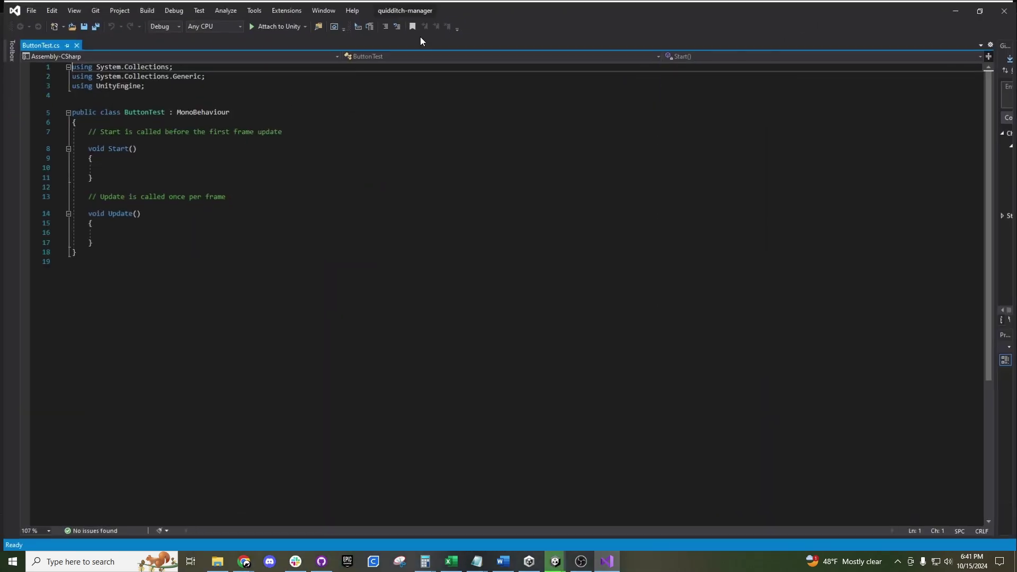
Step: Replace Start and Update with a public ButtonTestClick method printing "Button Pressed", and save
drag(106, 246, 86, 137)
key(BackSpace)
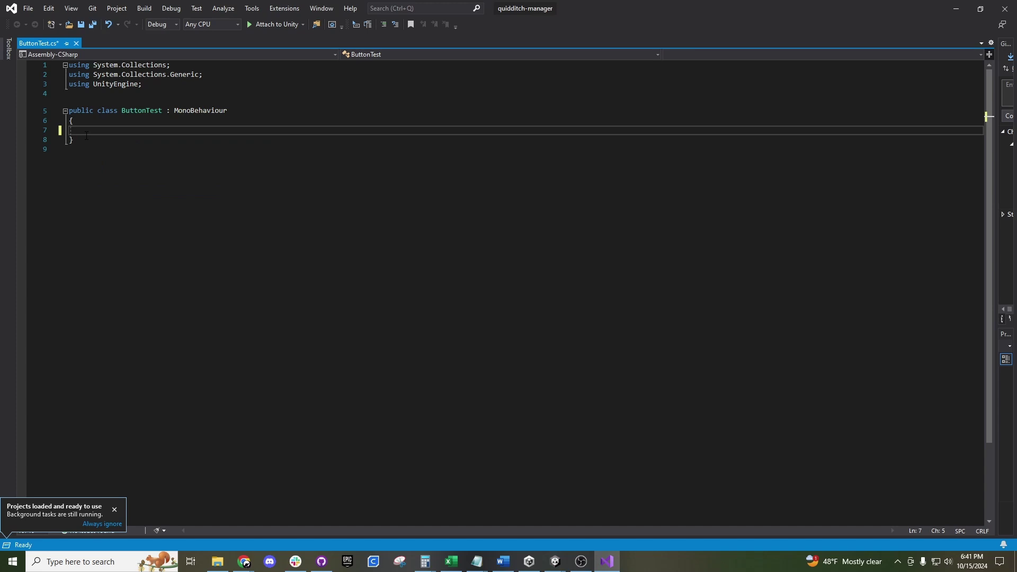
text(public void Butt)
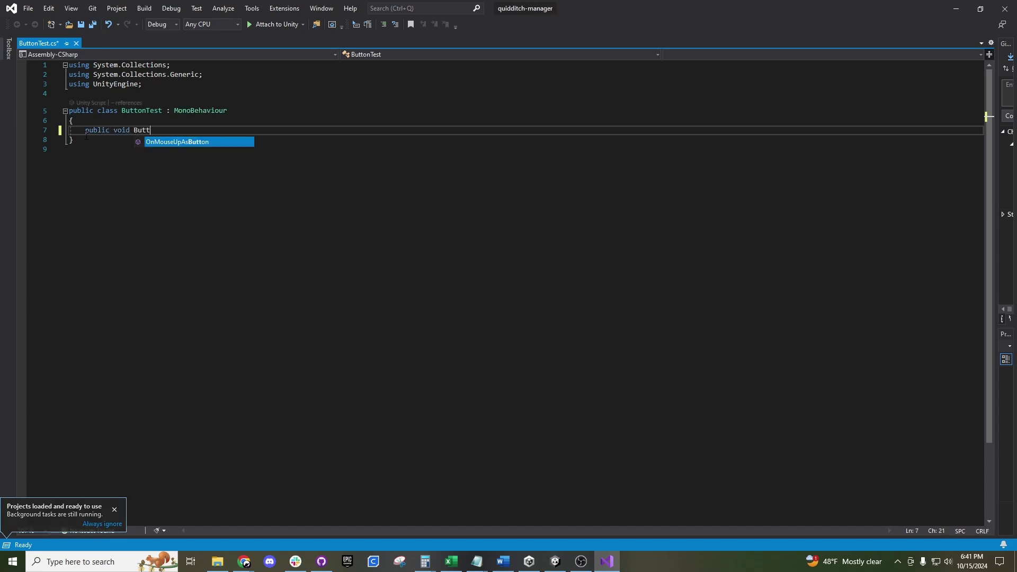
text(onTestClick()
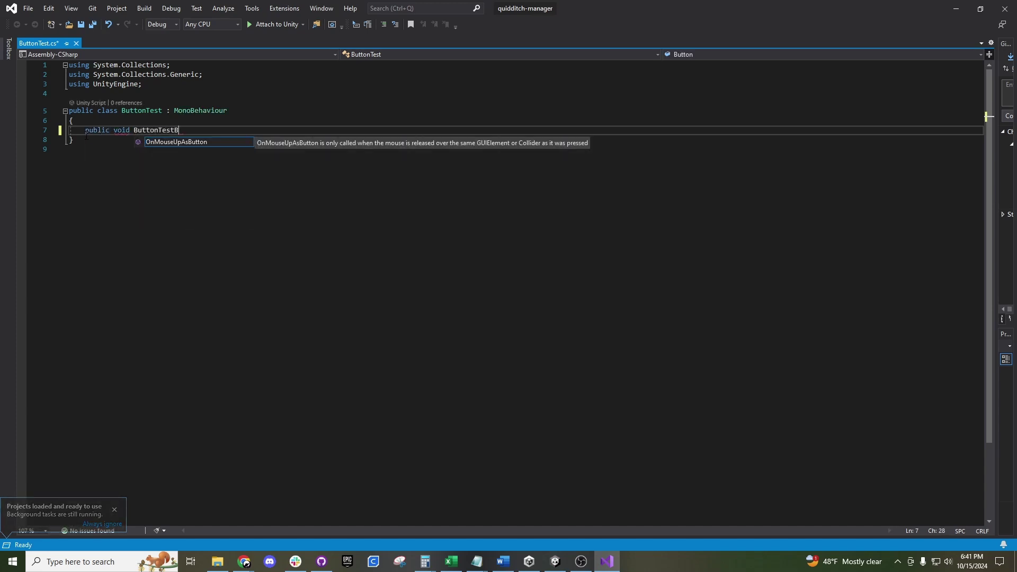
text())
key(Return)
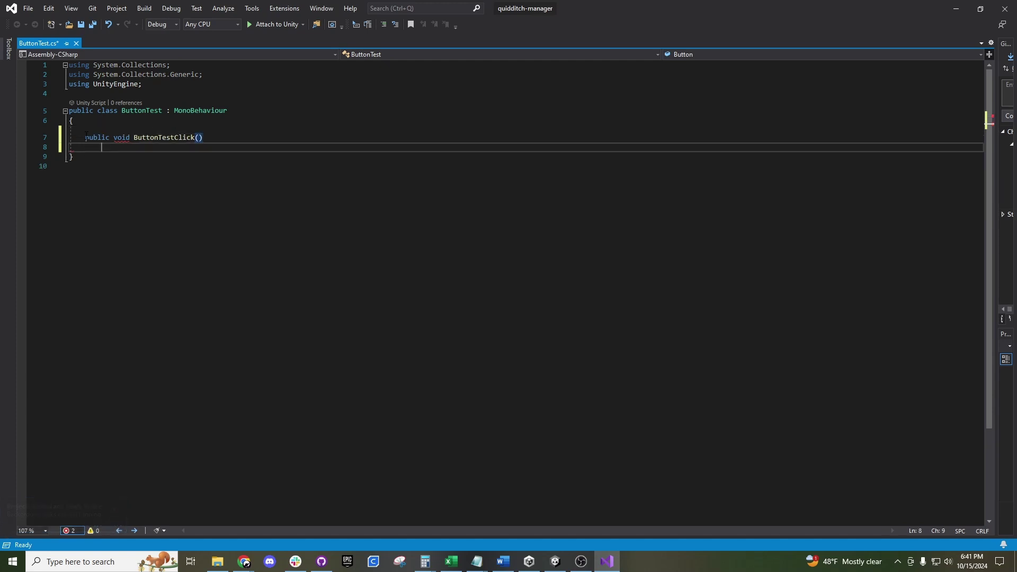
text({)
key(Return)
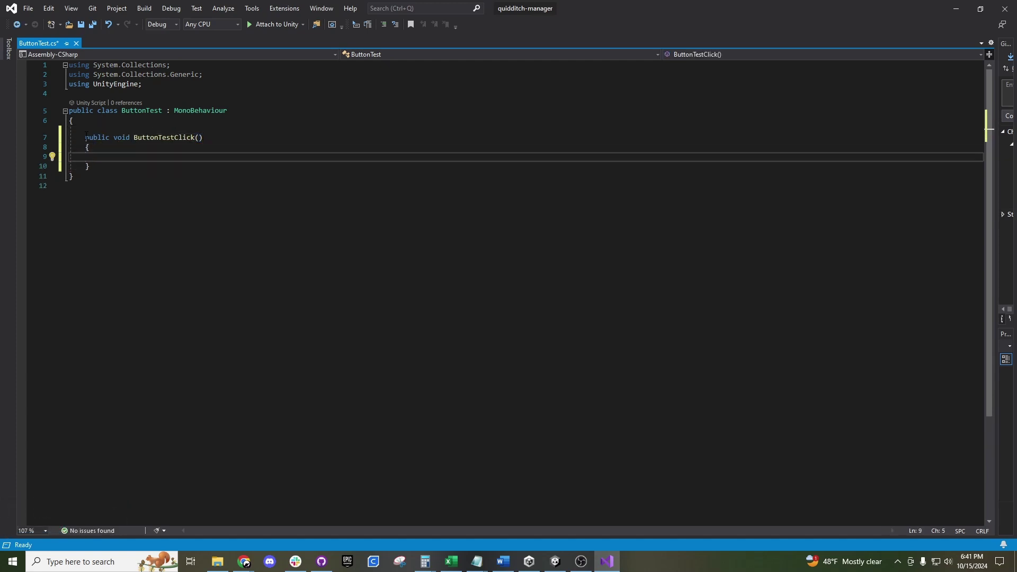
text(print()
text("Button P)
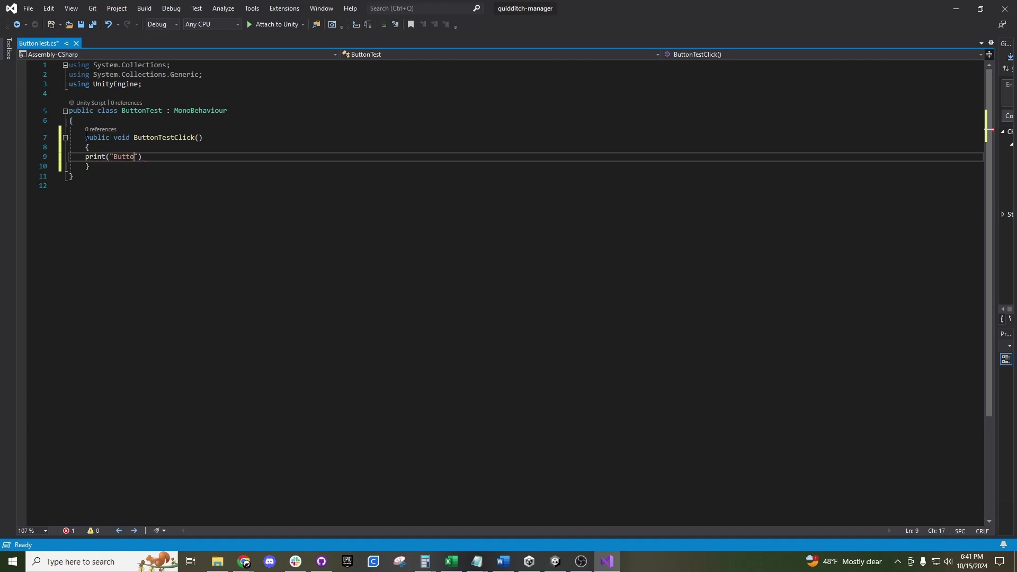
text(ressed");)
key(ctrl+s)
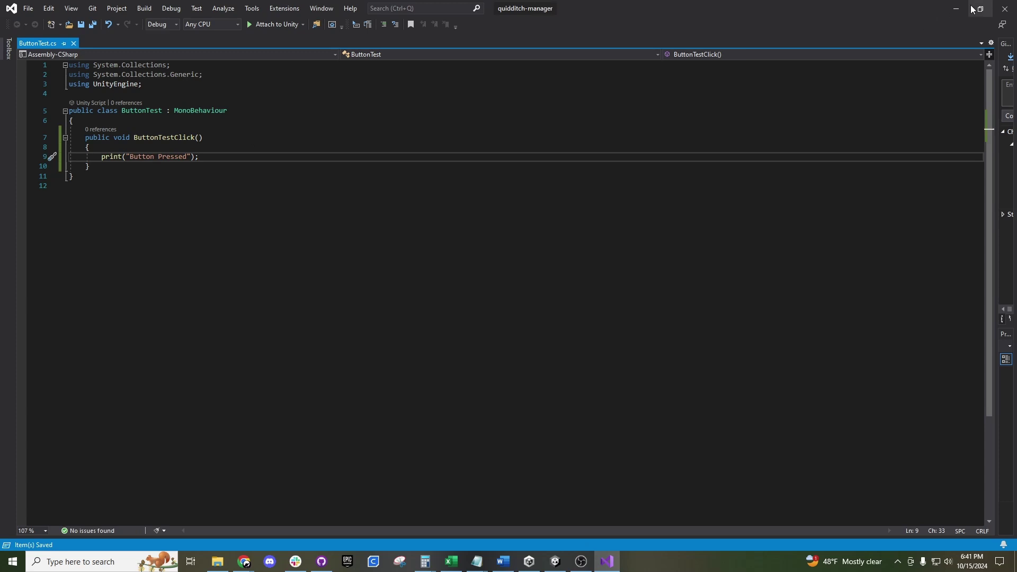
click(956, 11)
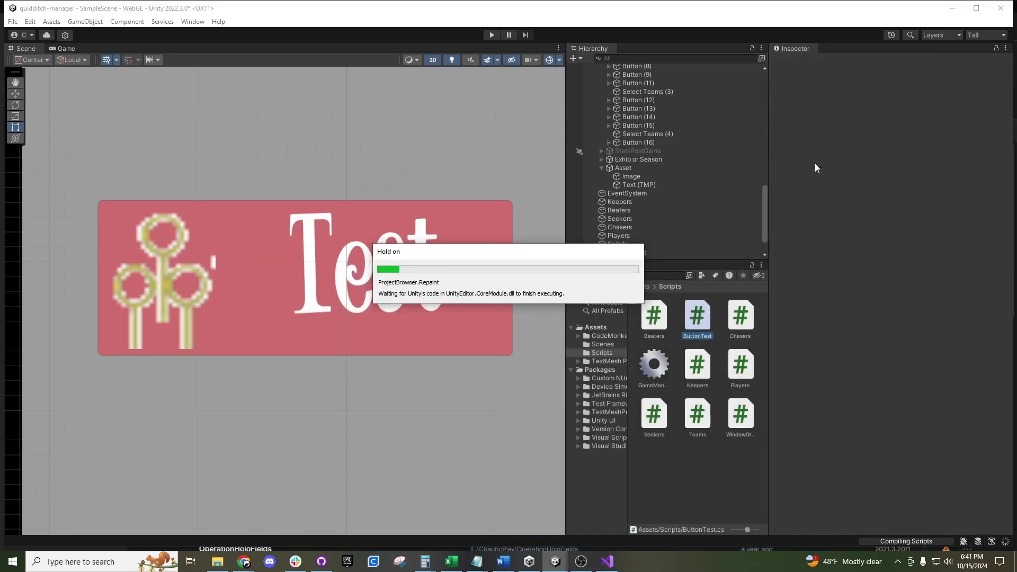
Step: Attach the ButtonTest script to the Asset button
click(640, 167)
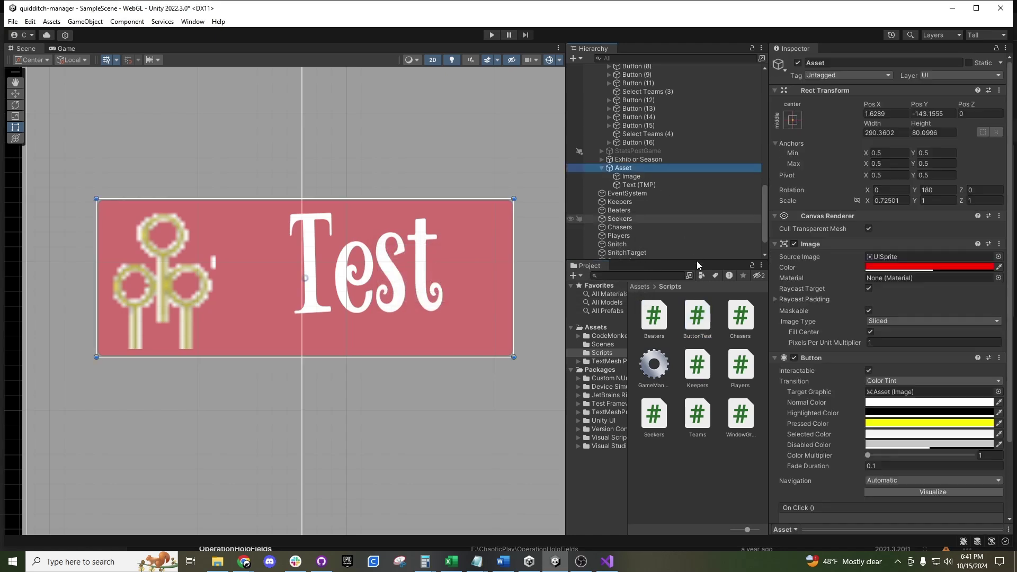
scroll(874, 397, down, 2)
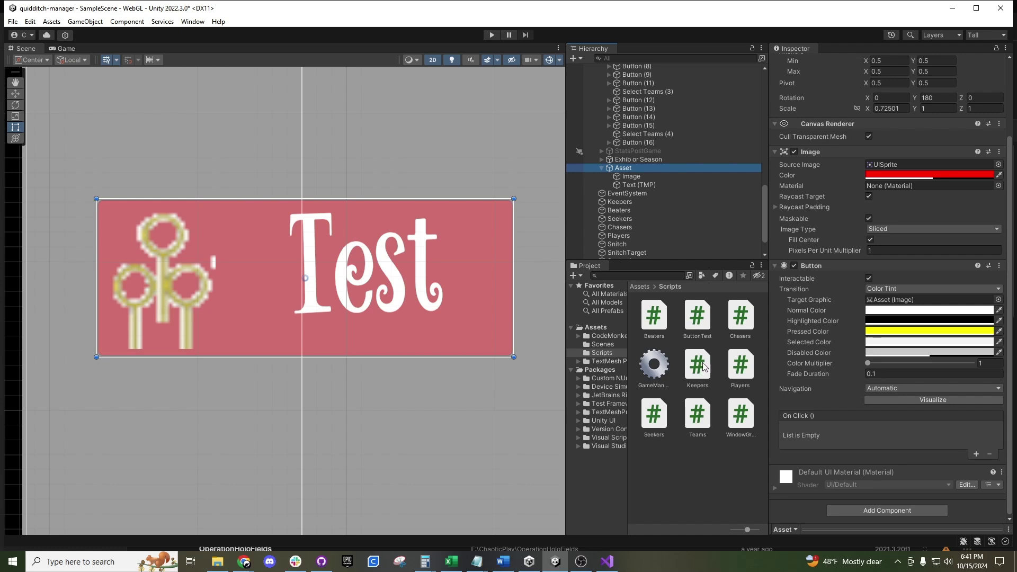
drag(686, 329, 800, 511)
scroll(800, 511, down, 2)
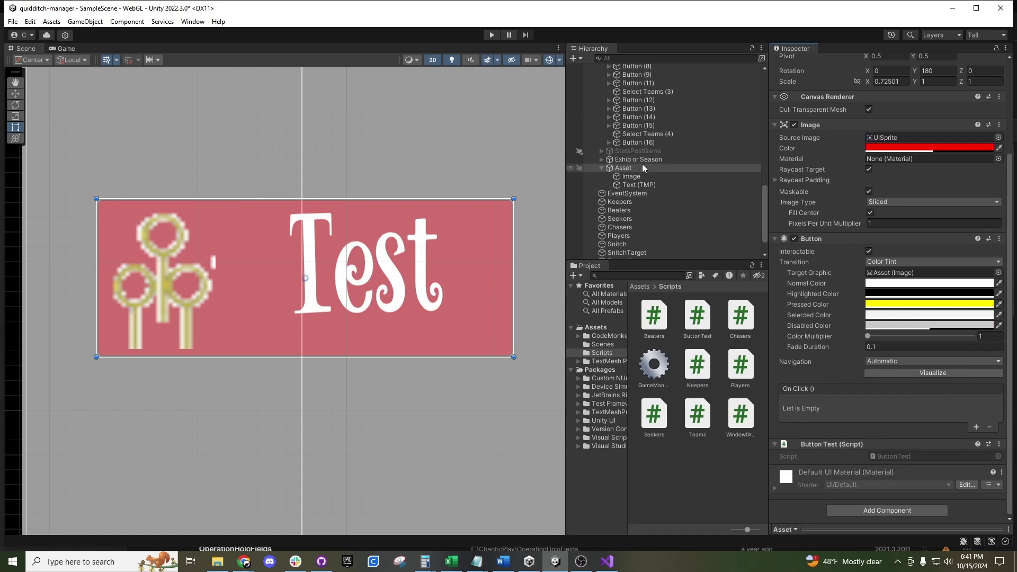
Step: Add an On Click entry calling ButtonTest.ButtonTestClick and enter Play mode
click(976, 427)
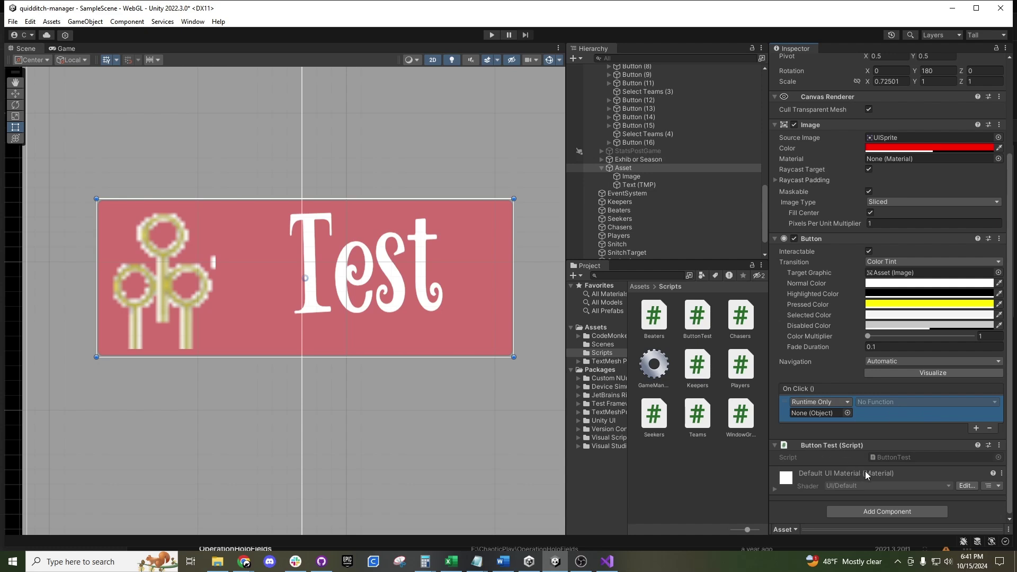
drag(841, 447, 811, 415)
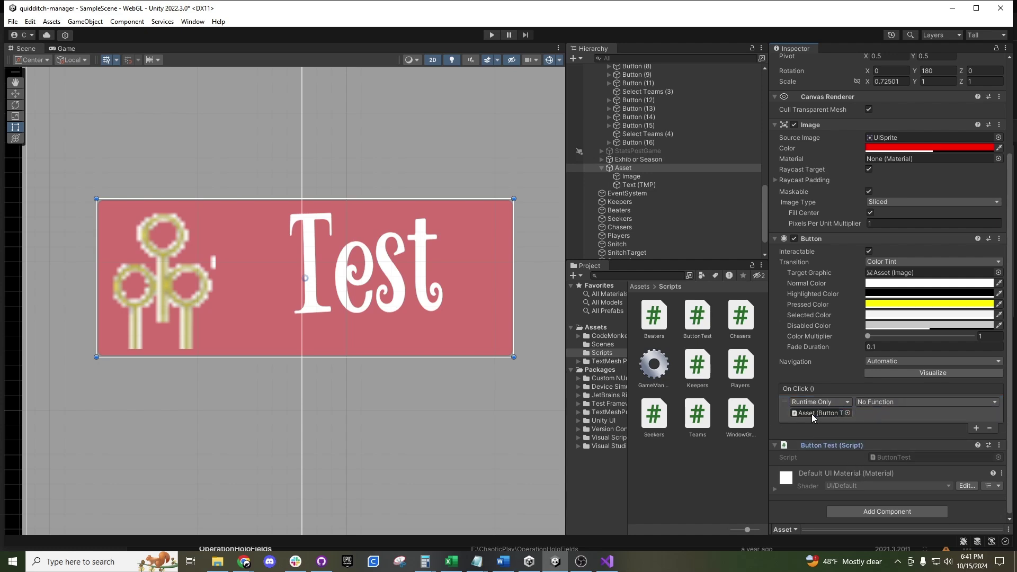
click(873, 401)
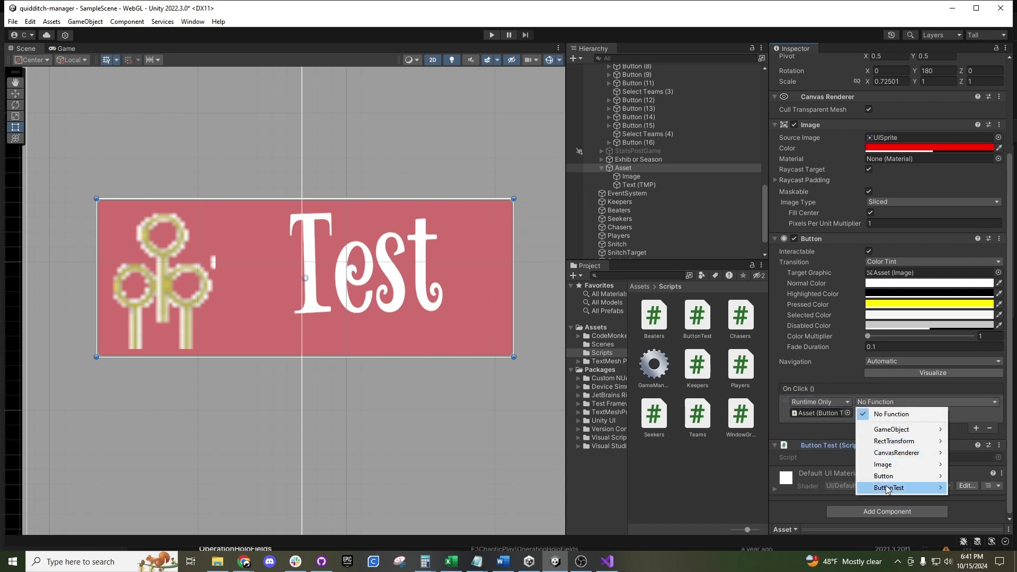
mouse_move(889, 489)
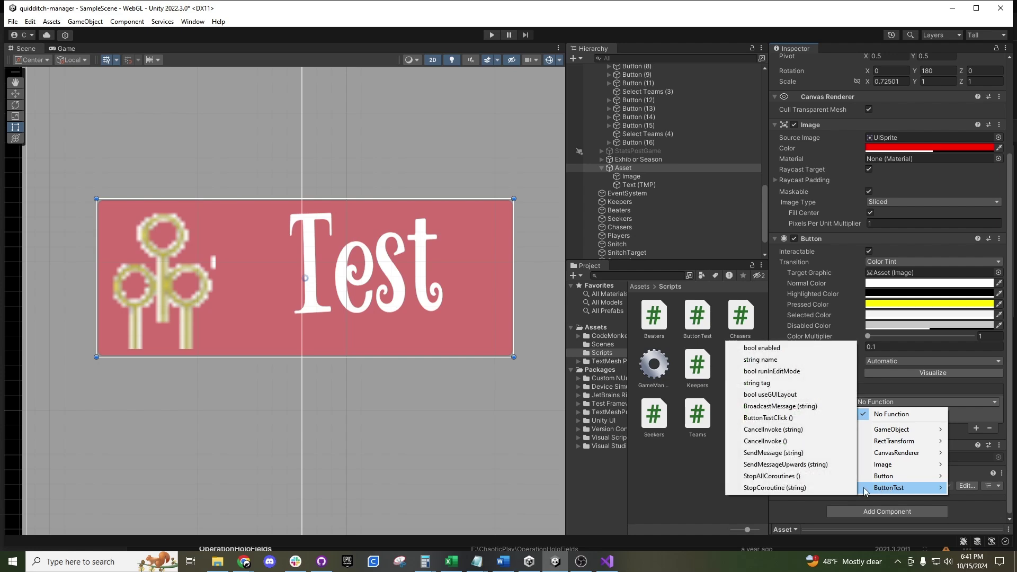
click(751, 419)
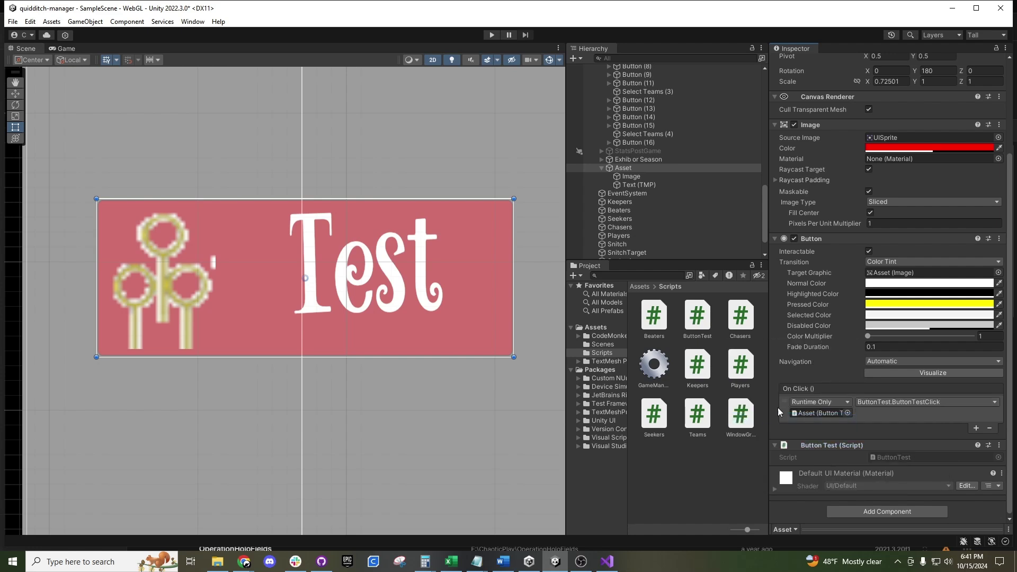
click(492, 35)
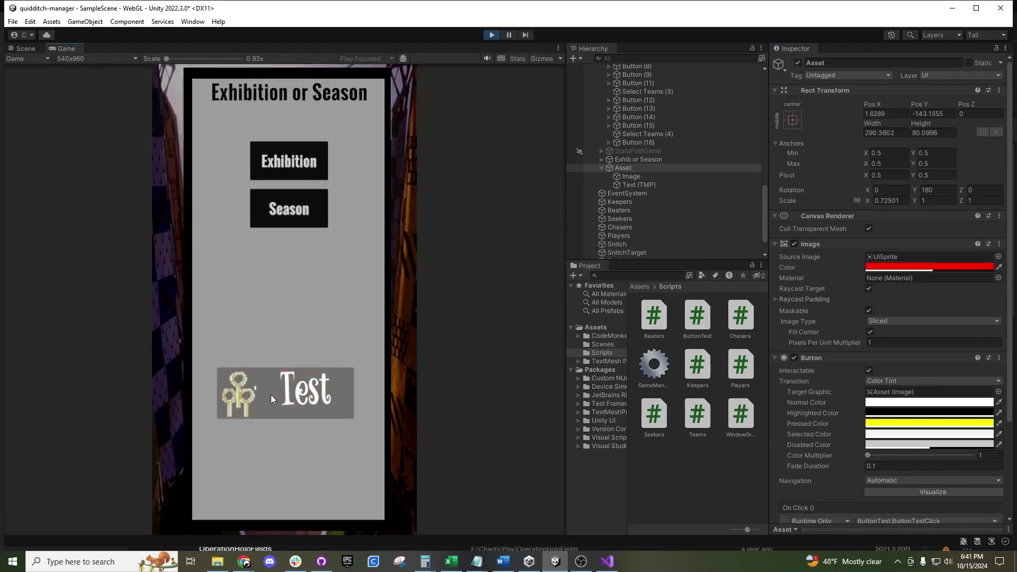
Step: Press the Test button in the Game view and confirm "Button Pressed" in the Console
click(272, 395)
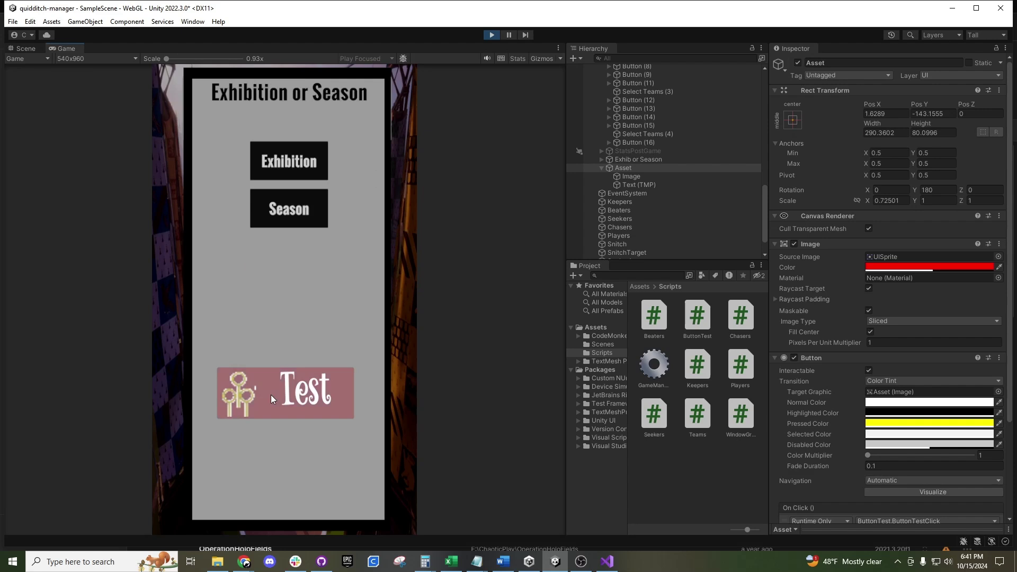
click(69, 538)
click(503, 220)
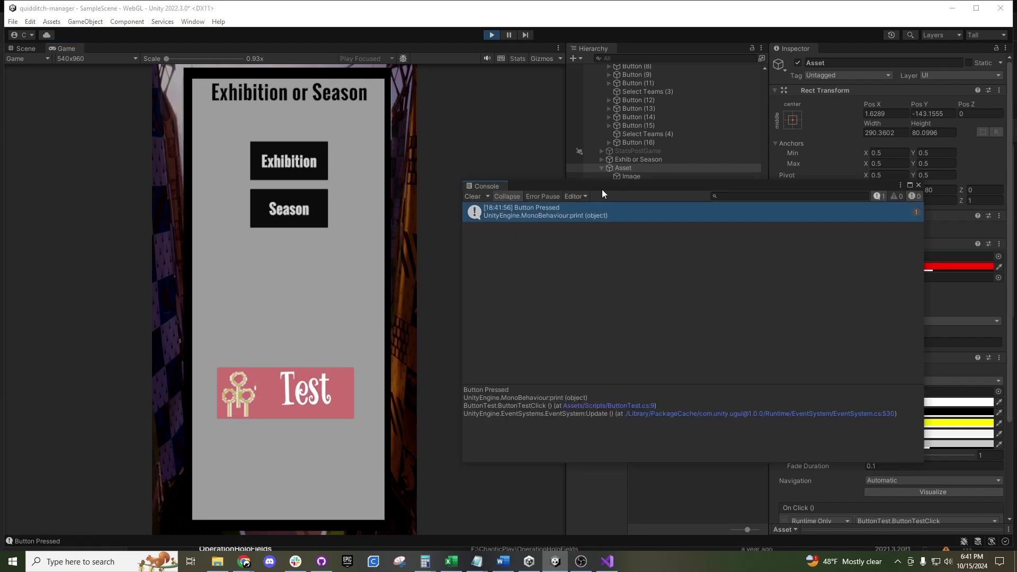
drag(602, 190, 393, 188)
click(711, 184)
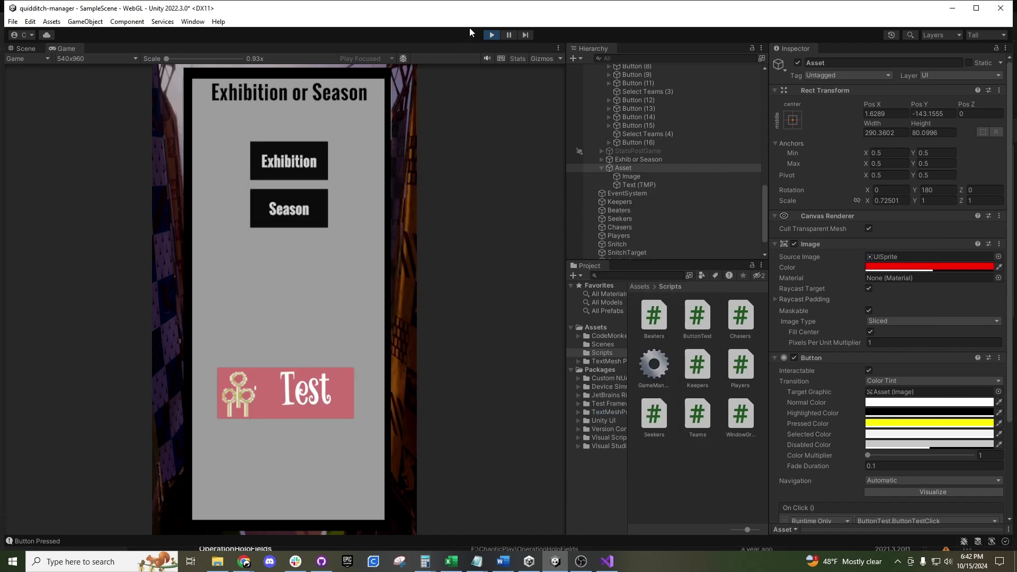
Step: Stop Play mode and remove the Button Test (Script) component from Asset
click(492, 35)
scroll(889, 410, down, 4)
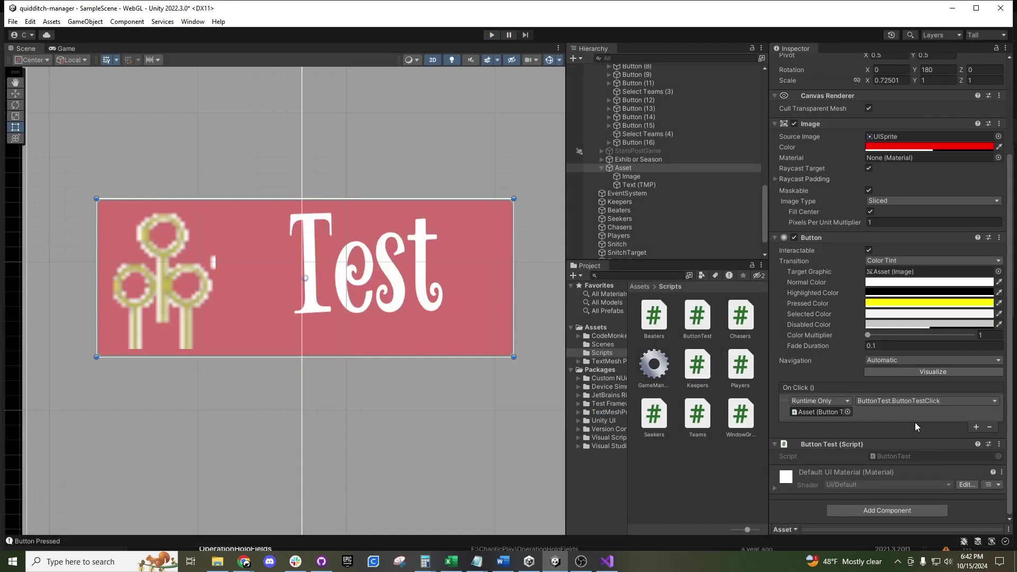
click(1000, 448)
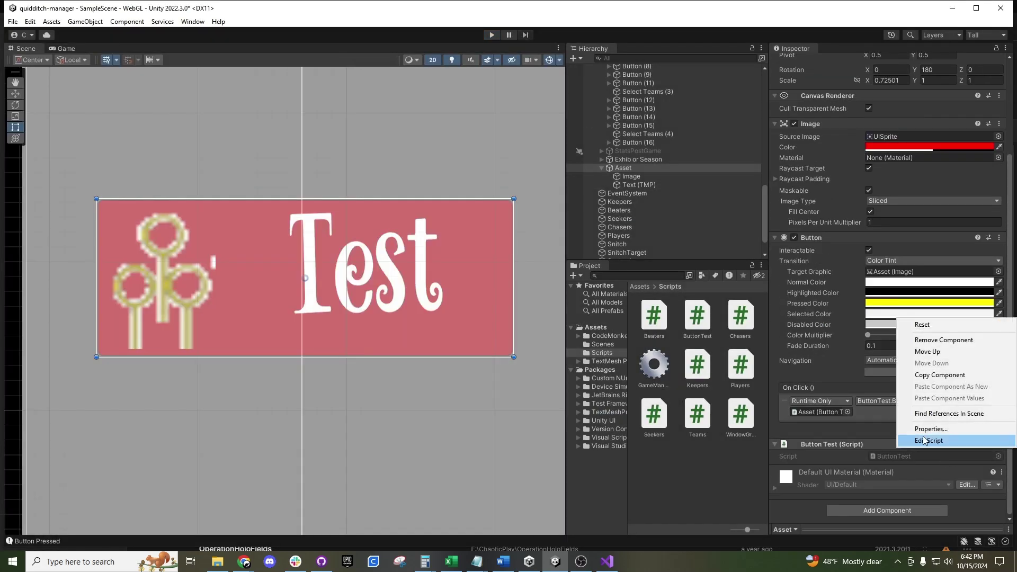
click(928, 340)
scroll(640, 159, up, 4)
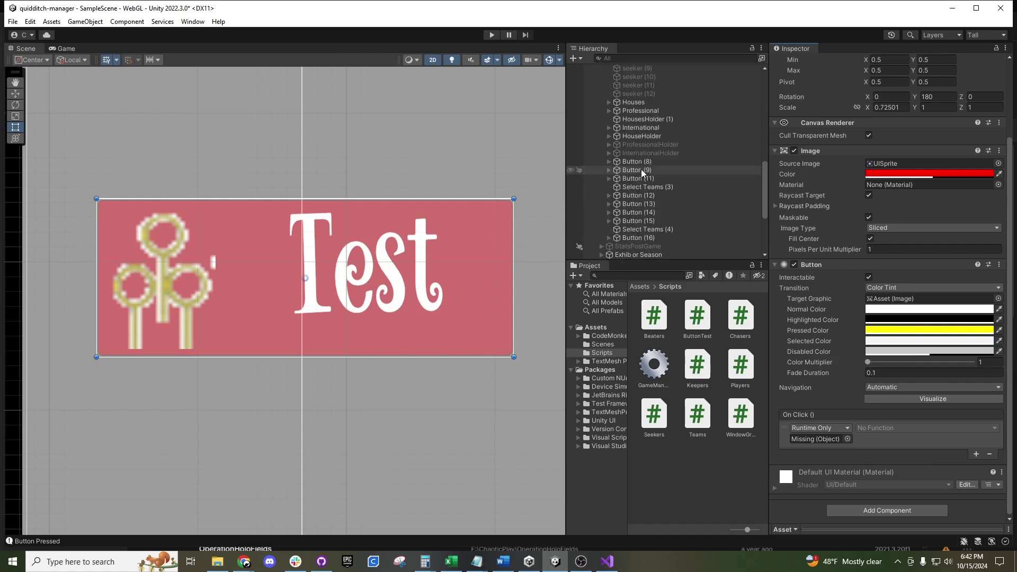
Step: Attach the ButtonTest script to the International object
click(641, 127)
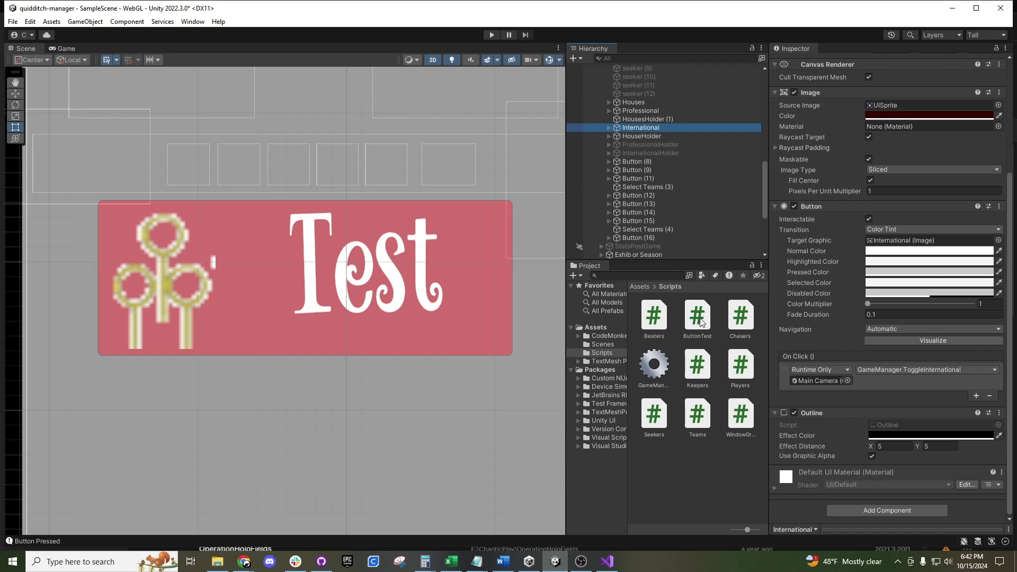
drag(701, 322, 803, 511)
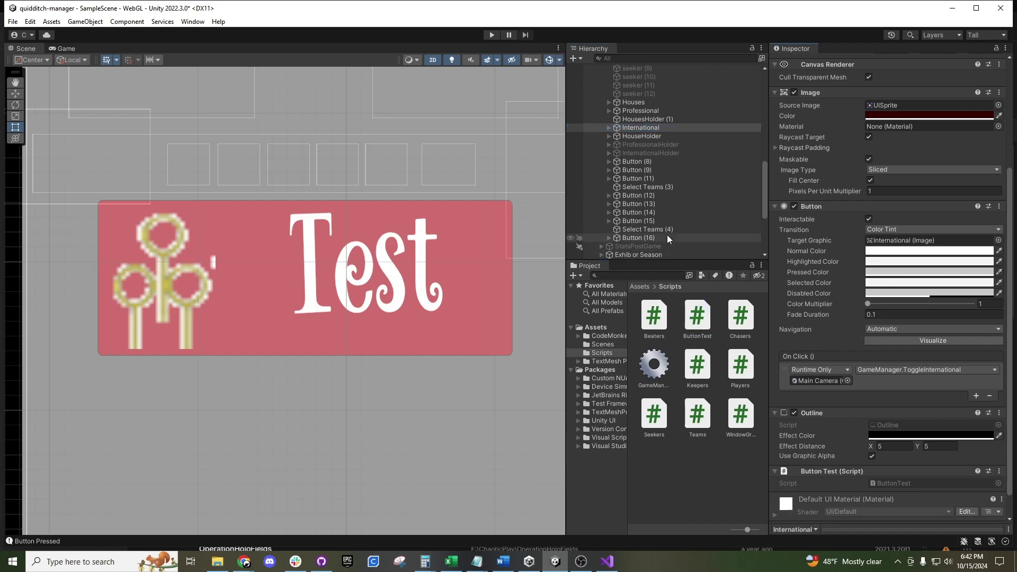
scroll(656, 201, down, 4)
scroll(656, 201, down, 1)
Step: Point Asset's On Click to International's ButtonTest.ButtonTestClick
click(631, 168)
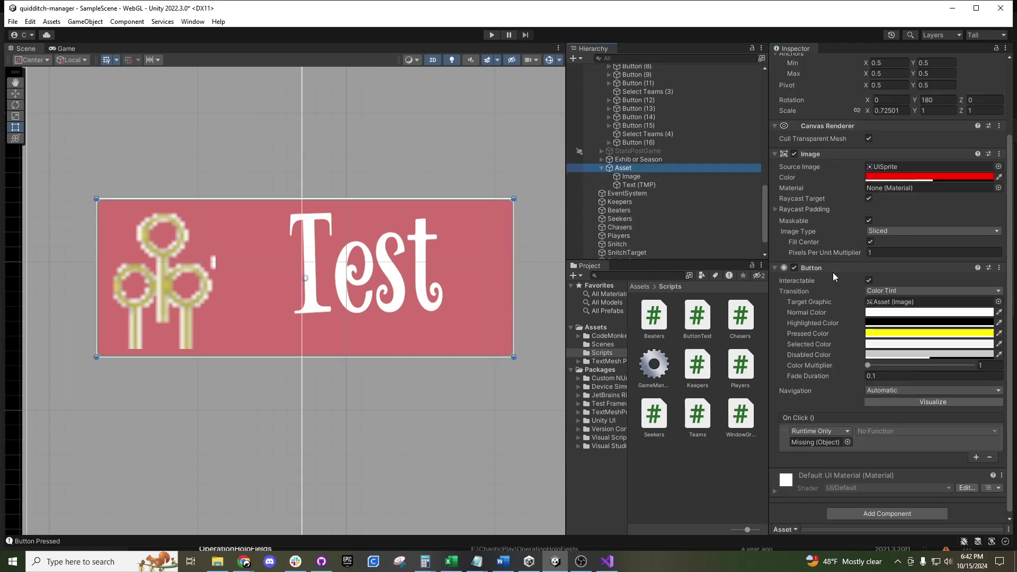
scroll(688, 188, up, 4)
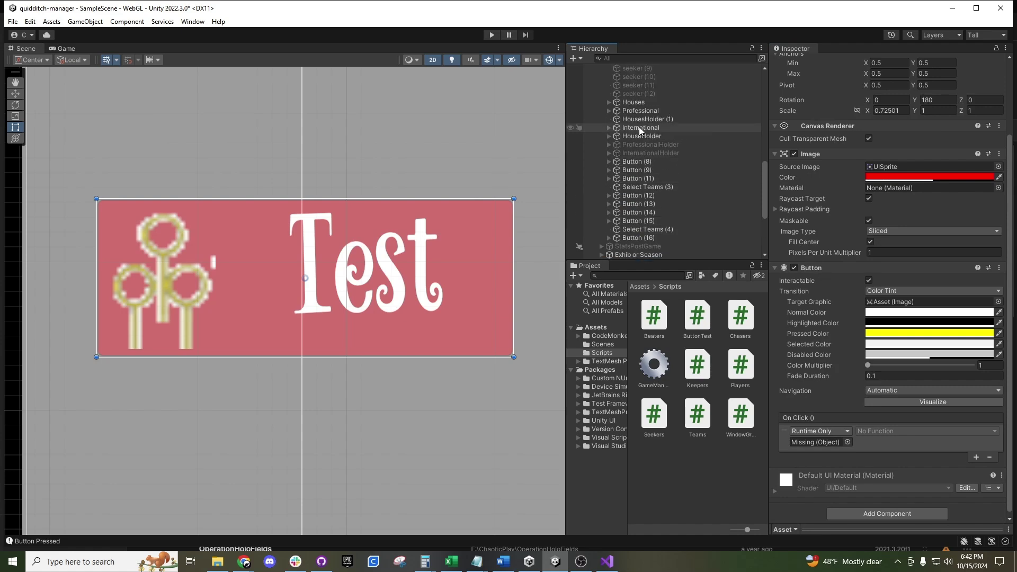
drag(641, 128, 818, 447)
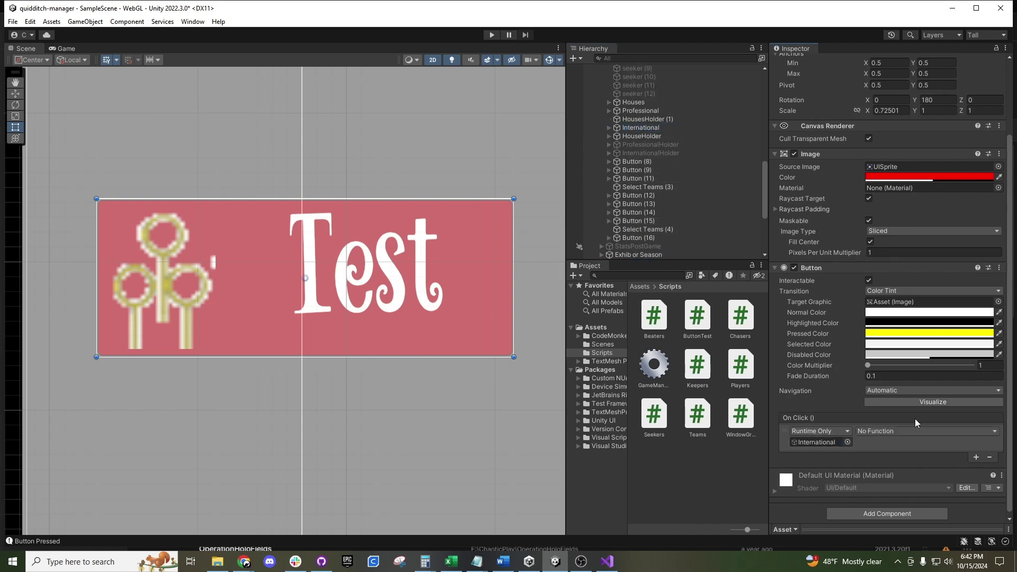
click(908, 435)
mouse_move(900, 528)
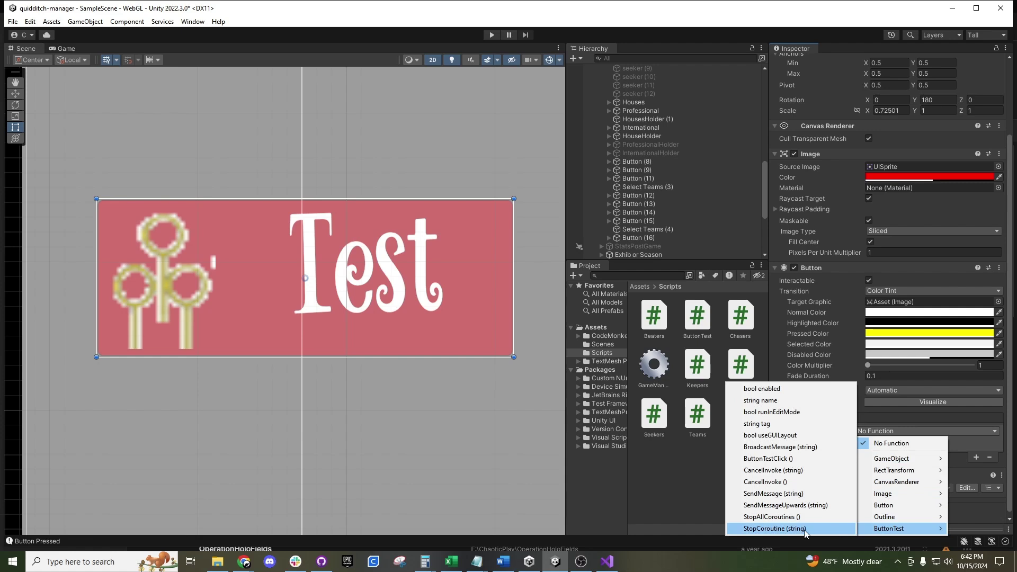
click(789, 459)
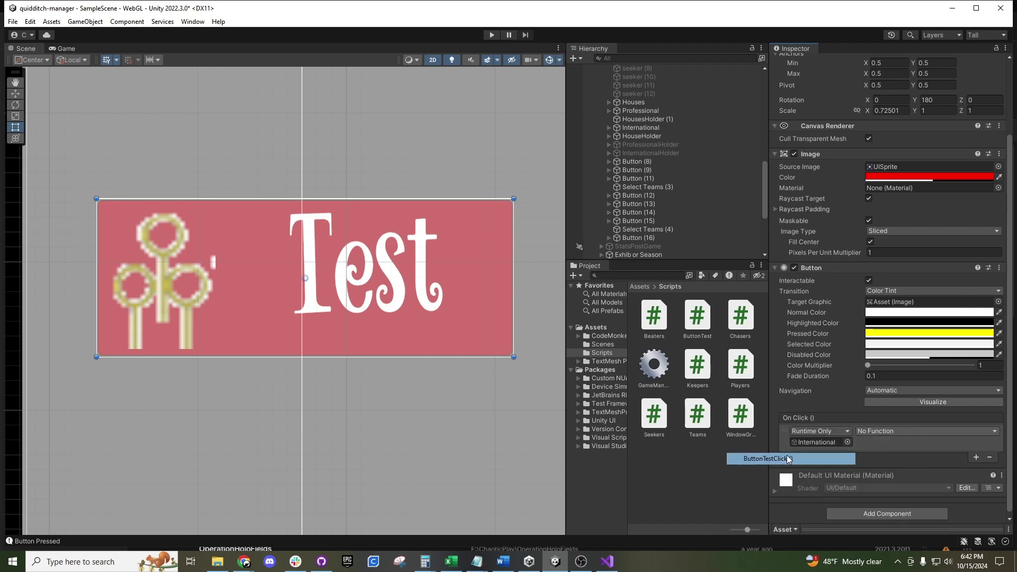
Step: Rerun the scene, press Test, confirm "Button Pressed" in the Console, then stop
click(489, 35)
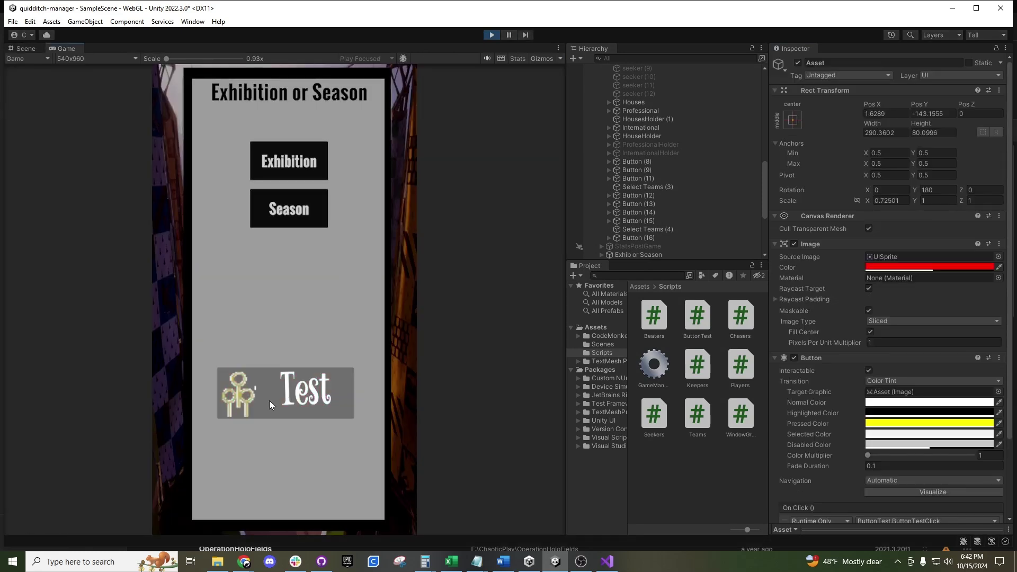
click(268, 400)
click(93, 543)
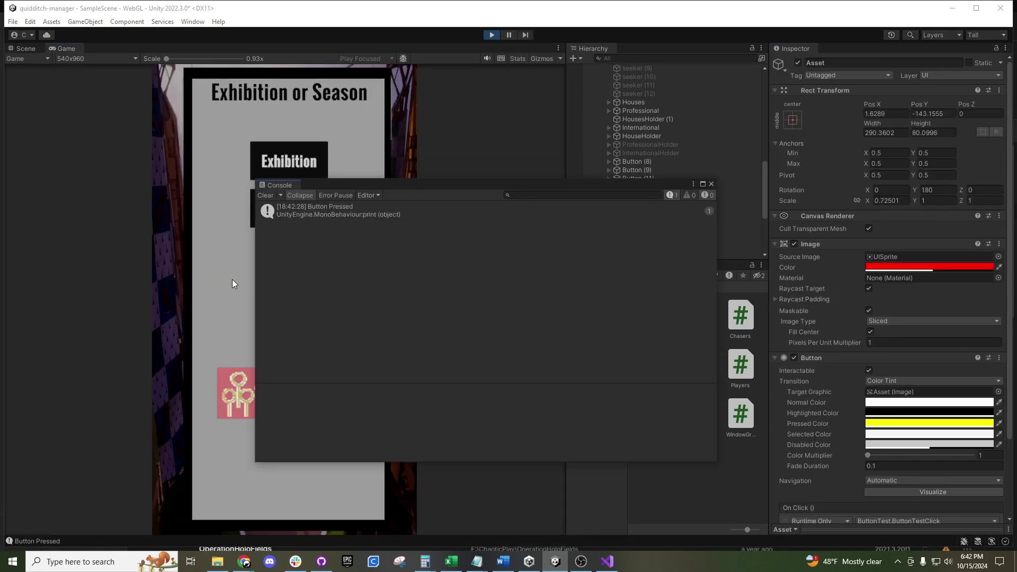
click(339, 207)
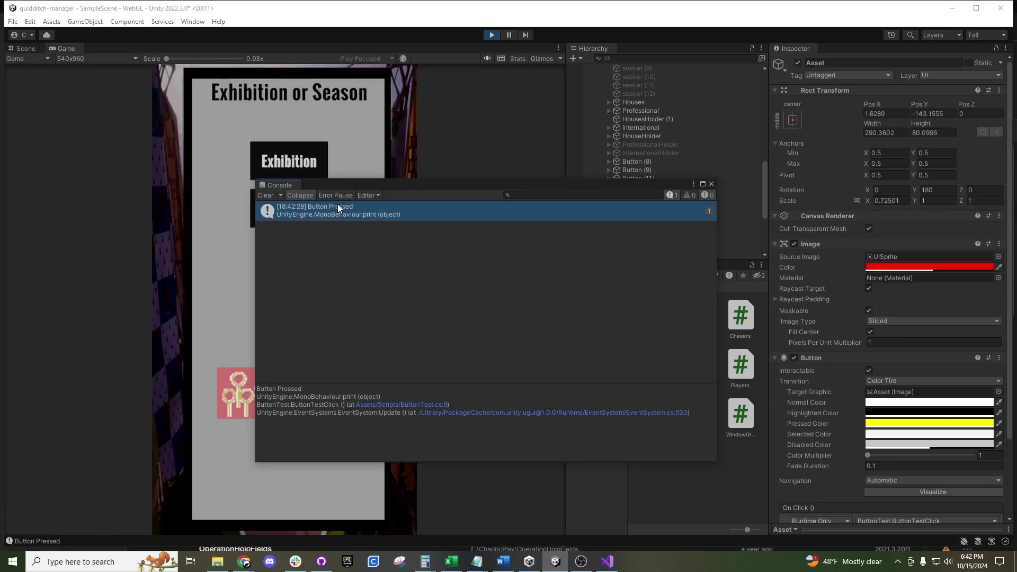
click(712, 184)
click(492, 35)
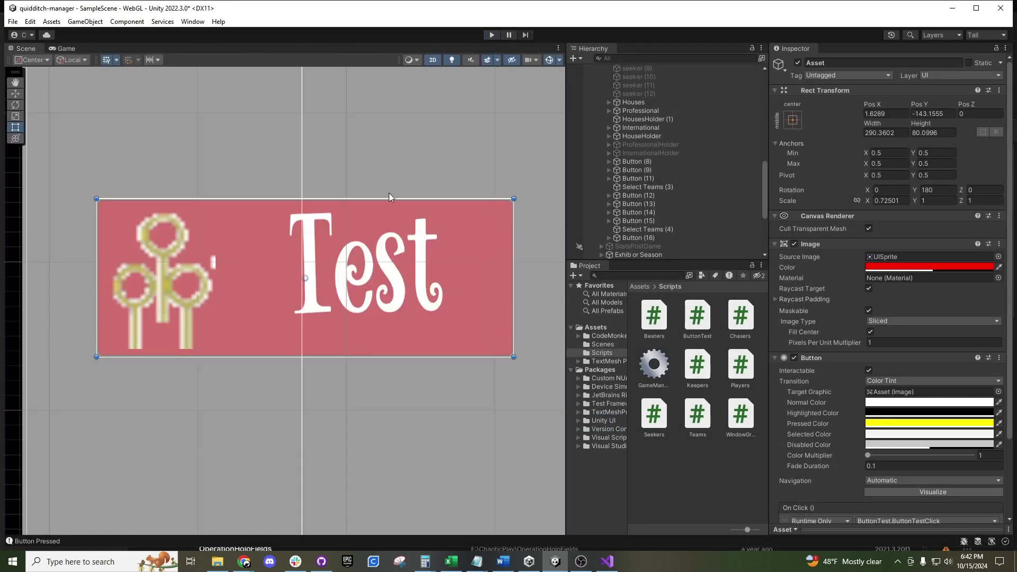
Step: Frame the Scene view around the Test button and switch to the Rect tool
scroll(389, 193, down, 6)
scroll(352, 225, down, 1)
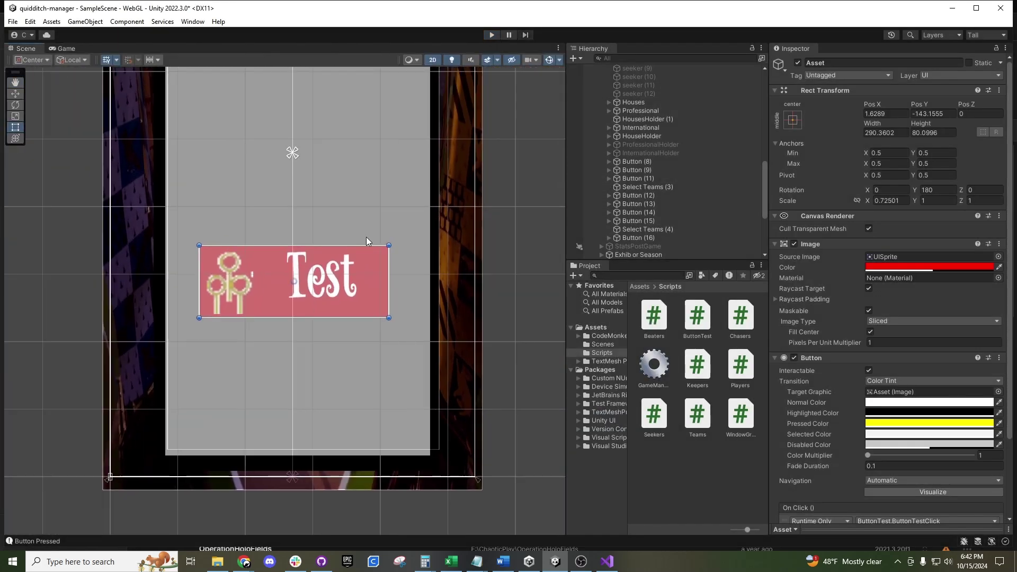
drag(351, 225, 348, 262)
scroll(373, 209, up, 1)
key(t)
scroll(348, 262, up, 1)
scroll(641, 132, down, 5)
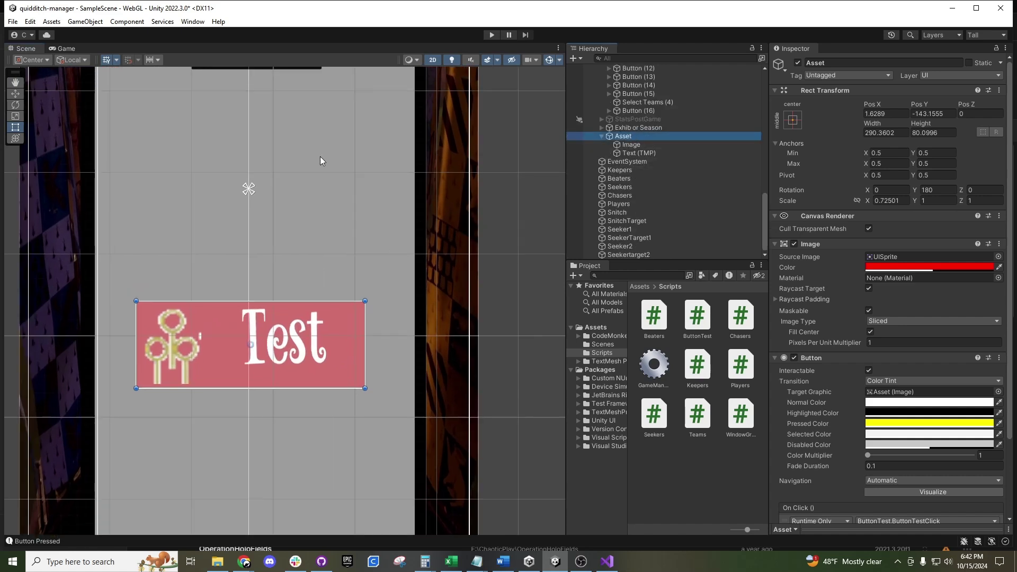
Step: Using Ctrl+6, create an animation clip named 'anim' for Asset and move the Animation window aside
click(296, 256)
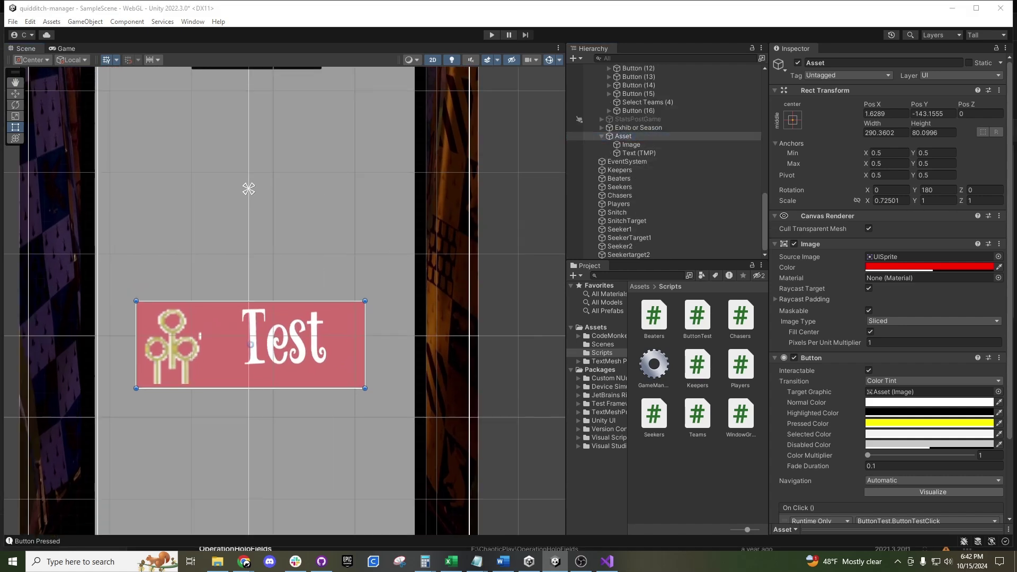
key(ctrl+6)
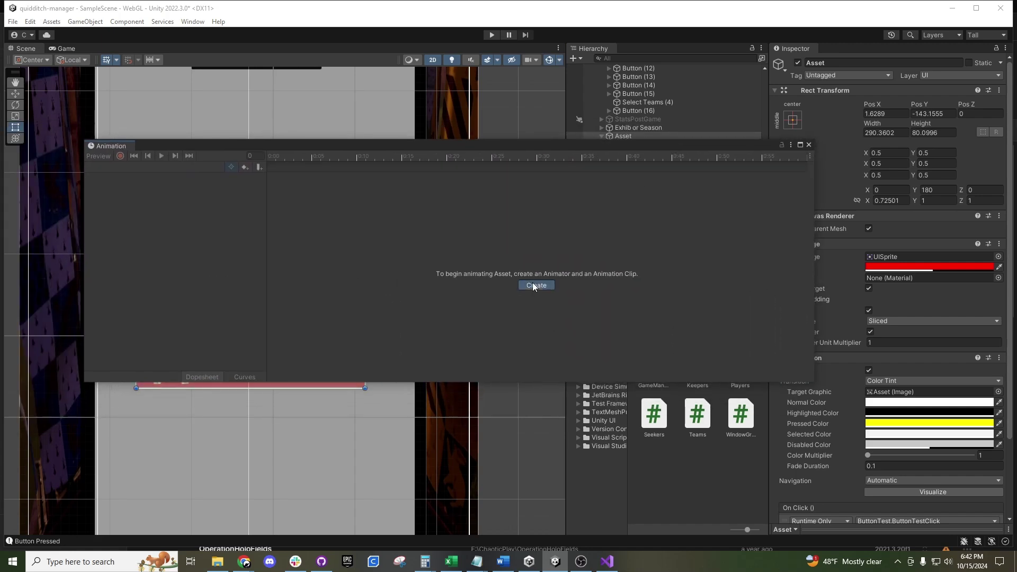
click(532, 285)
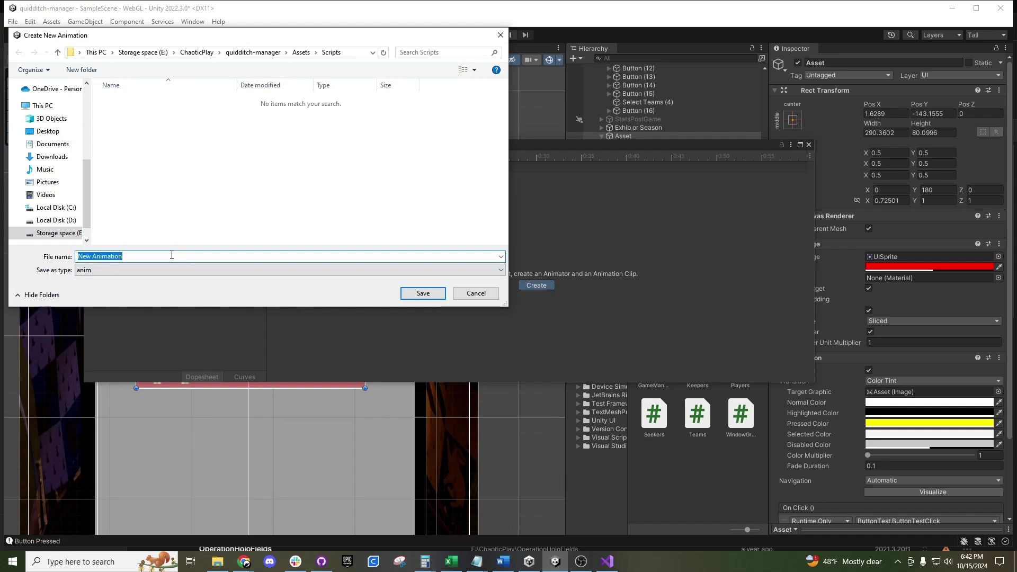
text(anim)
key(Return)
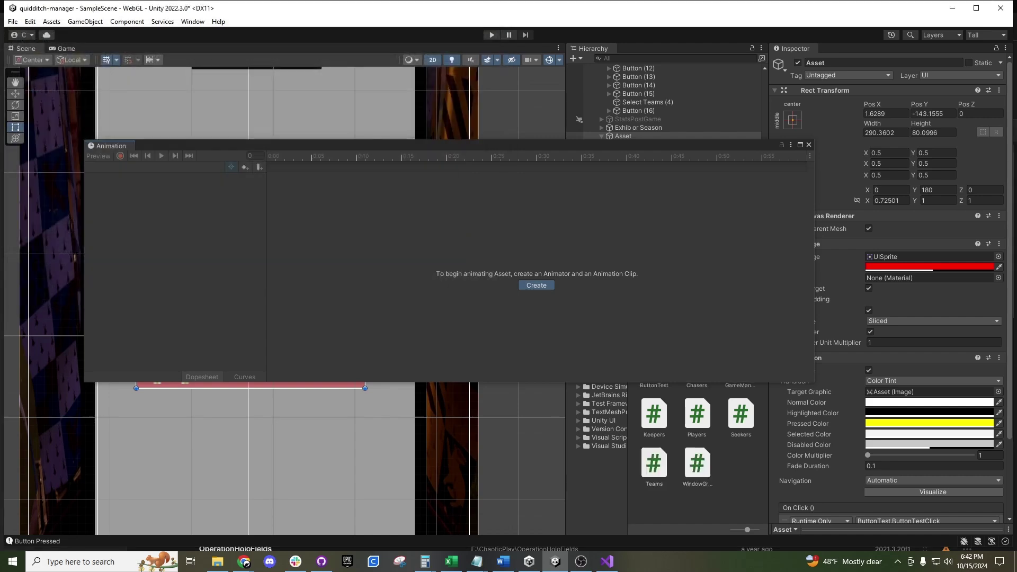
drag(382, 139, 459, 188)
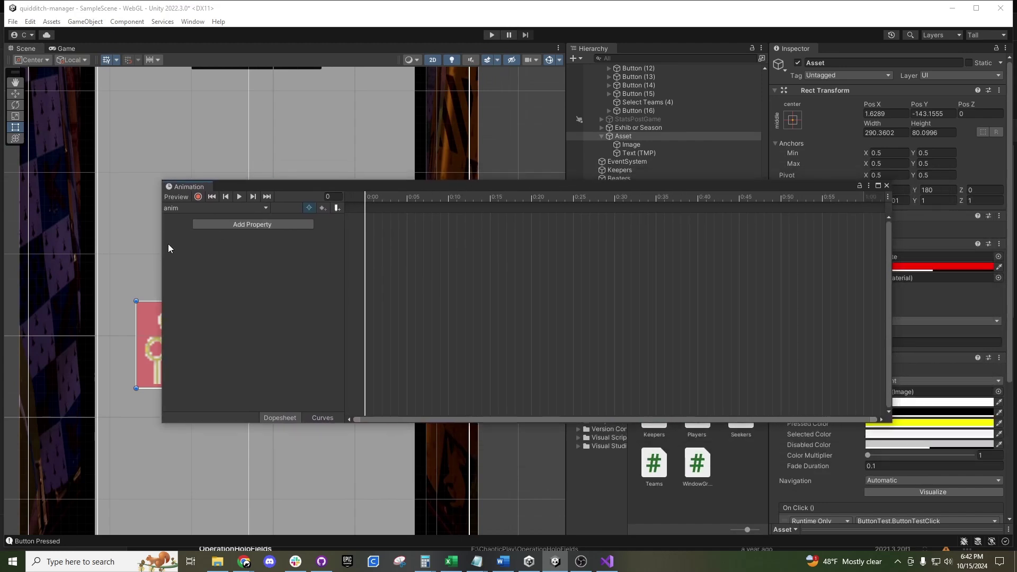
Step: Resize and reposition the Animation window and turn on keyframe recording
drag(164, 246, 439, 246)
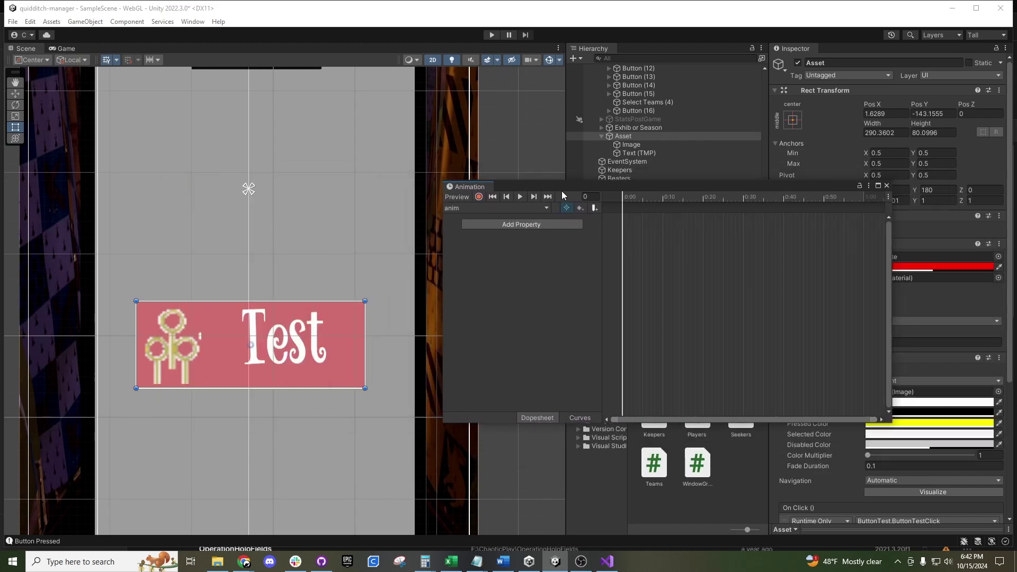
drag(561, 190, 575, 272)
click(470, 257)
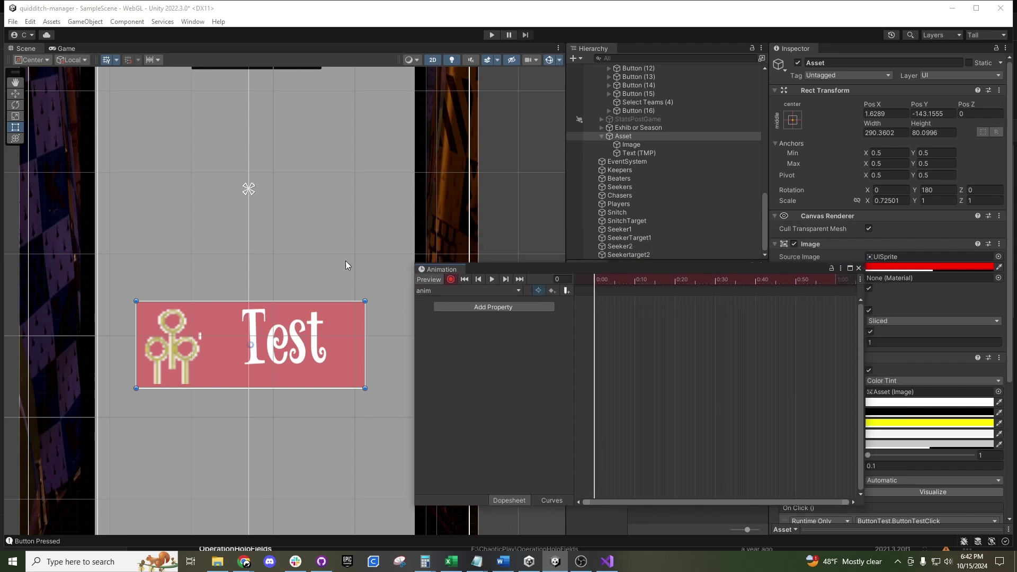
scroll(293, 285, down, 1)
scroll(293, 285, down, 1)
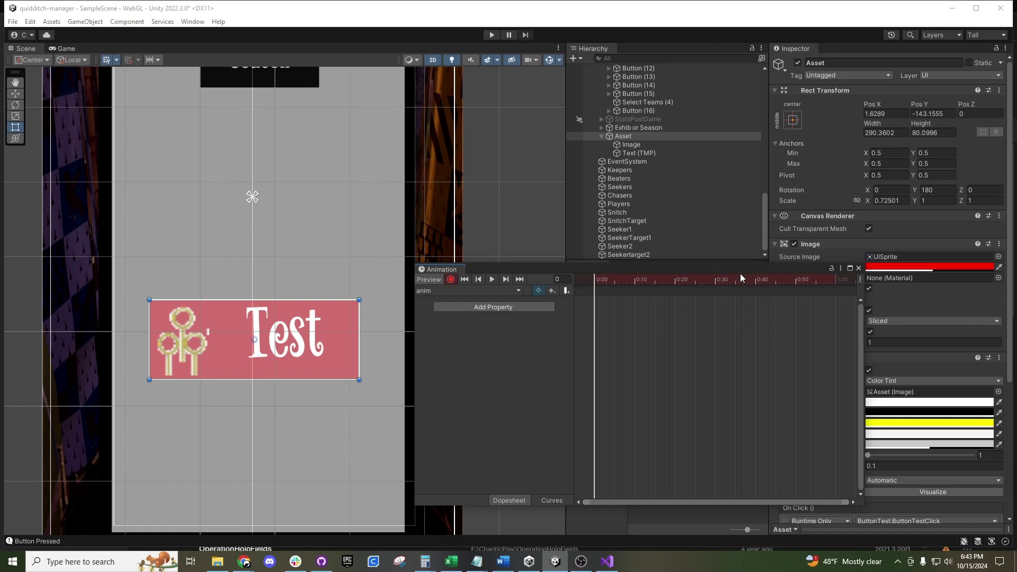
drag(740, 273, 698, 274)
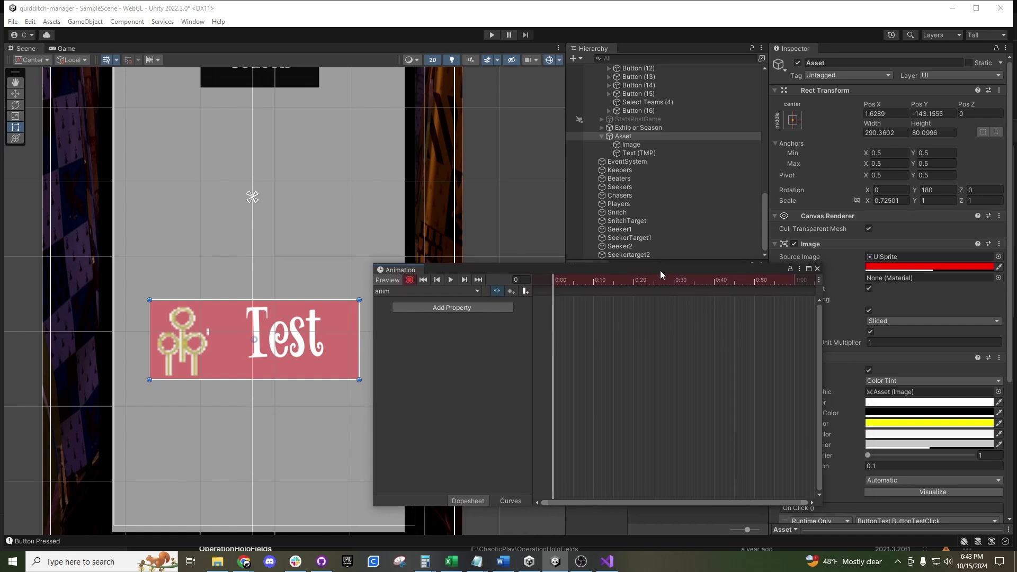
scroll(583, 321, down, 4)
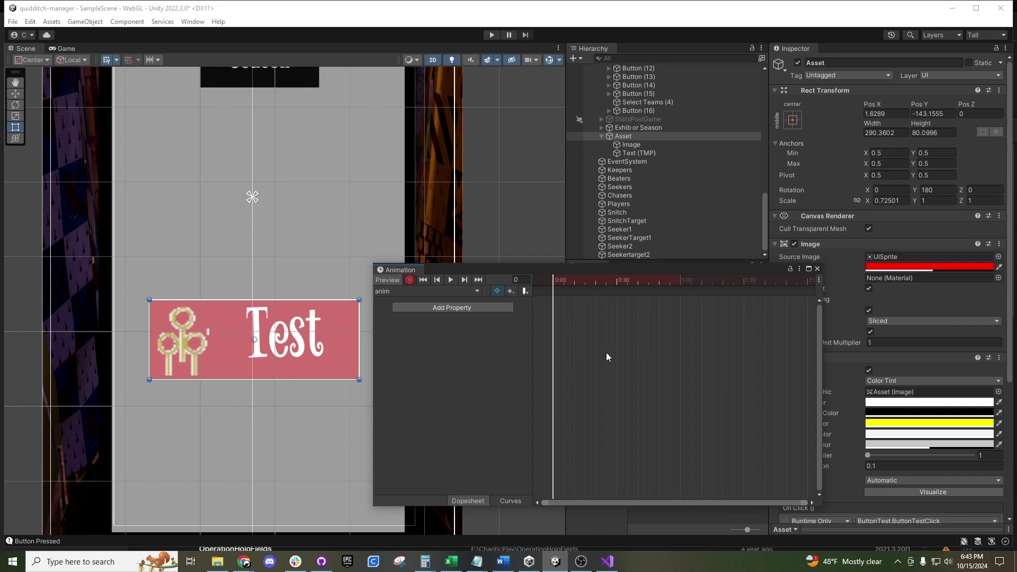
scroll(574, 330, down, 3)
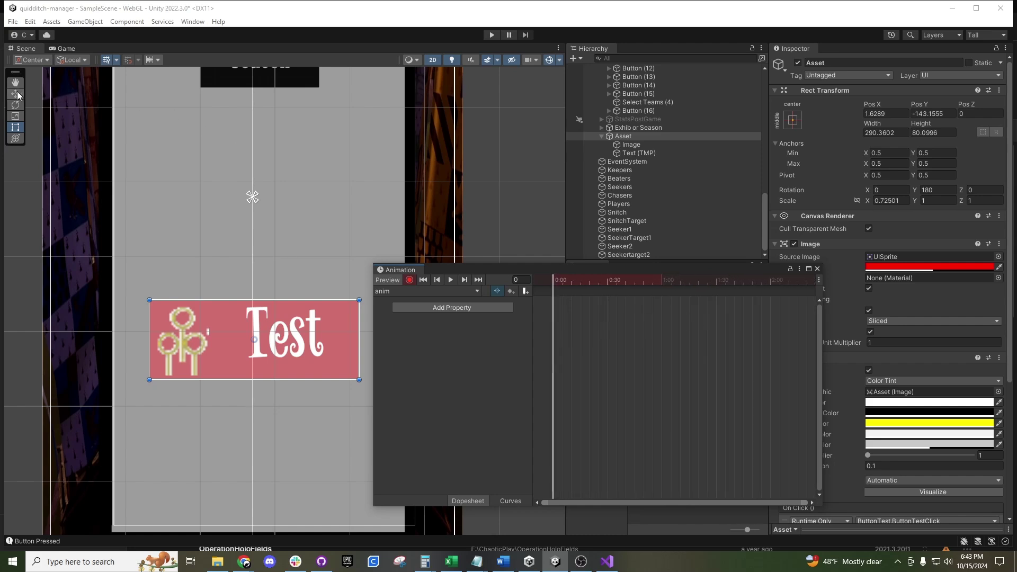
Step: Key the button lower at frame 0, then higher with Image alpha 0 at frame 90
drag(230, 345, 230, 354)
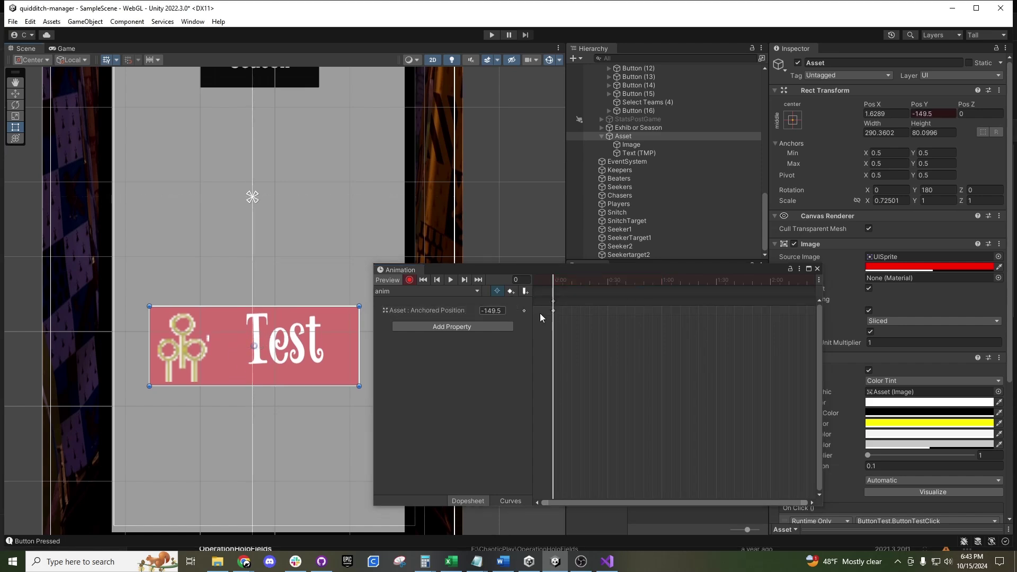
scroll(687, 341, down, 2)
drag(554, 281, 694, 291)
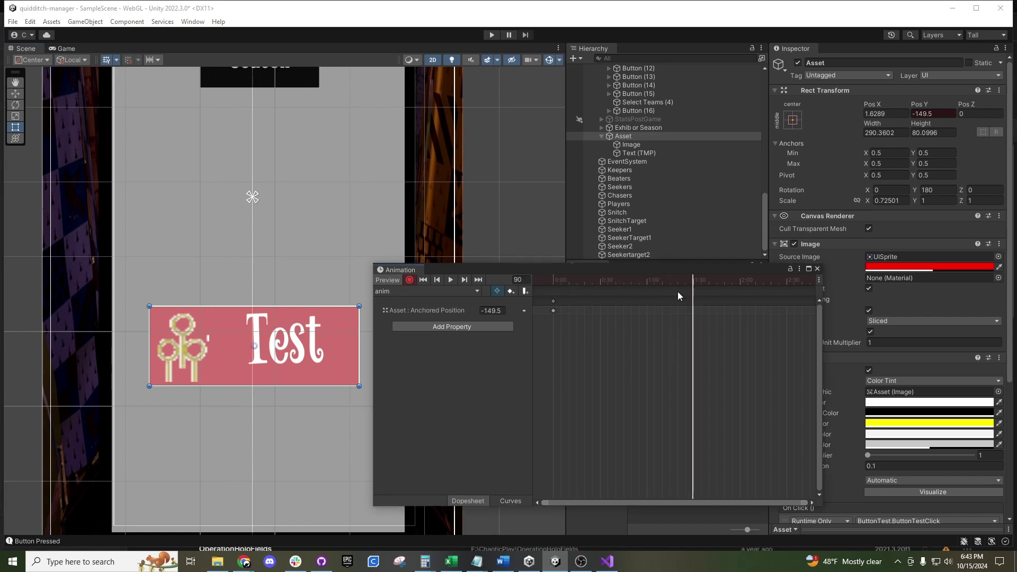
drag(231, 350, 224, 201)
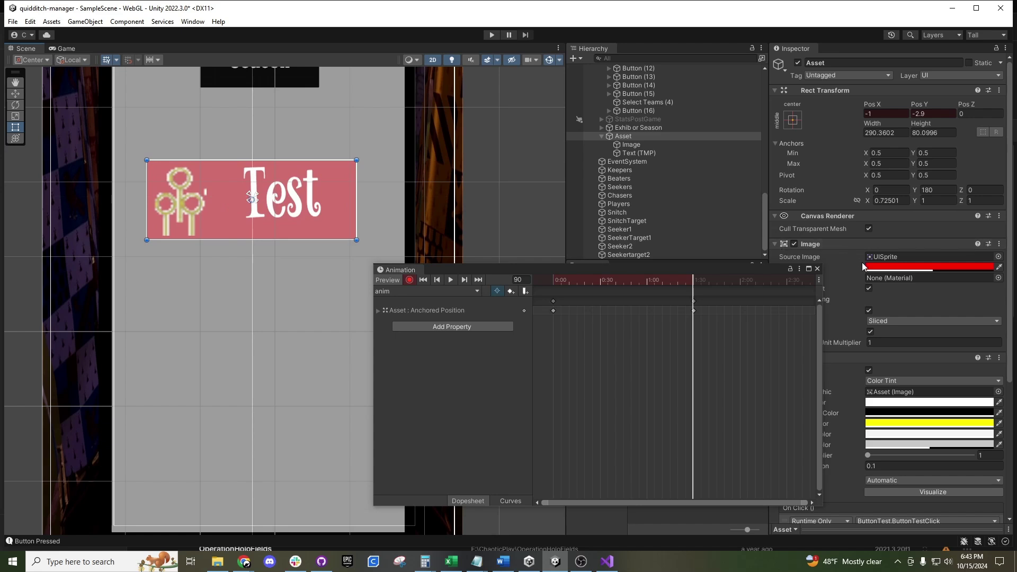
click(948, 267)
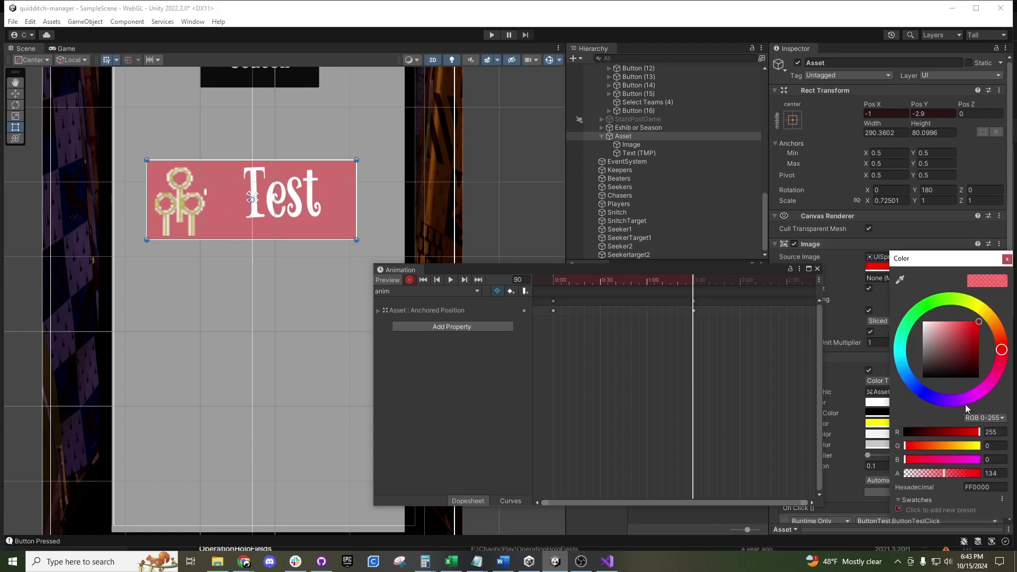
drag(967, 471, 841, 462)
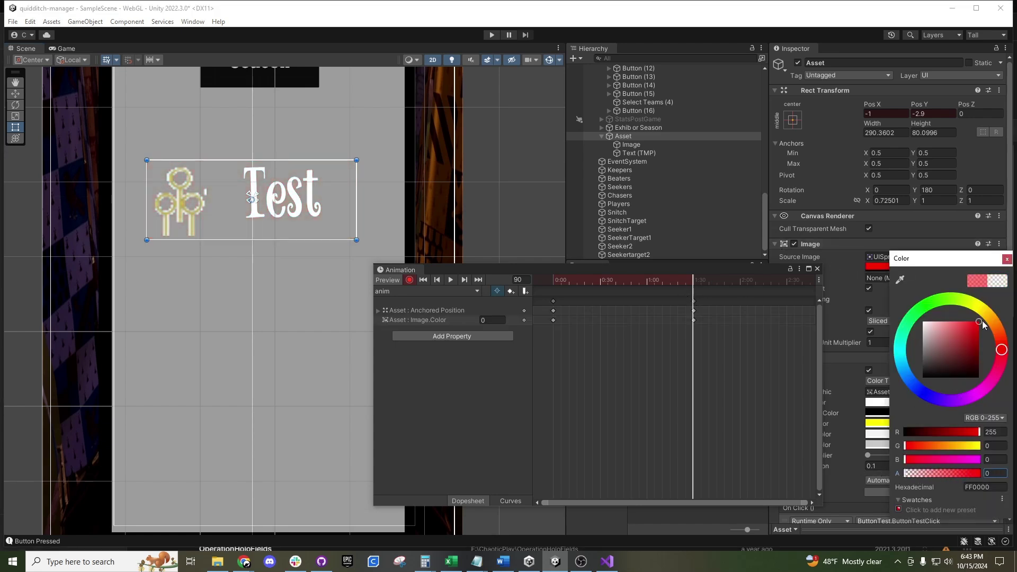
click(1007, 259)
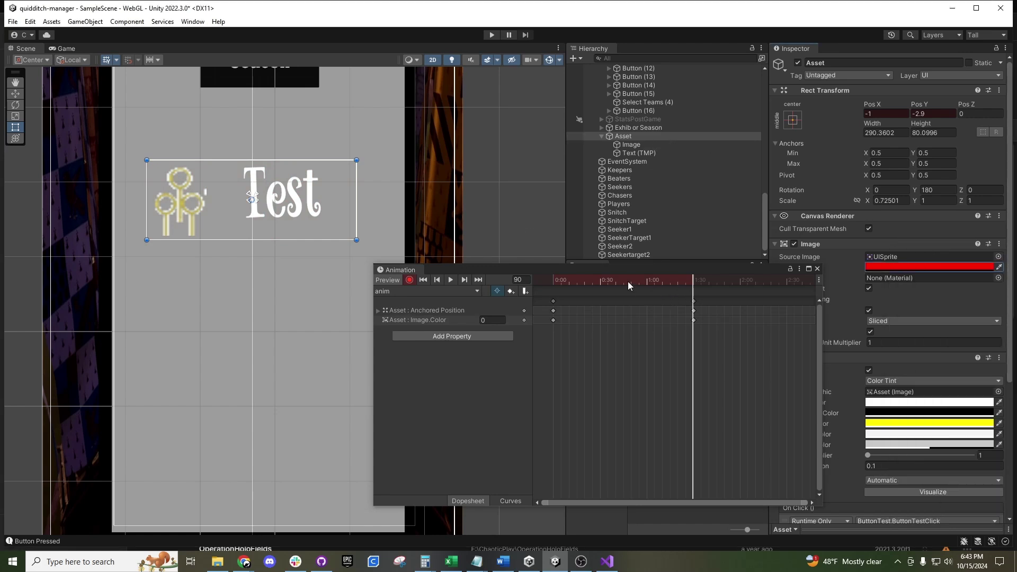
Step: Preview the rise-and-fade animation from the start, then close the Animation window
drag(629, 286, 521, 284)
click(453, 281)
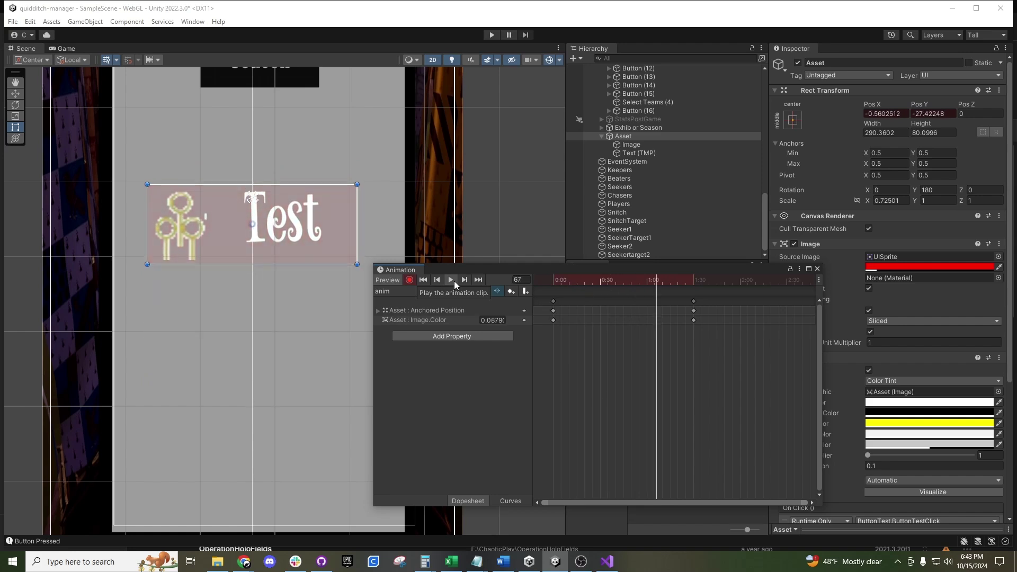
click(453, 281)
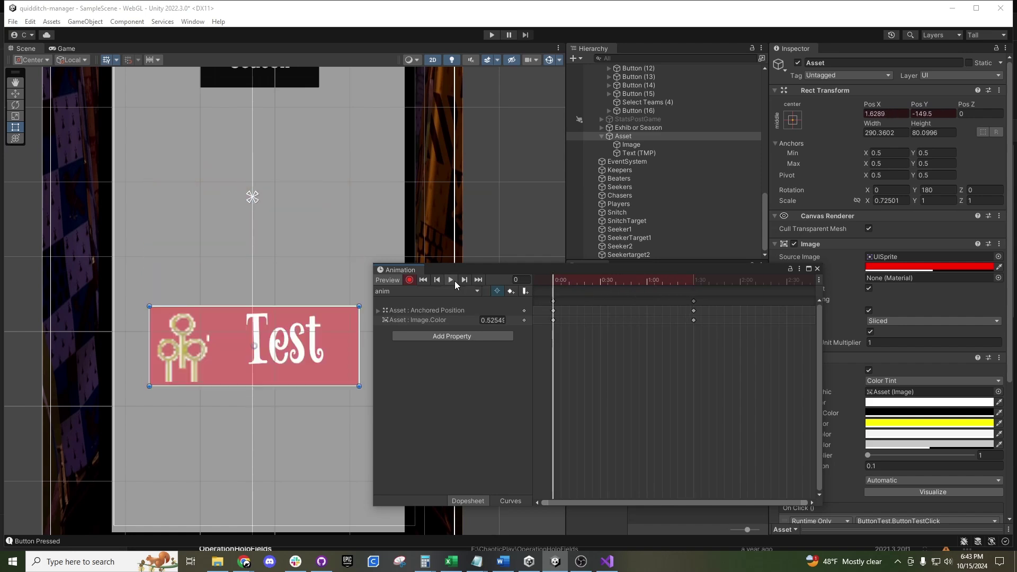
click(817, 268)
scroll(864, 339, down, 5)
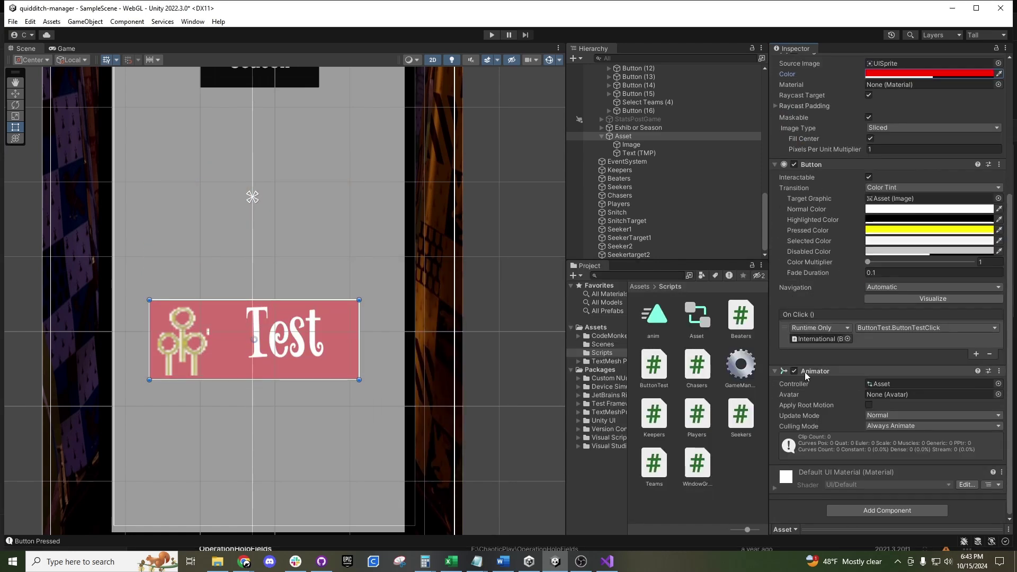
Step: Open the Asset animator controller's graph and place the anim state beside Entry
click(891, 382)
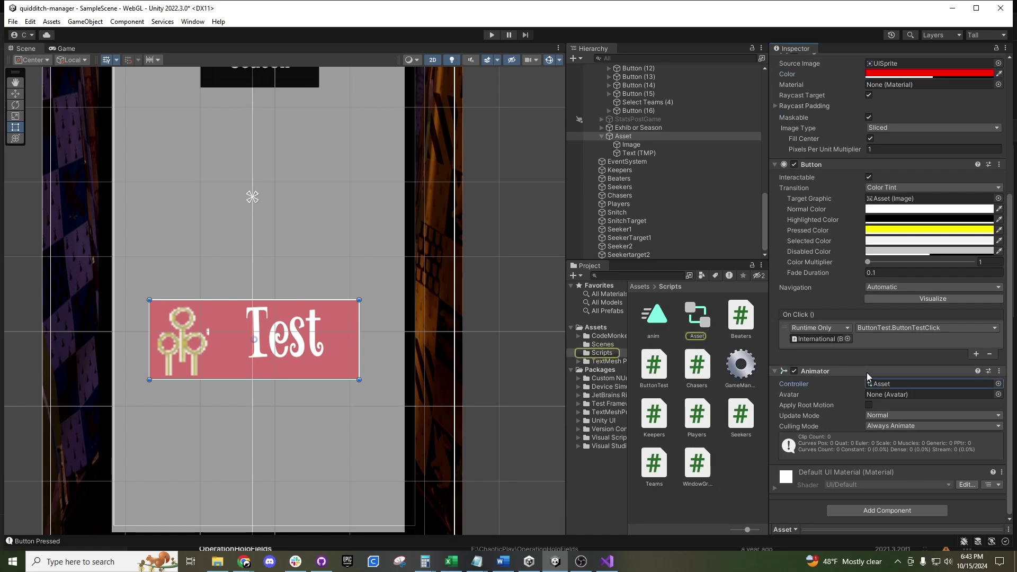
click(701, 323)
click(659, 320)
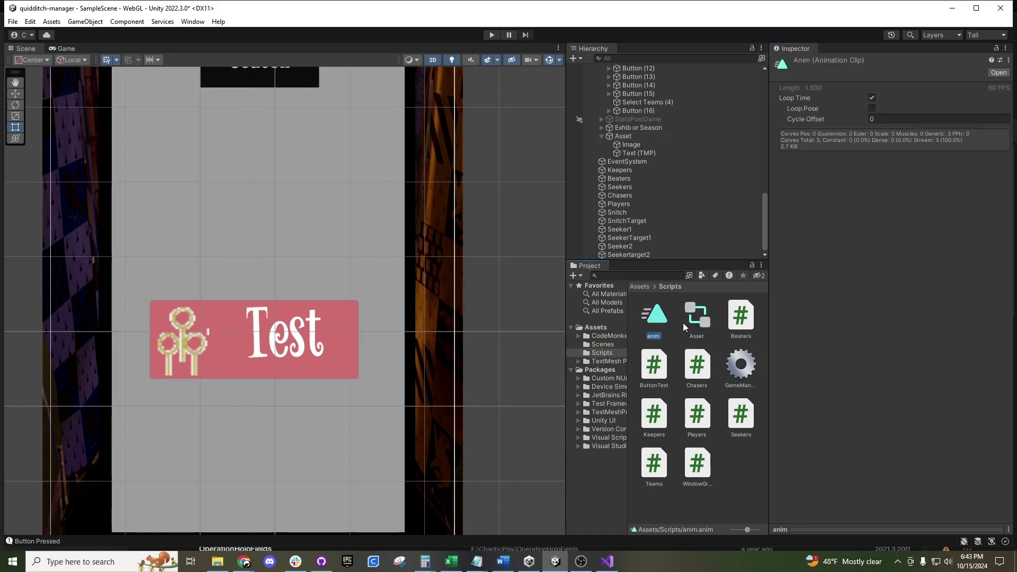
double_click(695, 323)
middle_drag(344, 151, 344, 246)
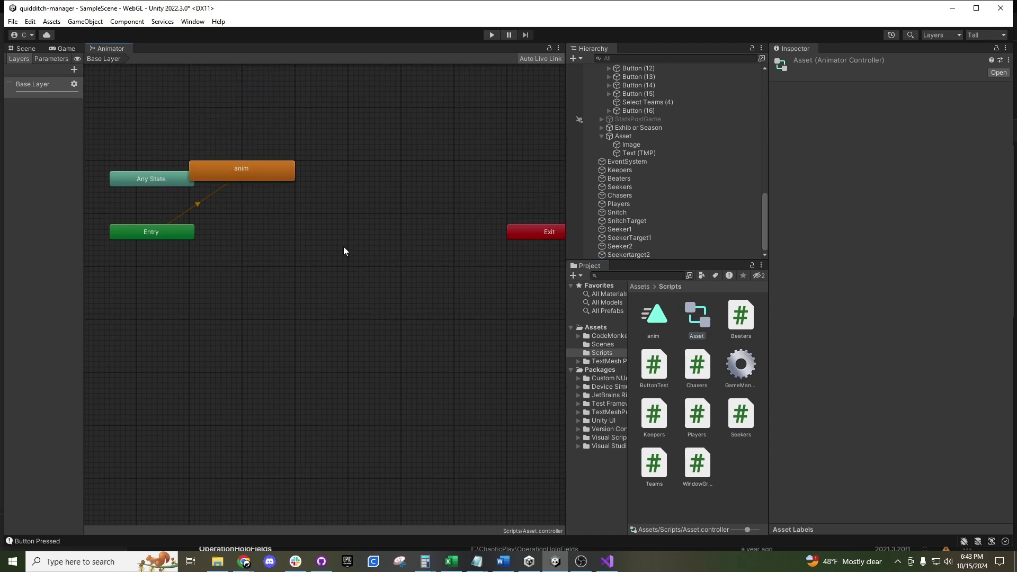
scroll(533, 256, down, 2)
scroll(310, 249, up, 3)
scroll(310, 249, up, 2)
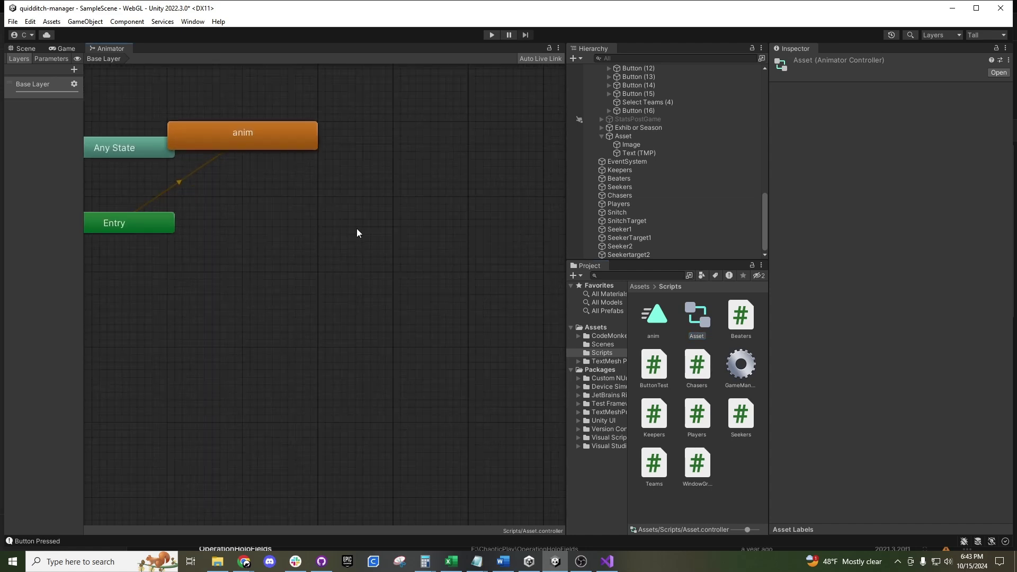
scroll(357, 231, down, 4)
drag(275, 216, 329, 265)
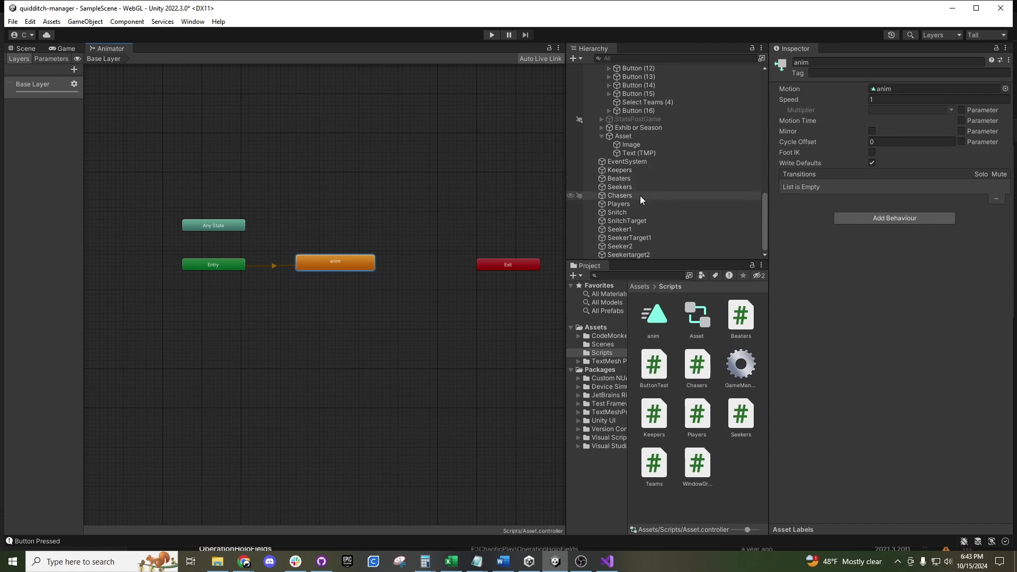
Step: Check the anim clip's settings, leaving its looping enabled
click(665, 316)
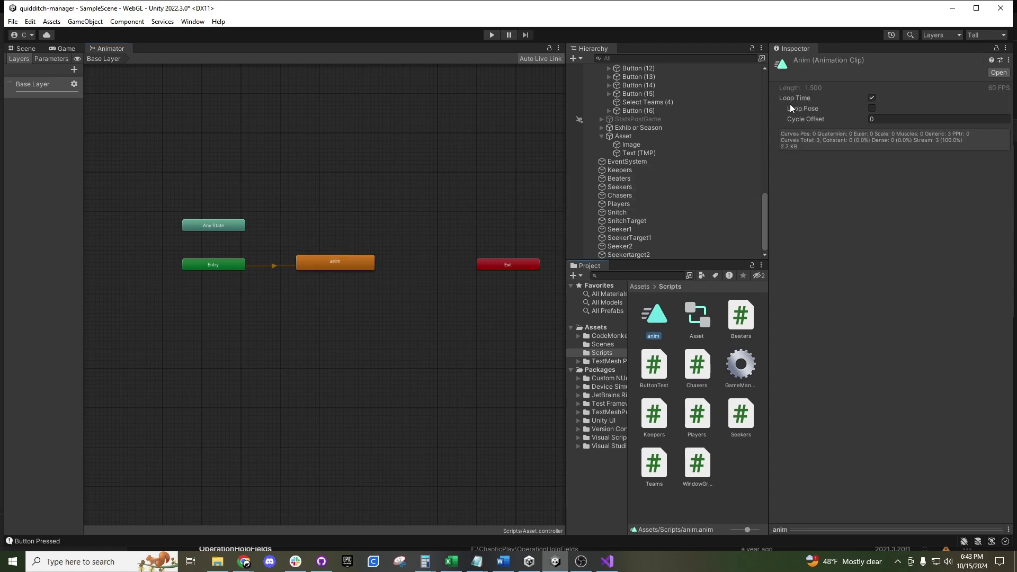
click(871, 99)
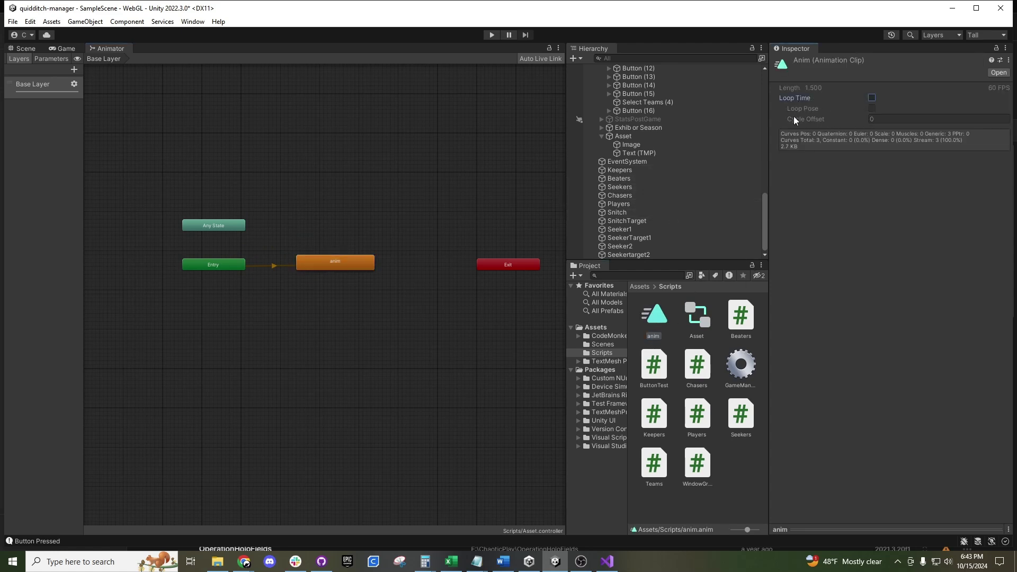
click(871, 100)
Step: Enter 1 in the anim state's Inspector Speed field and commit it
click(365, 267)
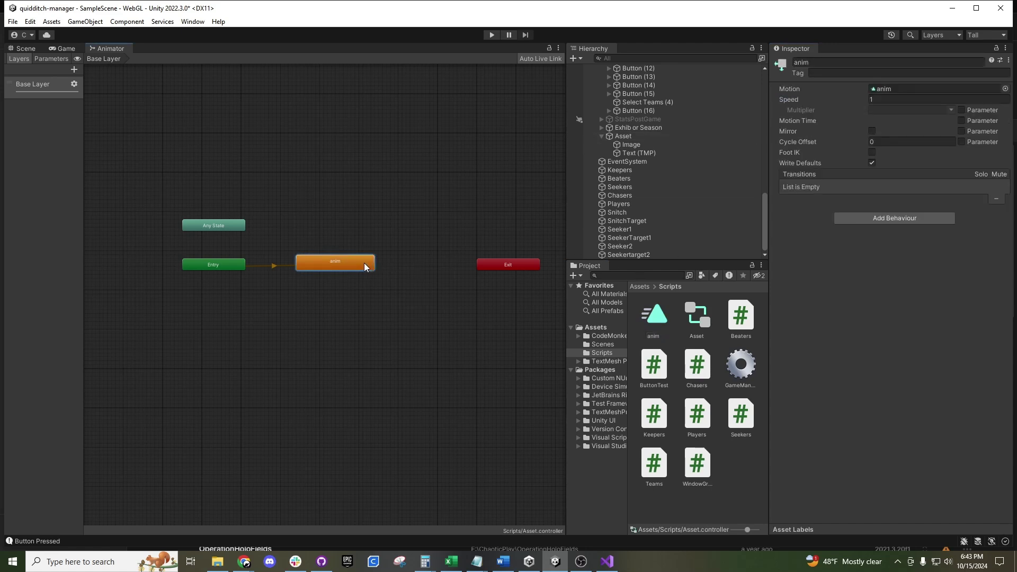
click(871, 100)
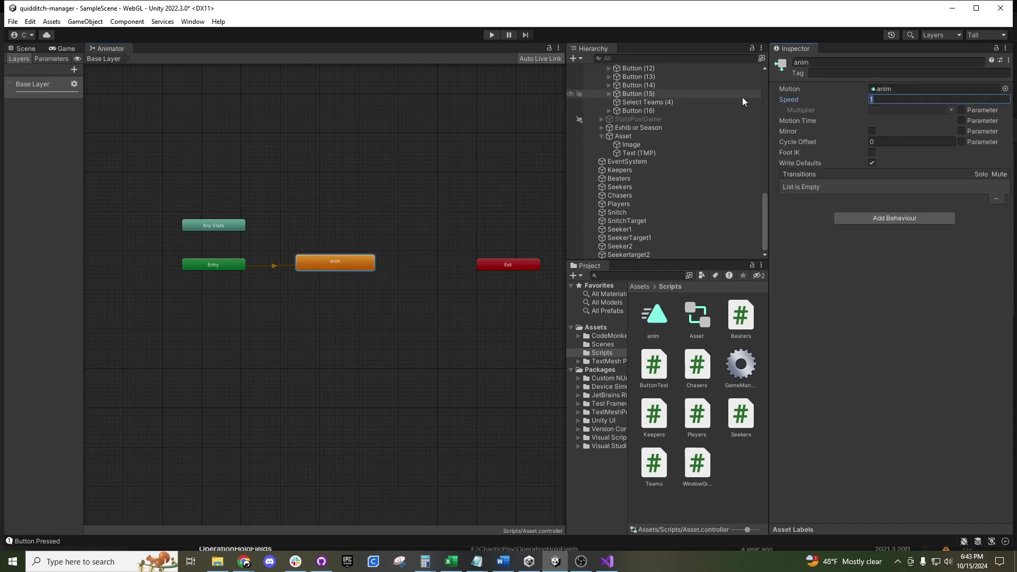
text(.)
key(BackSpace)
key(BackSpace)
text(10000)
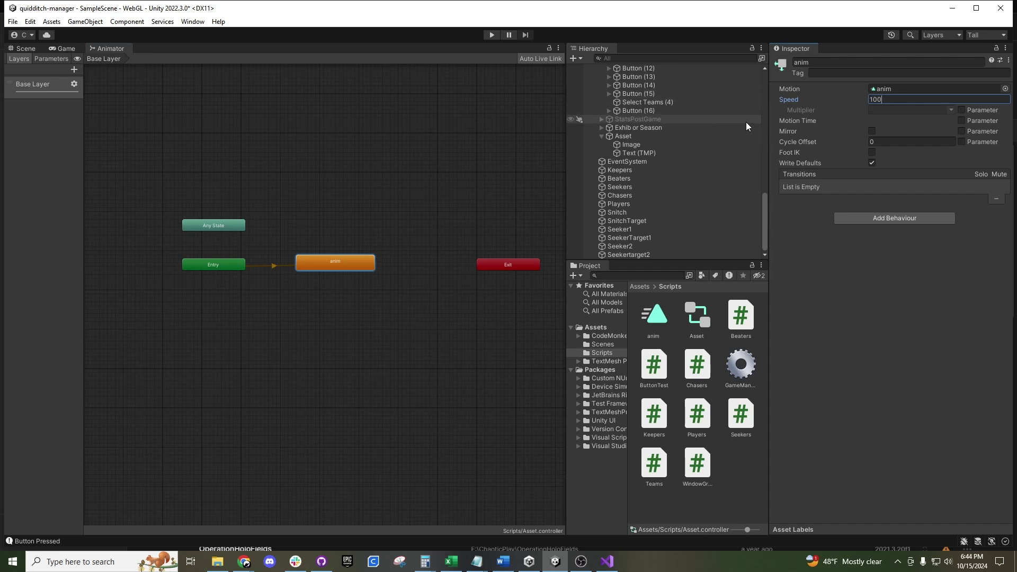
key(BackSpace)
key(BackSpace)
key(BackSpace)
key(BackSpace)
key(BackSpace)
text(1)
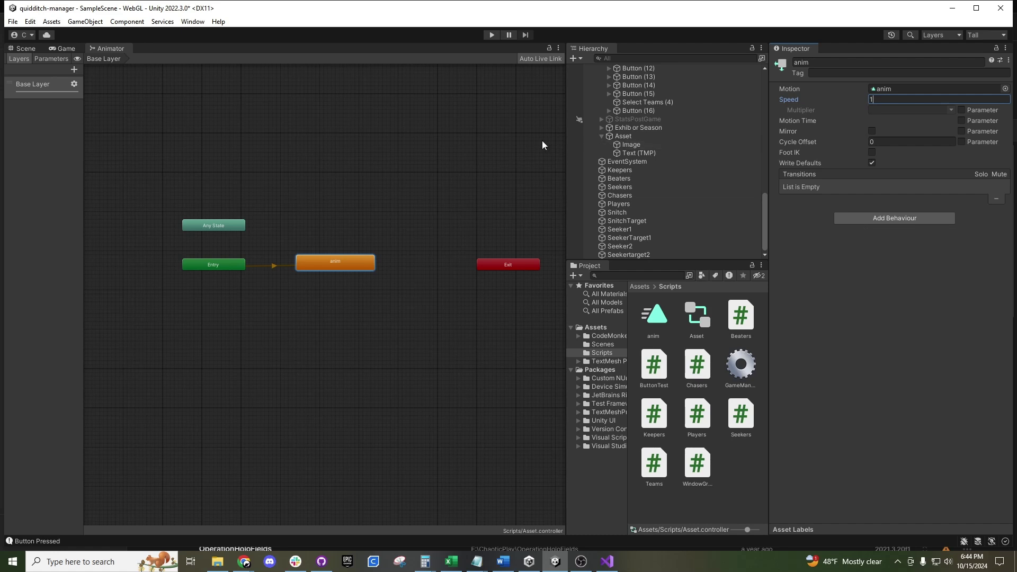
click(518, 167)
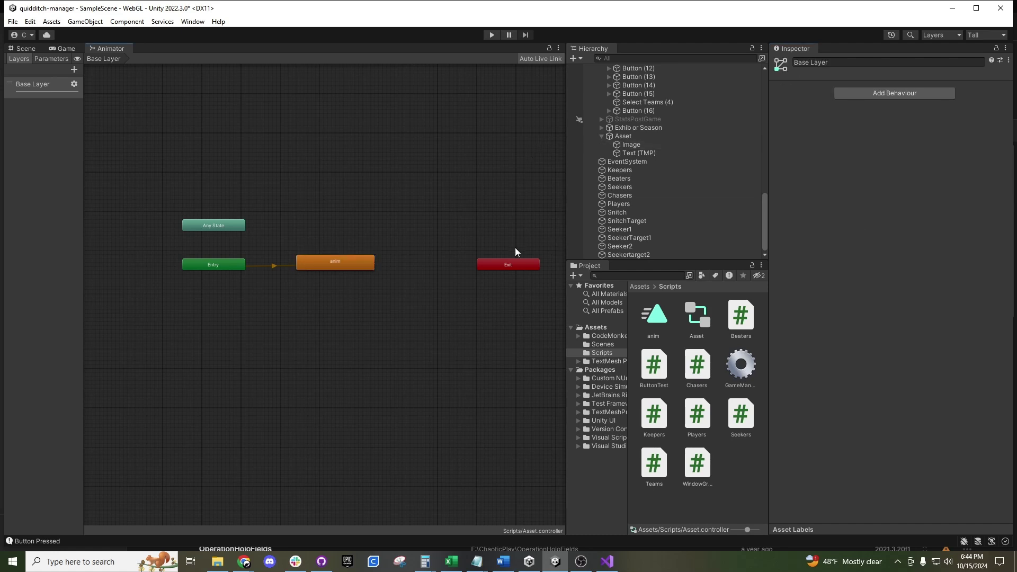
scroll(294, 204, up, 1)
click(59, 49)
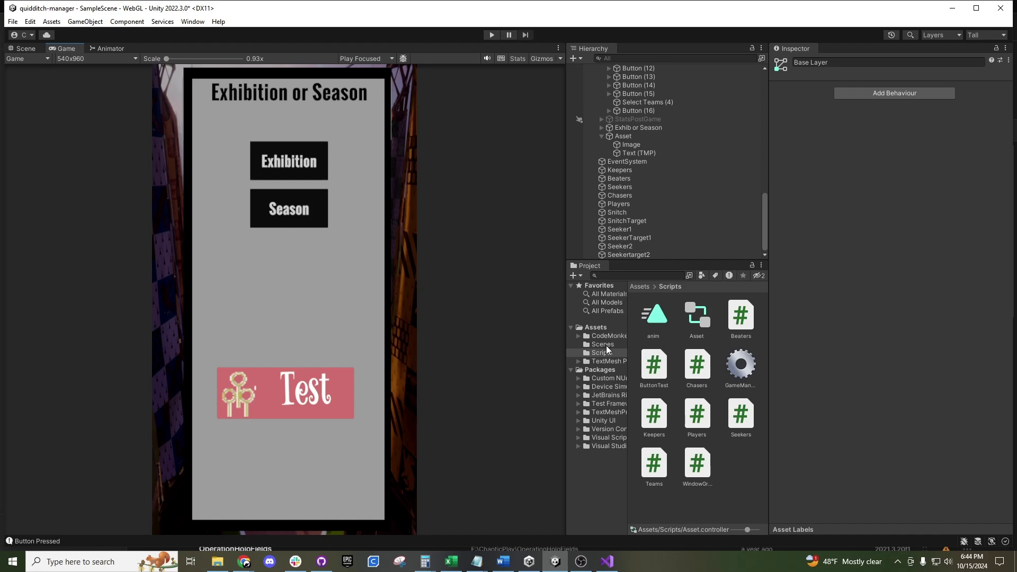
Step: Show the Assets folder contents and select the Exhib or Season object in the Hierarchy
click(595, 328)
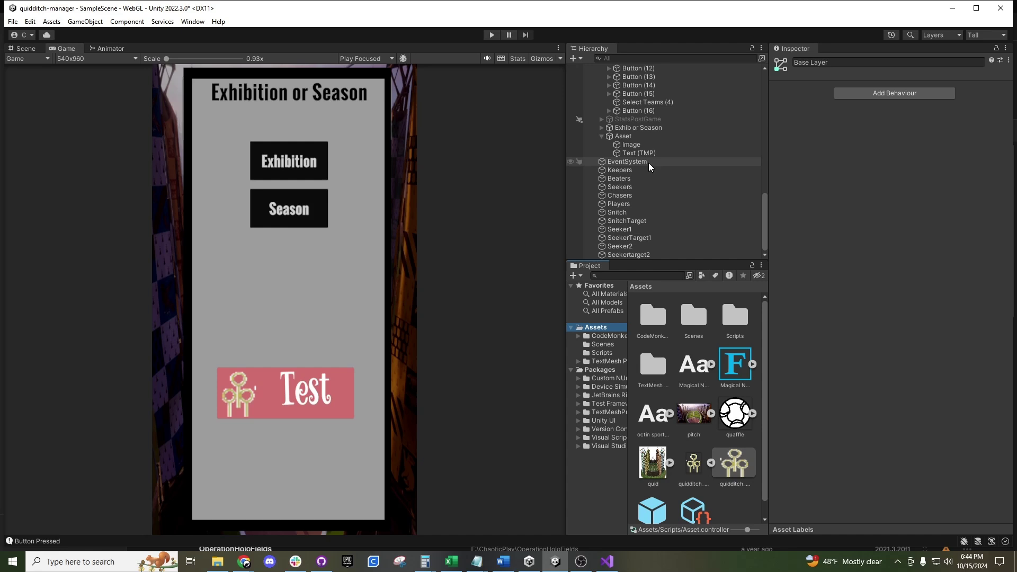
scroll(408, 208, up, 1)
scroll(626, 146, up, 3)
scroll(625, 147, up, 5)
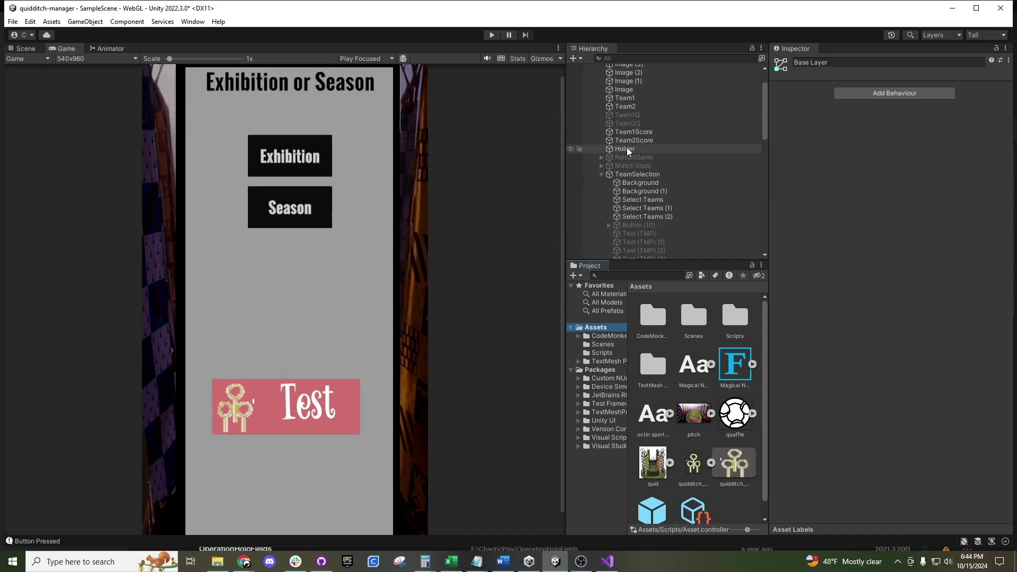
scroll(631, 151, down, 5)
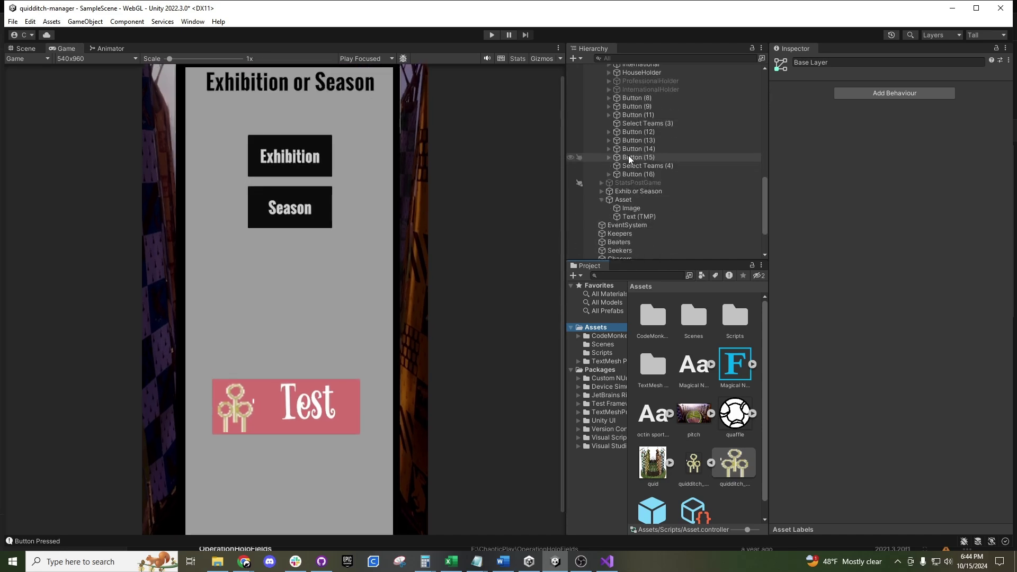
click(624, 129)
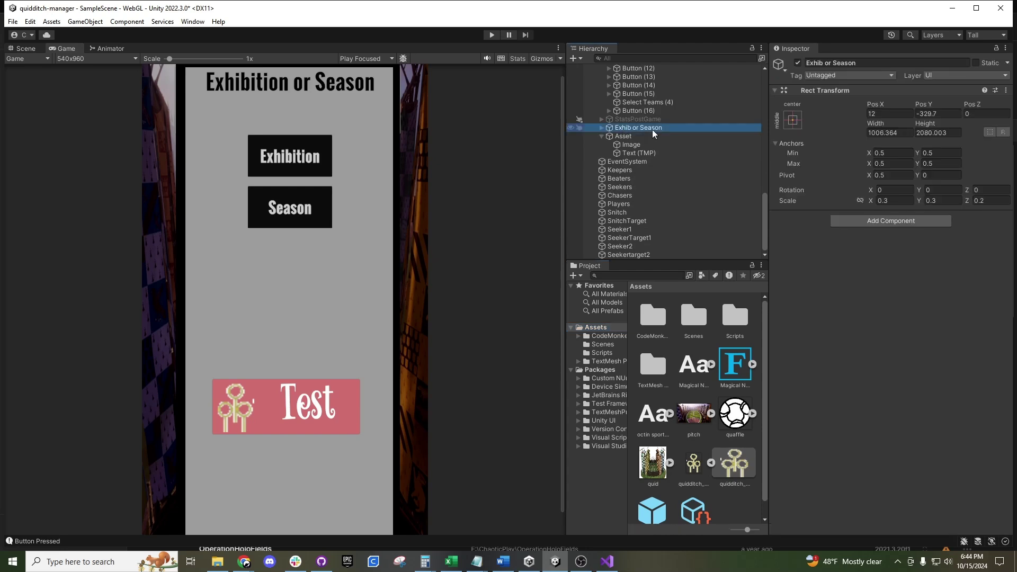
scroll(327, 197, down, 1)
click(23, 48)
Step: Frame the Exhib or Season canvas, pick the Move tool, and deactivate Exhib or Season
key(f)
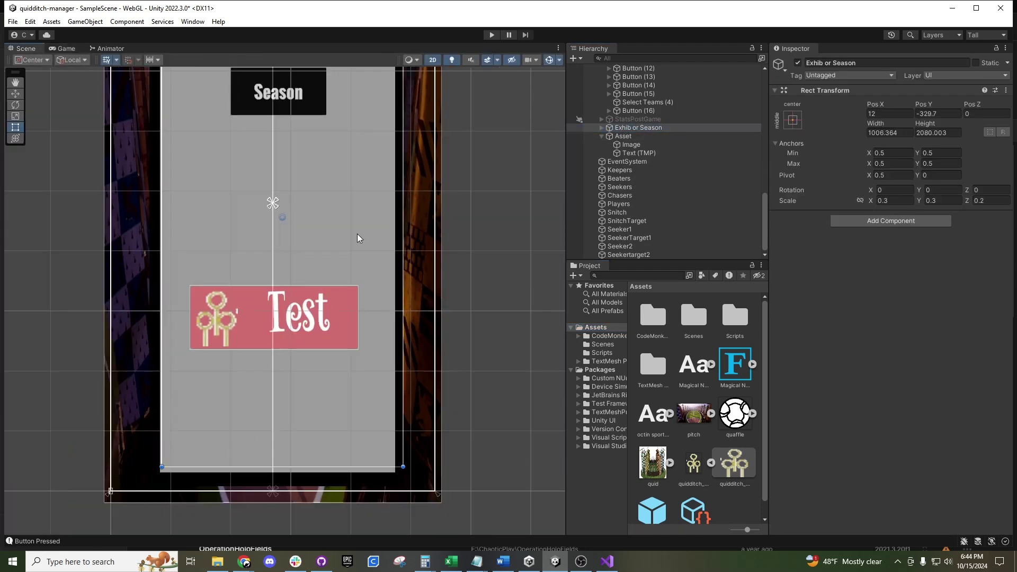
click(15, 93)
scroll(206, 191, up, 1)
mouse_move(333, 289)
mouse_down()
mouse_move(453, 287)
mouse_move(223, 287)
mouse_move(409, 278)
mouse_move(318, 284)
mouse_move(335, 281)
mouse_up()
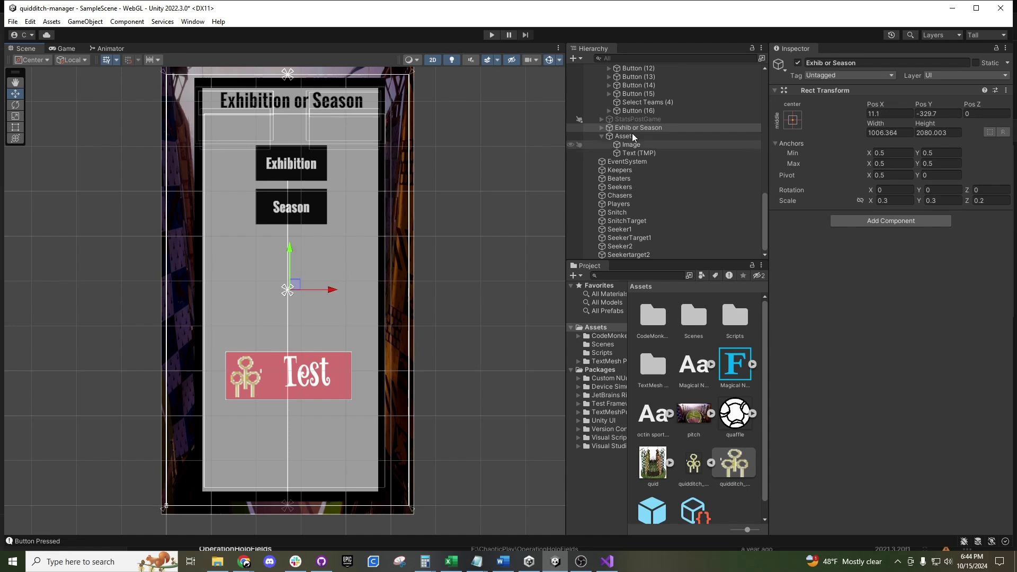
click(798, 63)
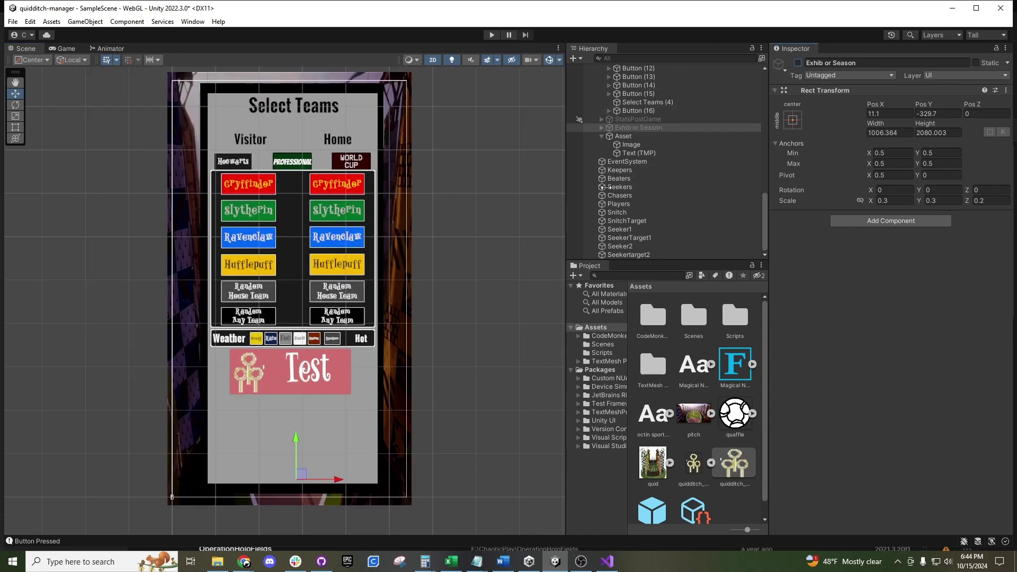
Step: Select Asset and drag the Test button down below the Weather bar
scroll(688, 185, up, 6)
scroll(251, 184, up, 2)
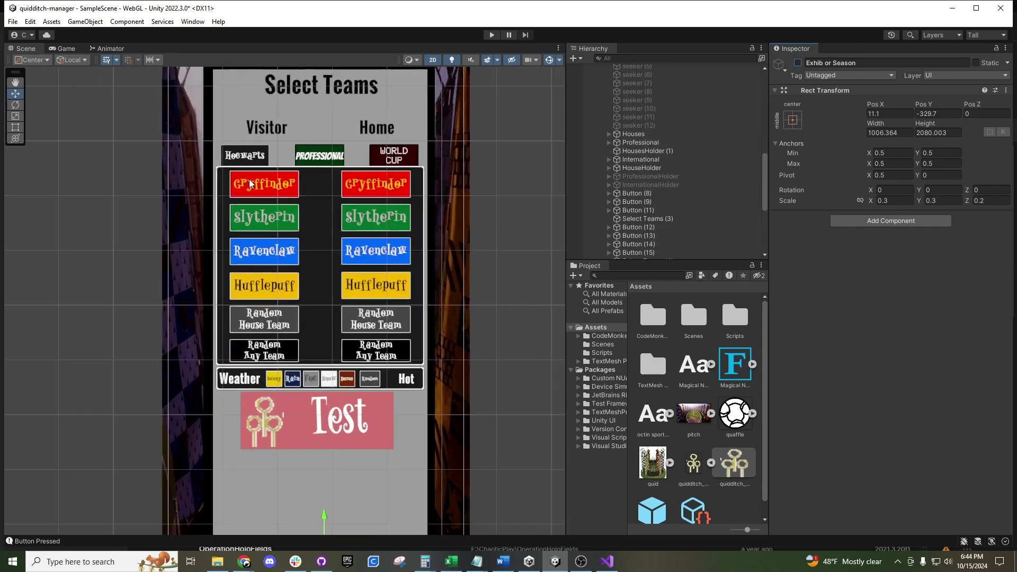
scroll(250, 183, up, 1)
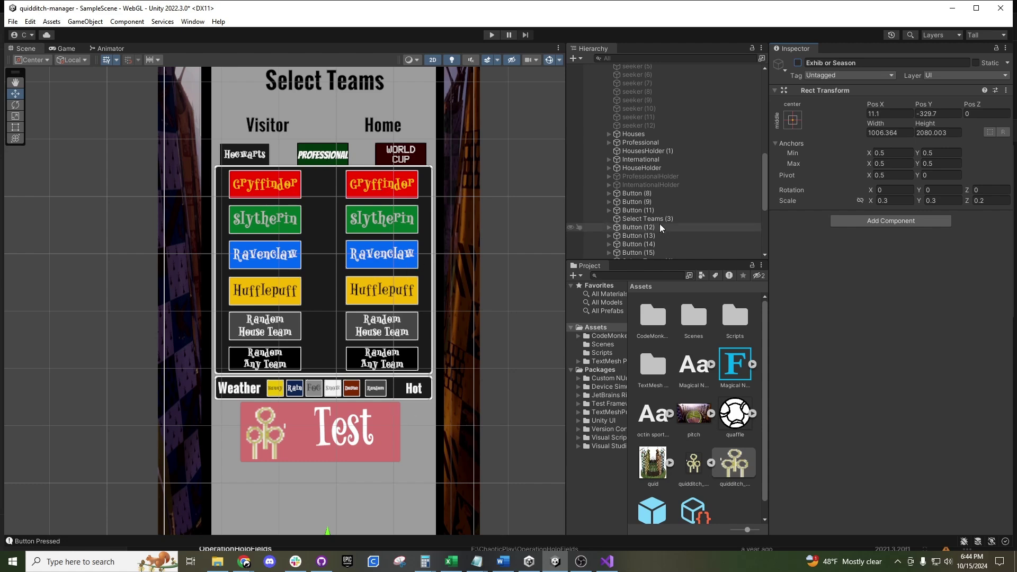
scroll(652, 220, down, 5)
click(623, 136)
middle_drag(340, 384, 349, 273)
mouse_move(330, 285)
mouse_down()
mouse_move(329, 331)
mouse_move(329, 282)
mouse_move(329, 291)
mouse_up()
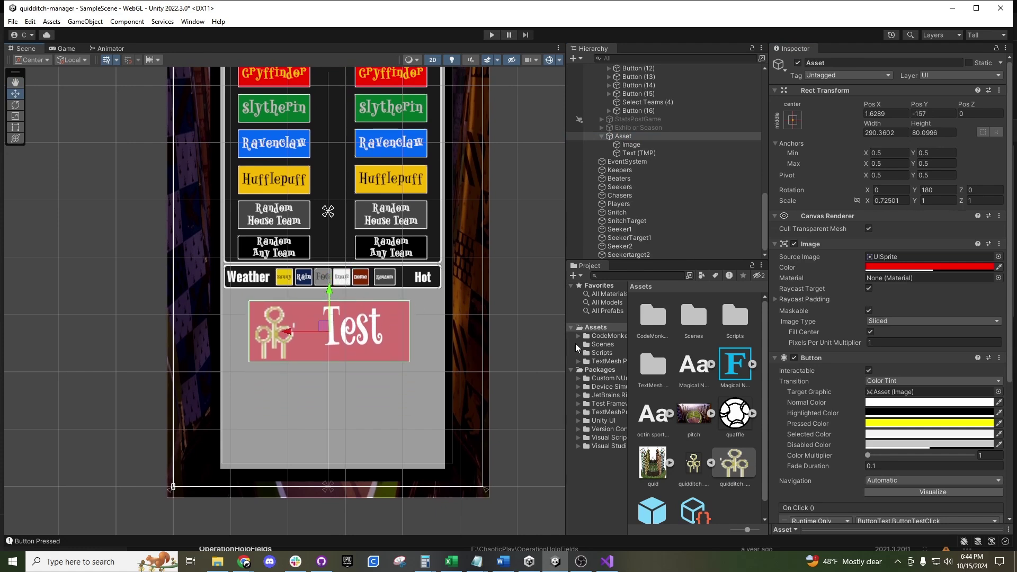
Step: Drag Asset into the Project to make a prefab, then delete the original scene object
scroll(701, 421, down, 1)
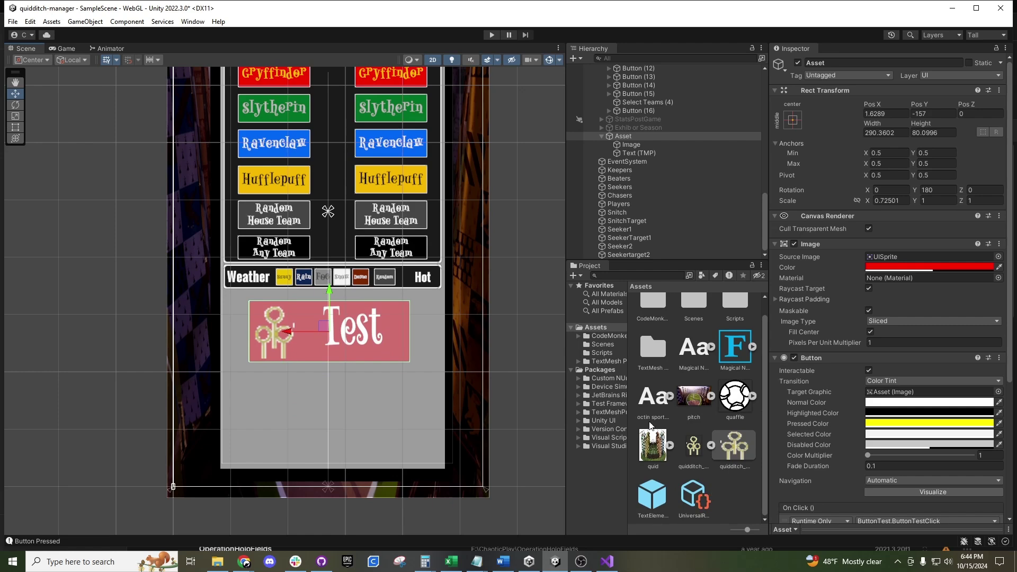
drag(650, 426, 676, 312)
drag(731, 491, 731, 491)
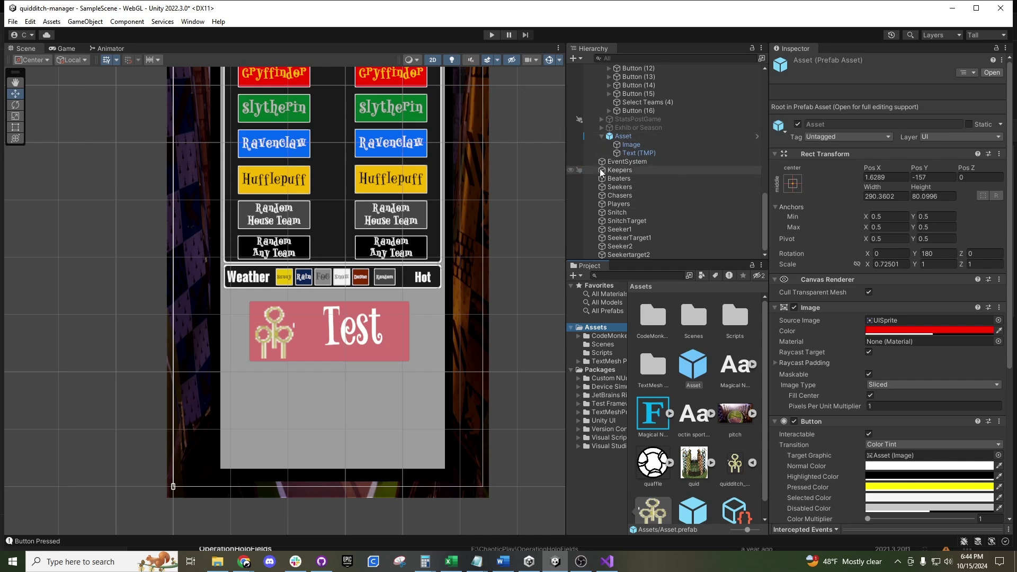
click(629, 137)
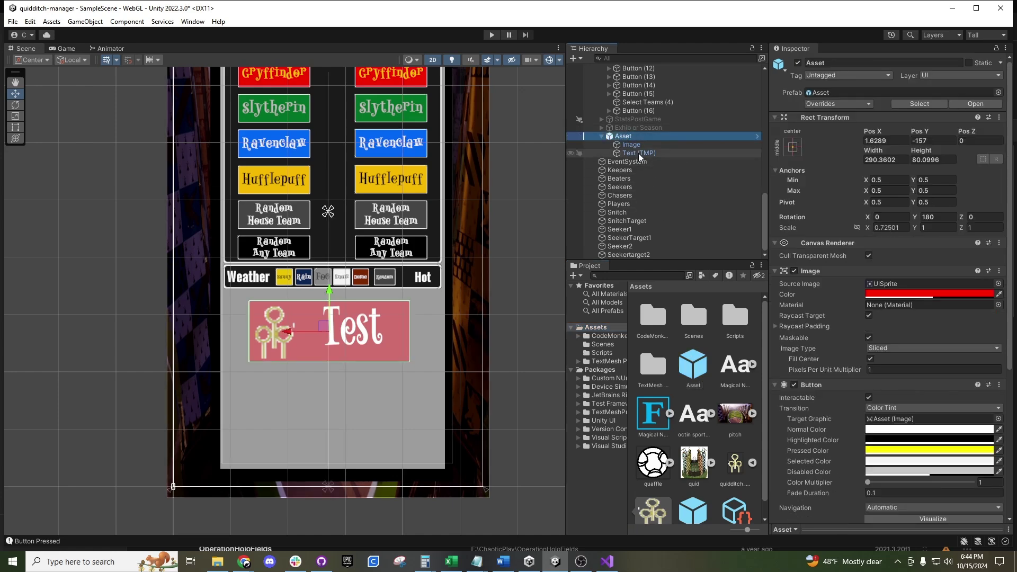
key(Delete)
Step: Place an Asset prefab instance on Select Teams, add two extra copies, and select both copies
drag(693, 366, 626, 161)
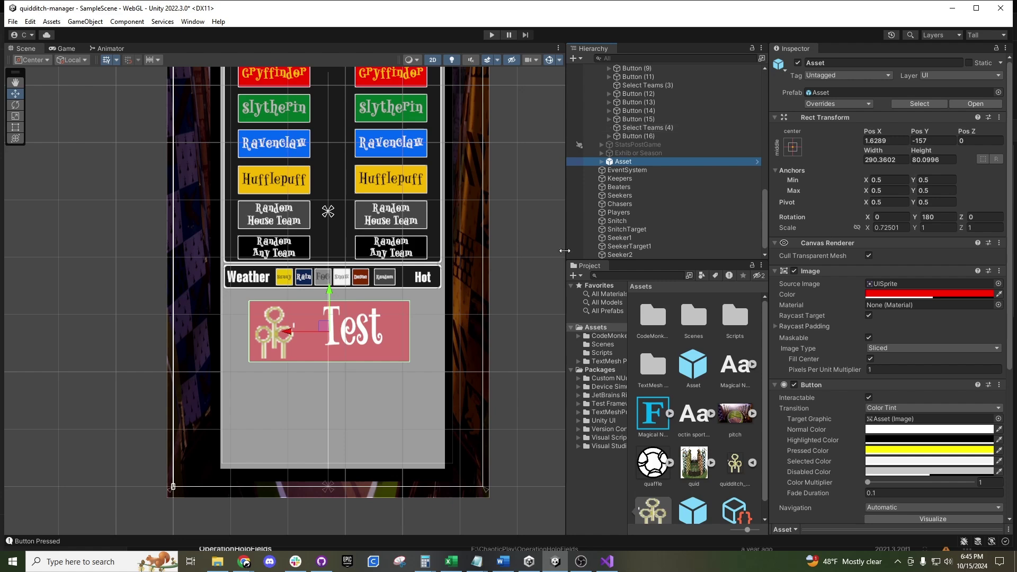
drag(691, 378, 662, 229)
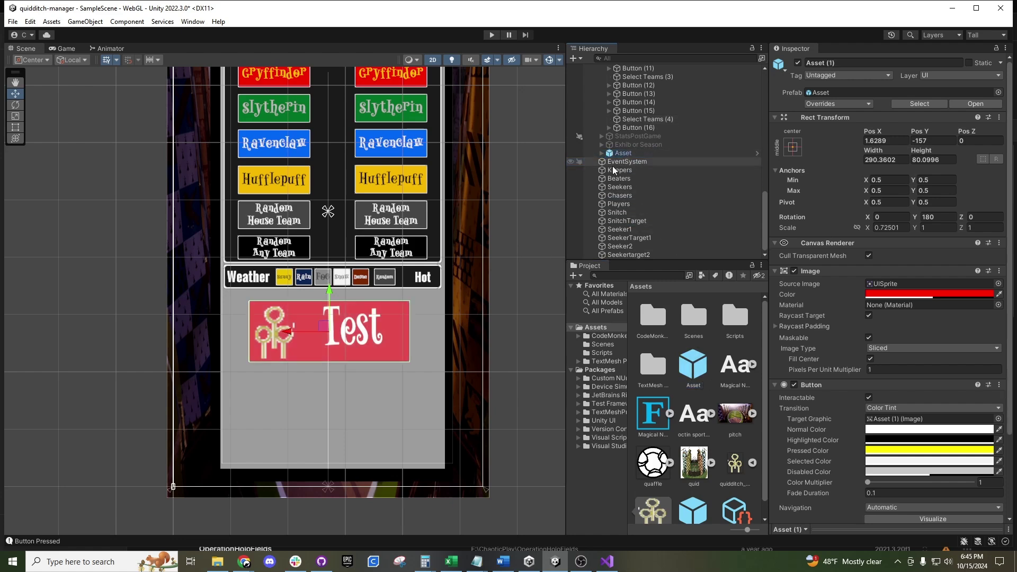
drag(331, 296, 331, 366)
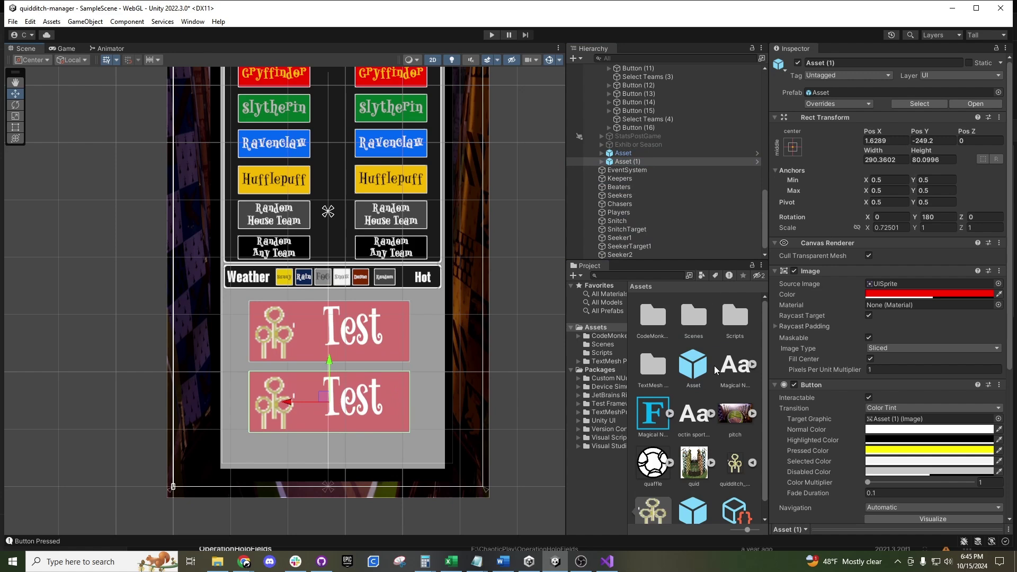
drag(693, 365, 633, 175)
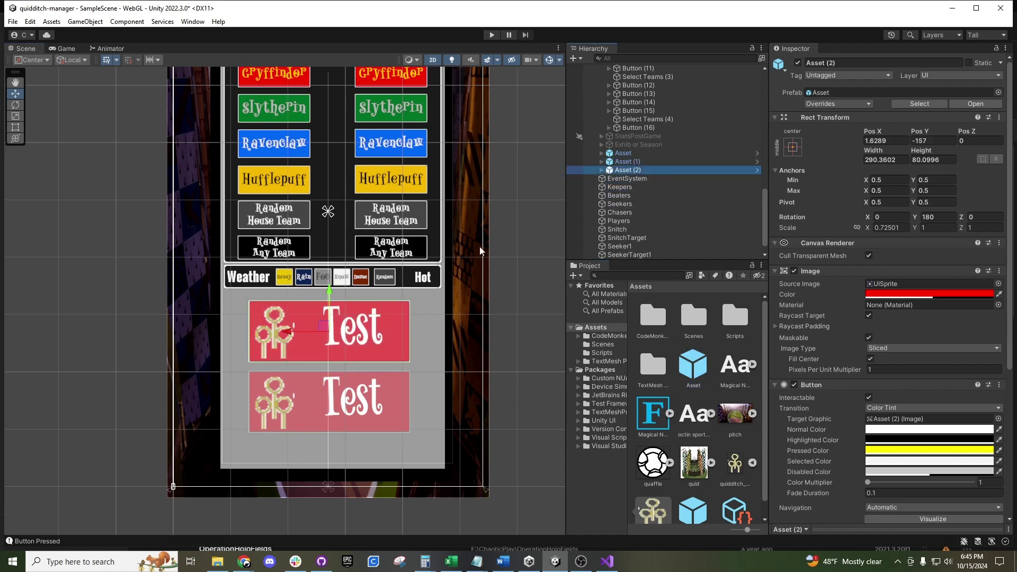
drag(329, 291, 326, 215)
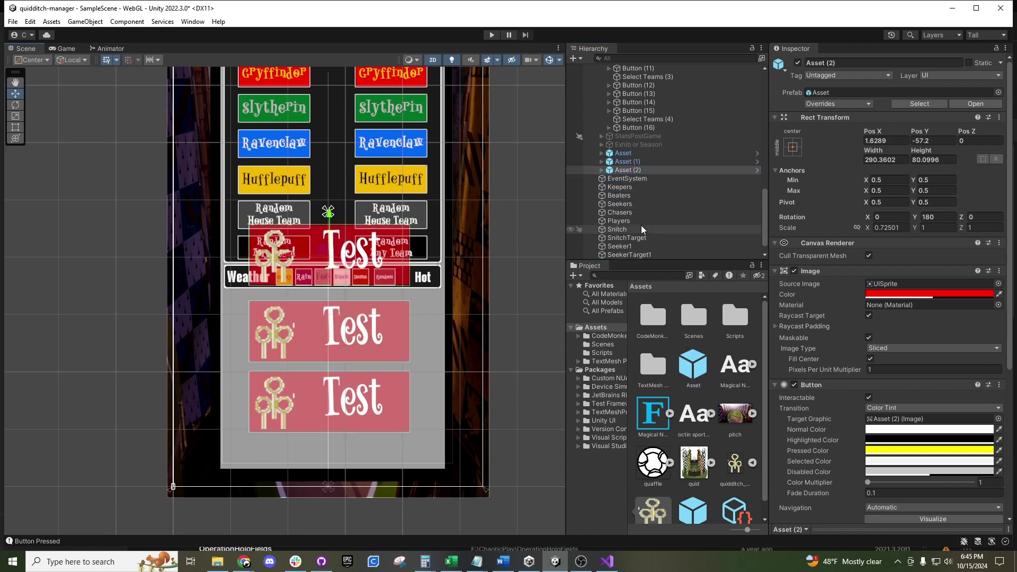
ctrl+click(629, 163)
Step: Delete the two extra copies and set the Asset prefab's scale to 3, 3, 3
key(Delete)
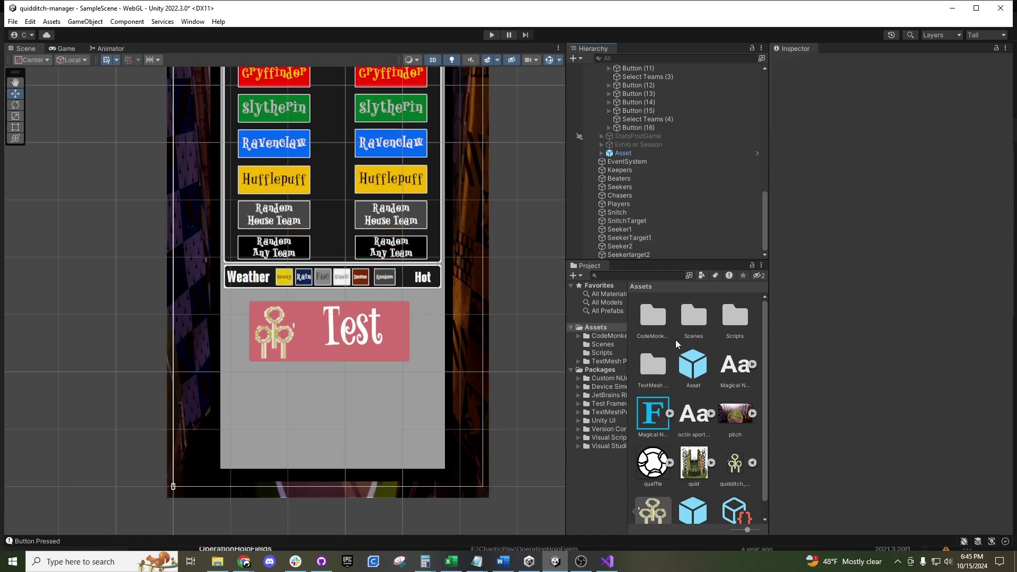
click(693, 368)
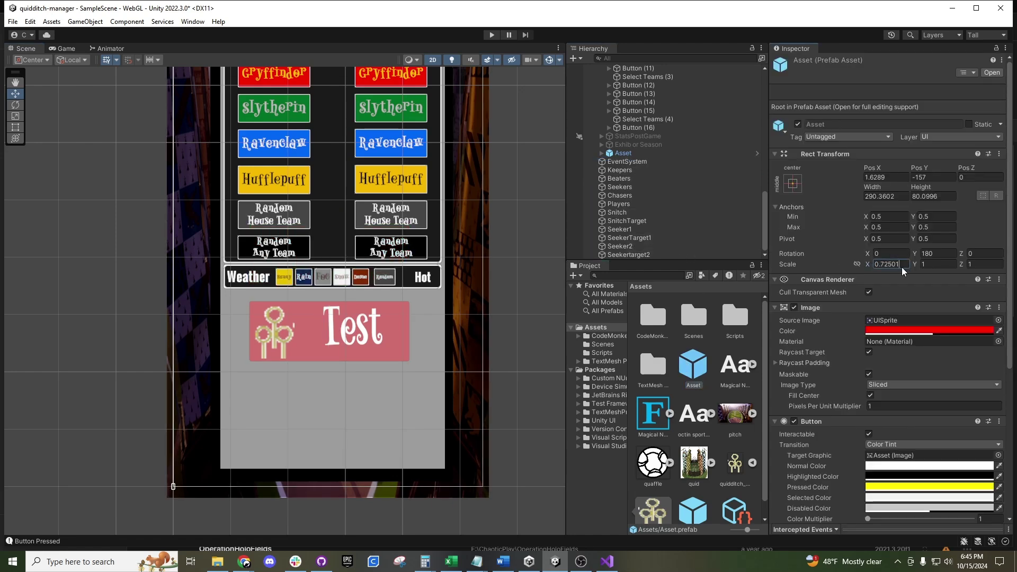
text(3)
key(Tab)
text(3)
key(Tab)
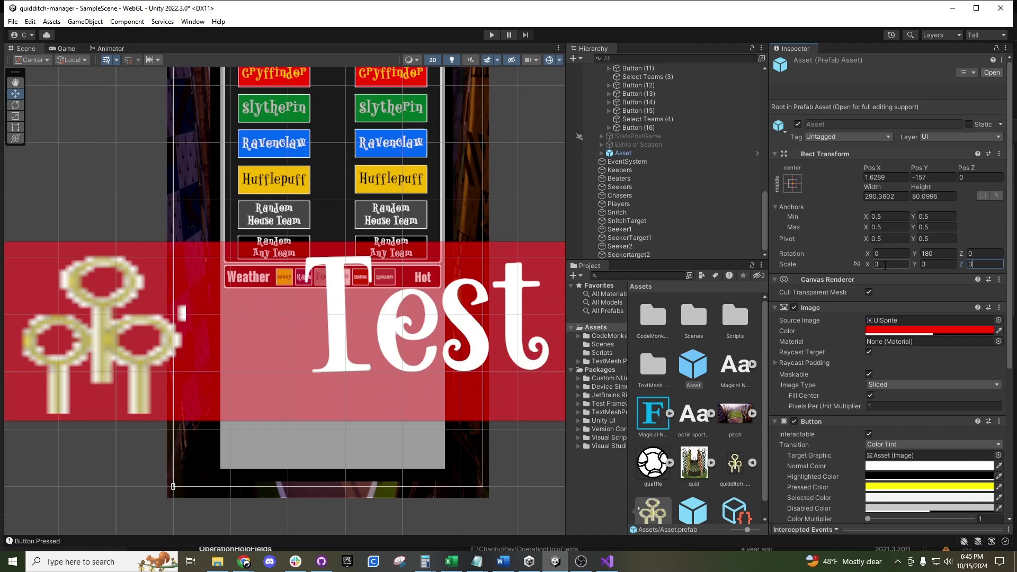
text(3)
click(696, 373)
Step: Replace the scene's Asset instance with a fresh prefab instance on Select Teams
click(626, 152)
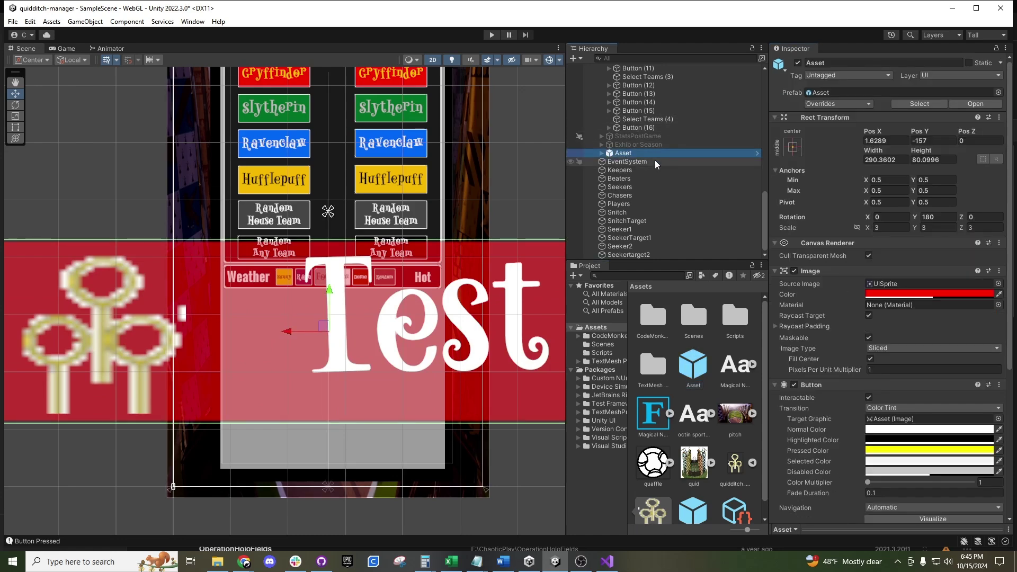
key(Delete)
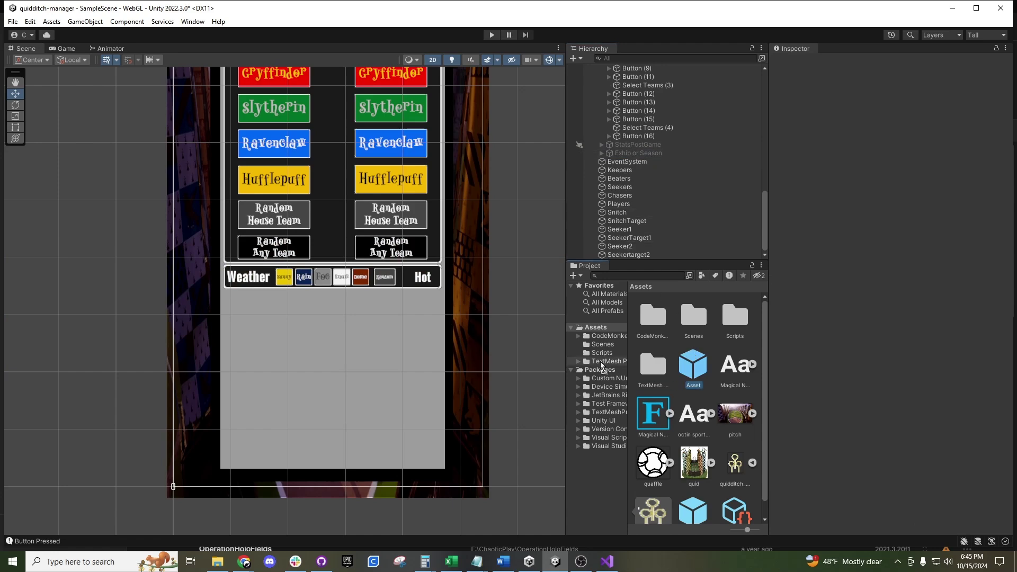
drag(693, 366, 627, 139)
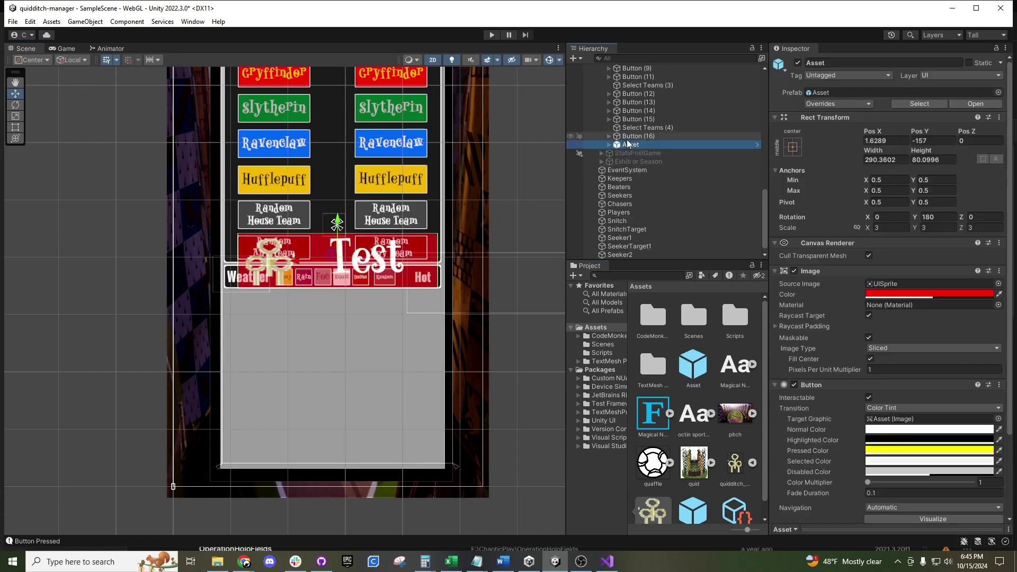
scroll(343, 299, down, 2)
scroll(354, 233, up, 2)
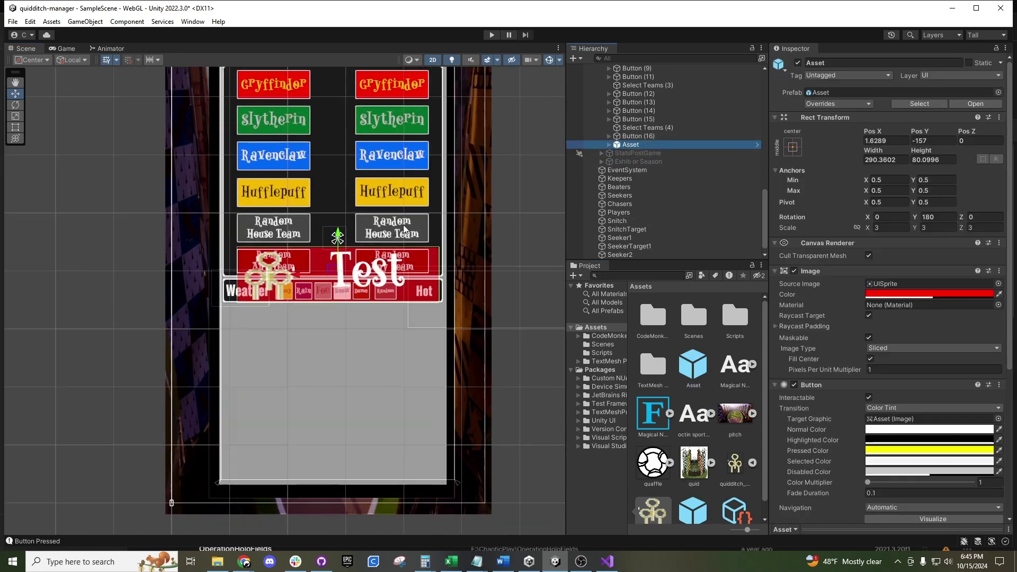